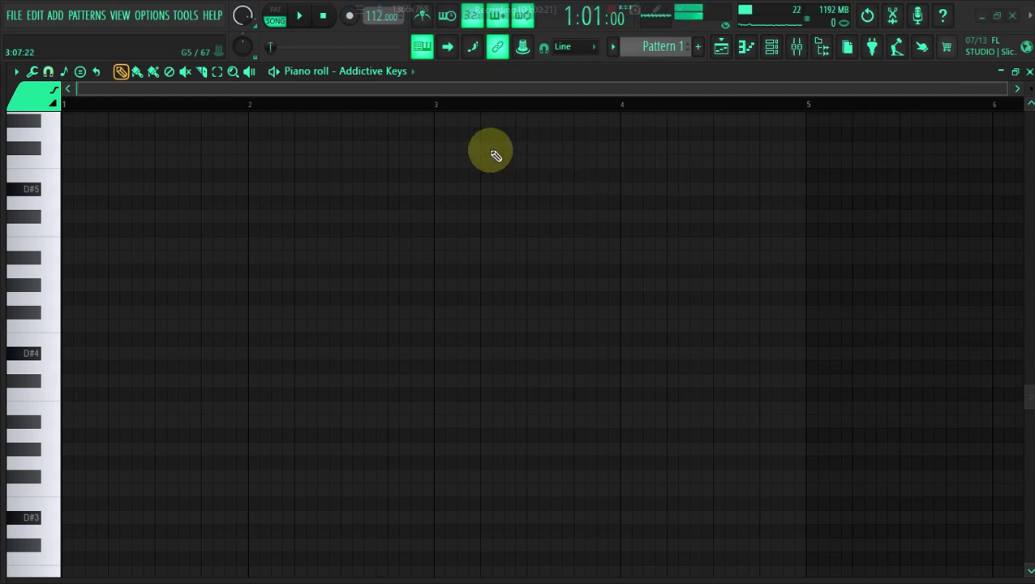
Place a D#4, F#4, A#4 chord at the start of bar 1
left_click(68, 355)
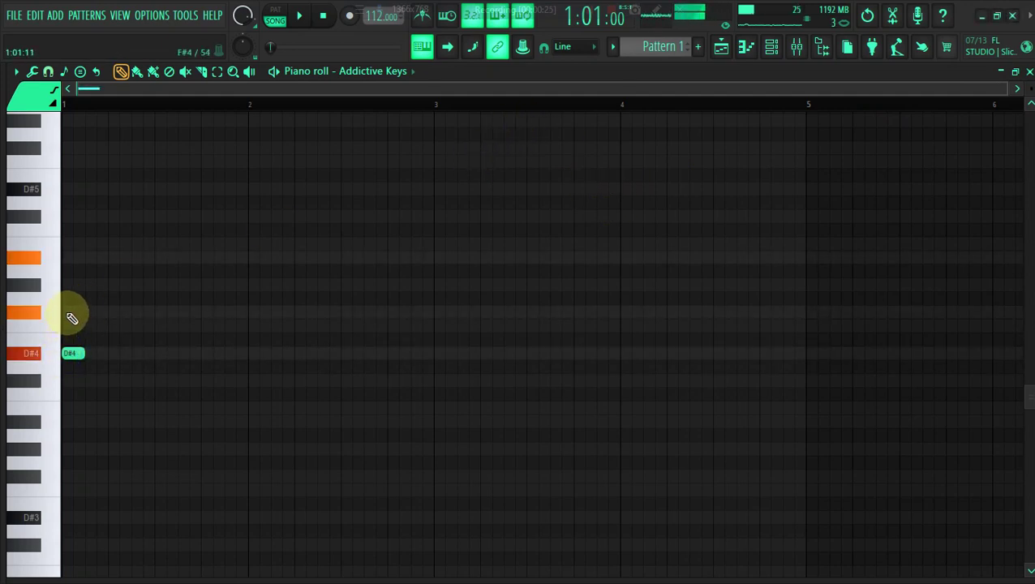
left_click(72, 314)
left_click(73, 258)
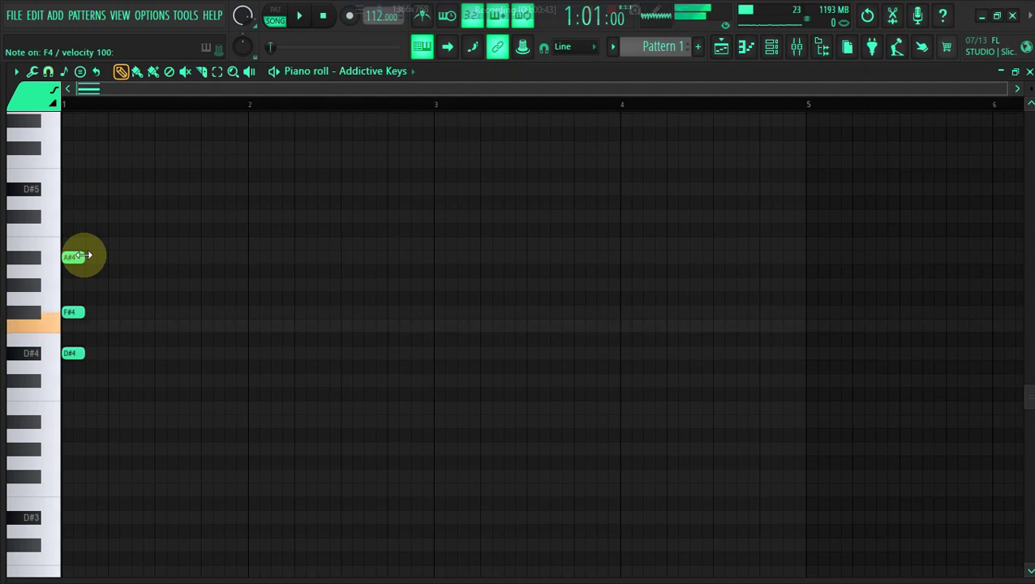
Add F4 and C#4 for the second chord, remove a stray G#4, then place another C#4
left_click(136, 326)
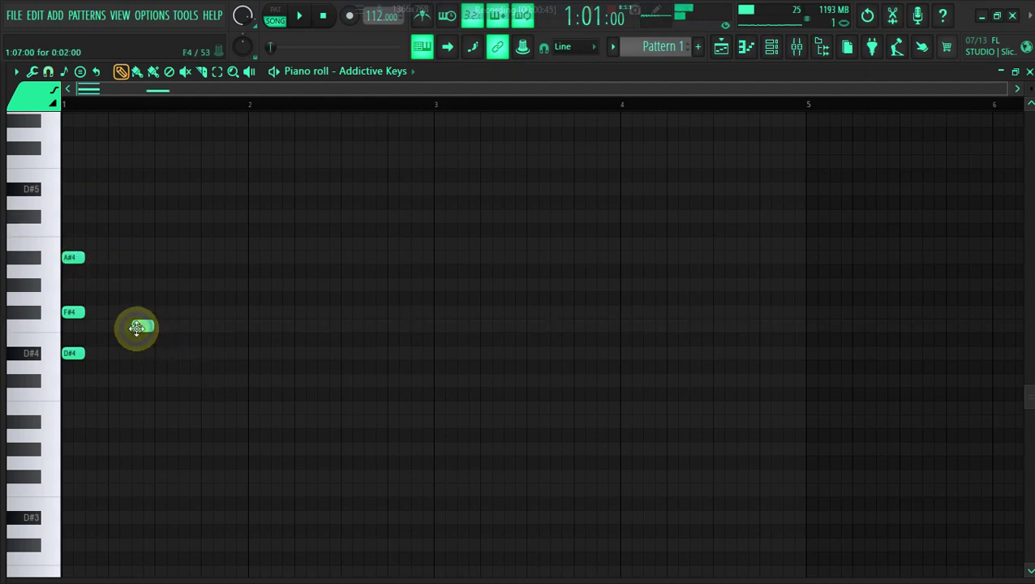
left_click(136, 379)
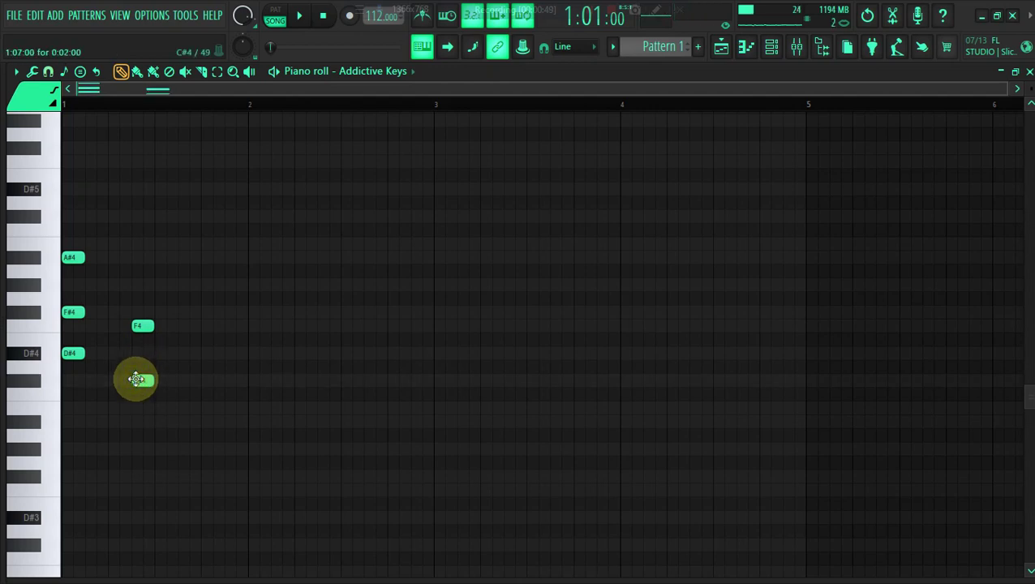
left_click(141, 282)
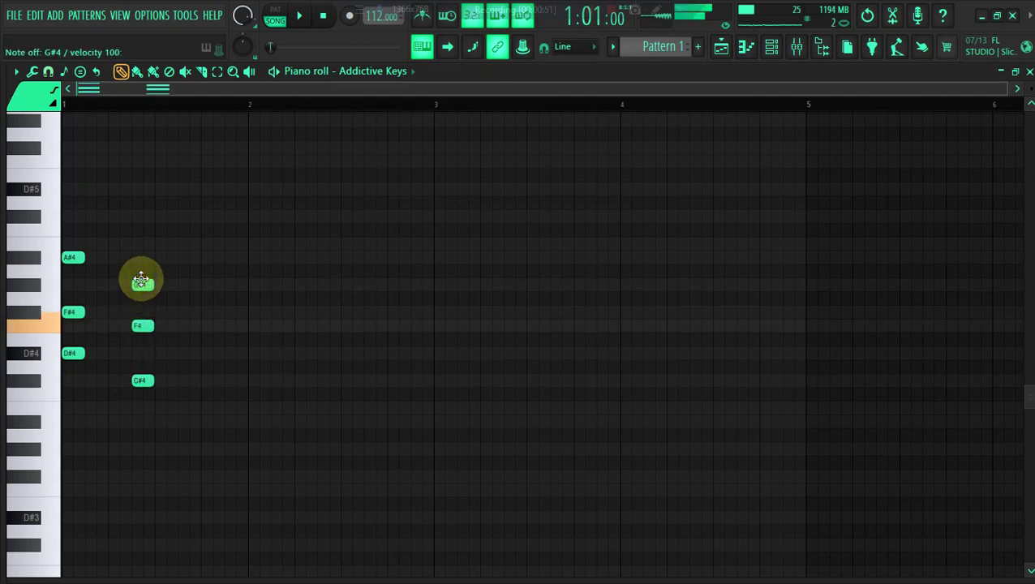
right_click(141, 282)
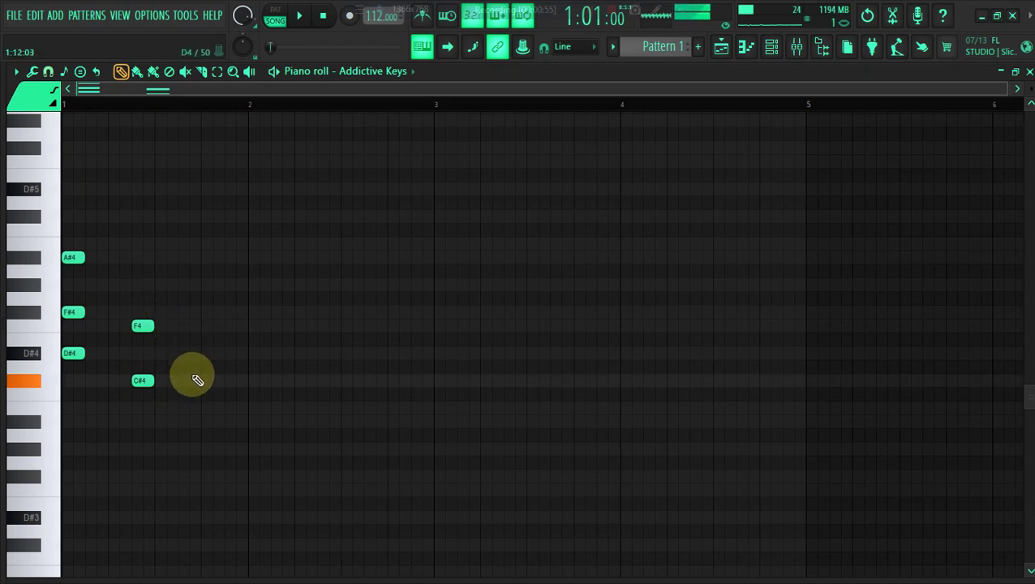
left_click(222, 380)
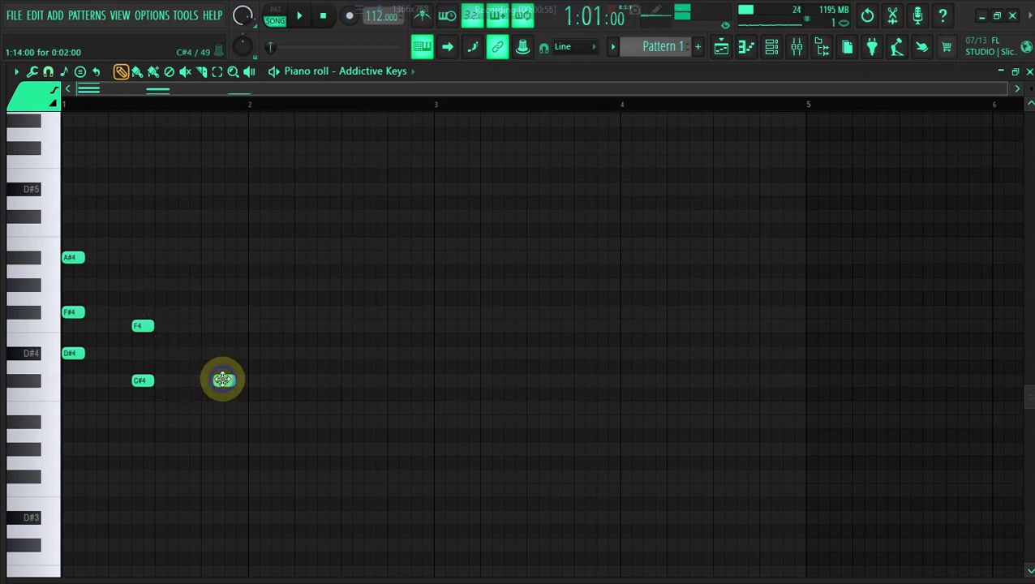
Add F4 and G#4 to the third chord, then draw C#5, F4 and D#4 for the fourth
left_click(231, 326)
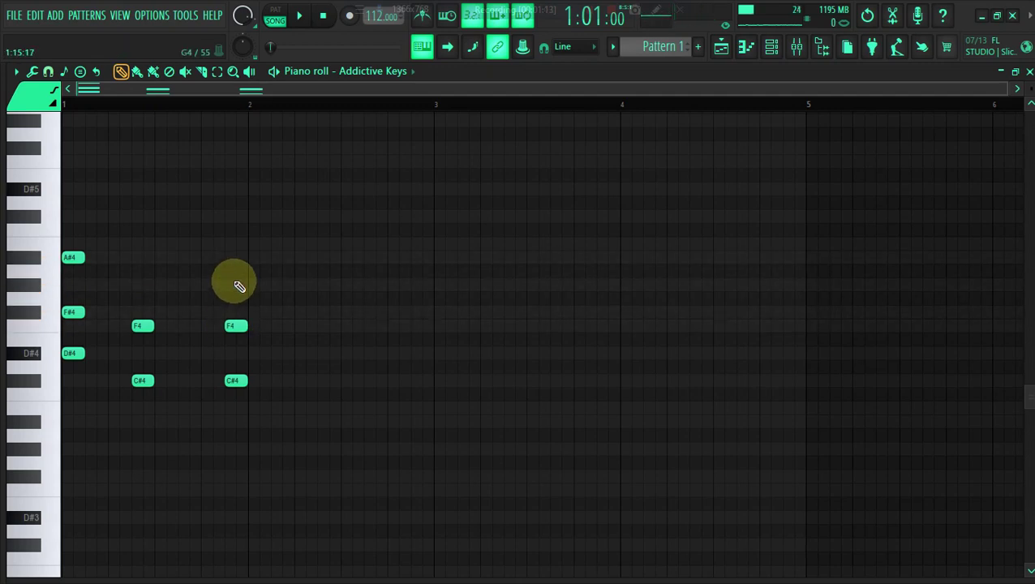
left_click(234, 282)
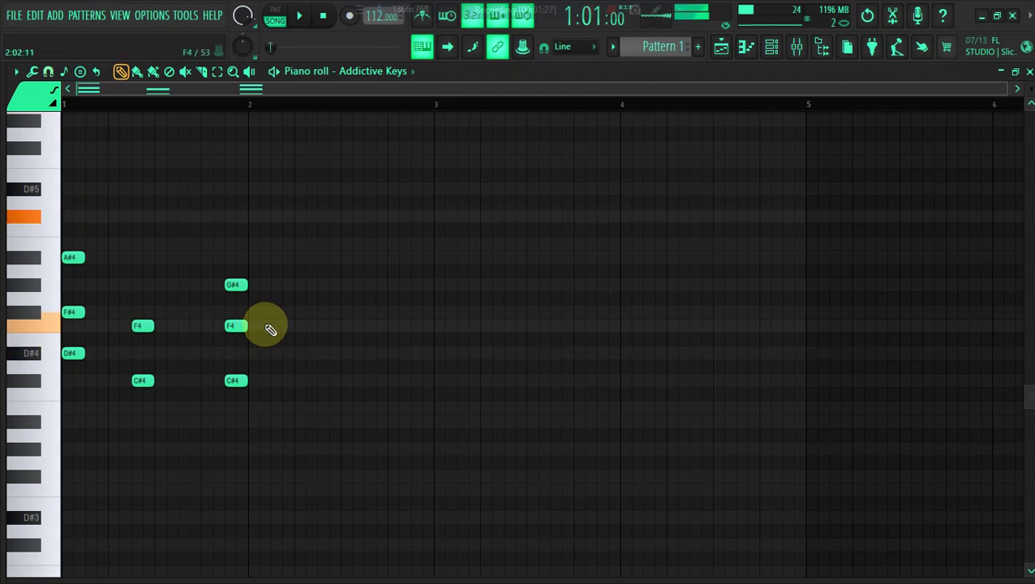
left_click(300, 217)
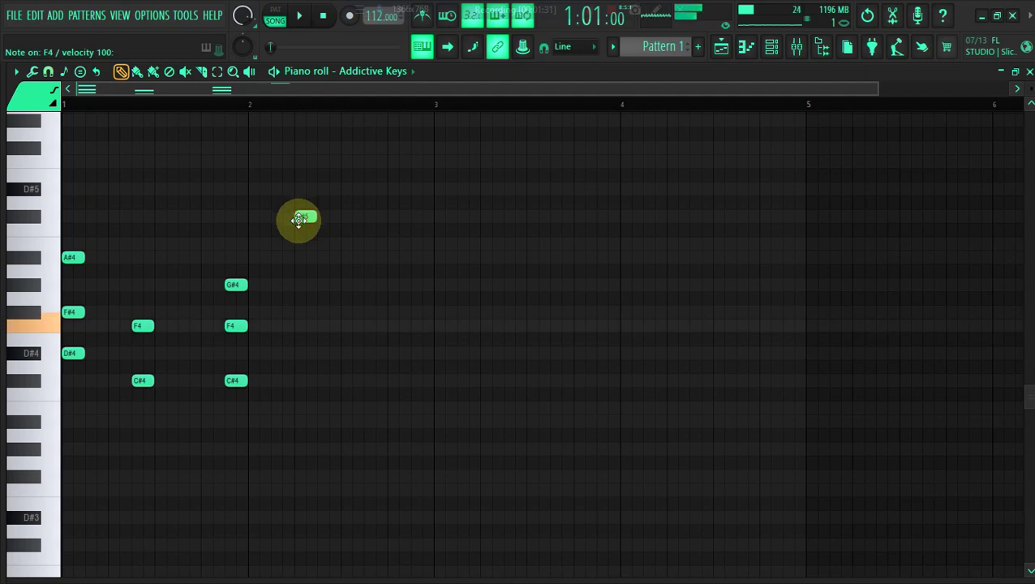
left_click(299, 325)
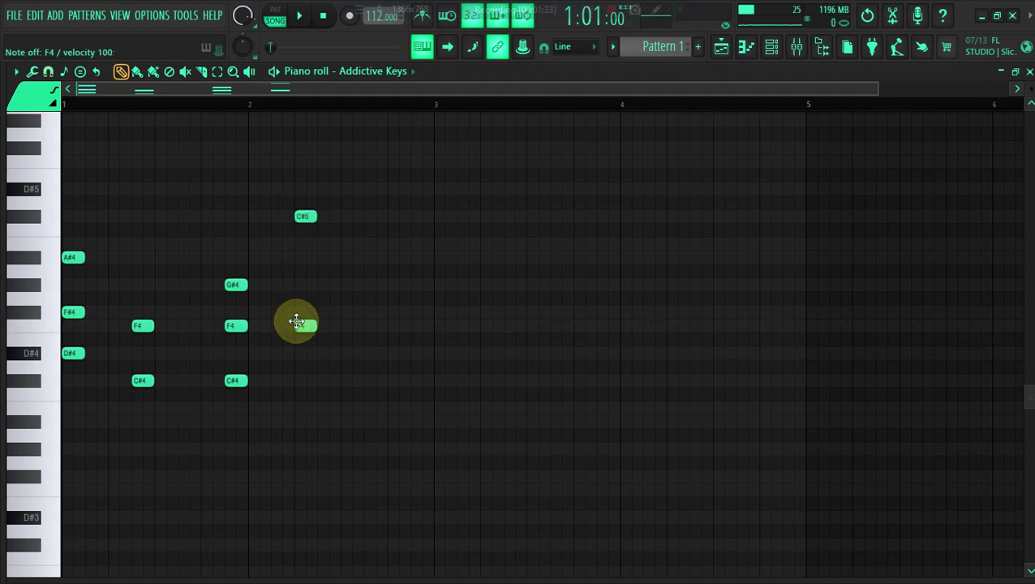
left_click(300, 353)
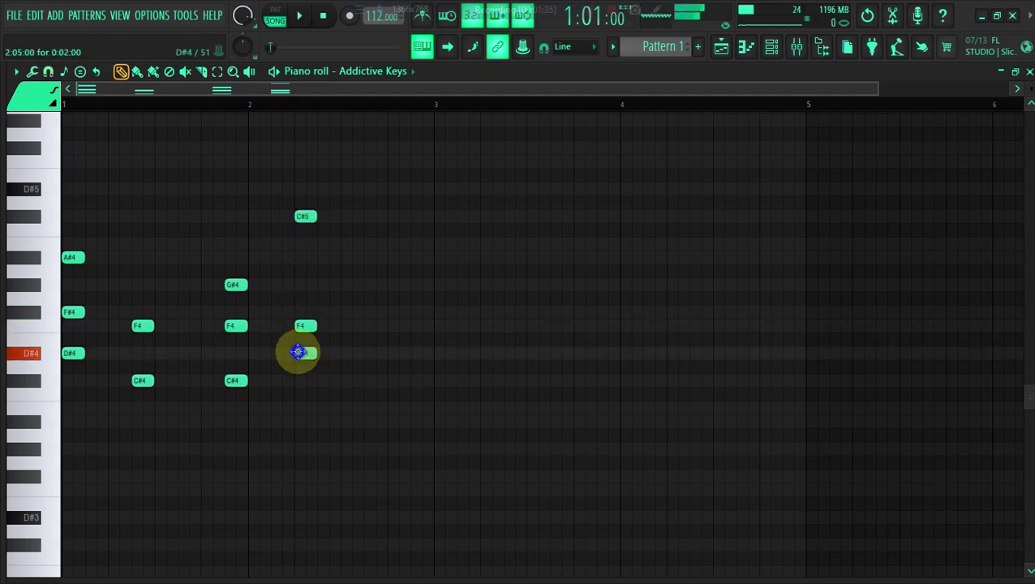
Clear extra notes with the Select tool, add an A#3 below the fourth chord, and select everything
left_click(218, 73)
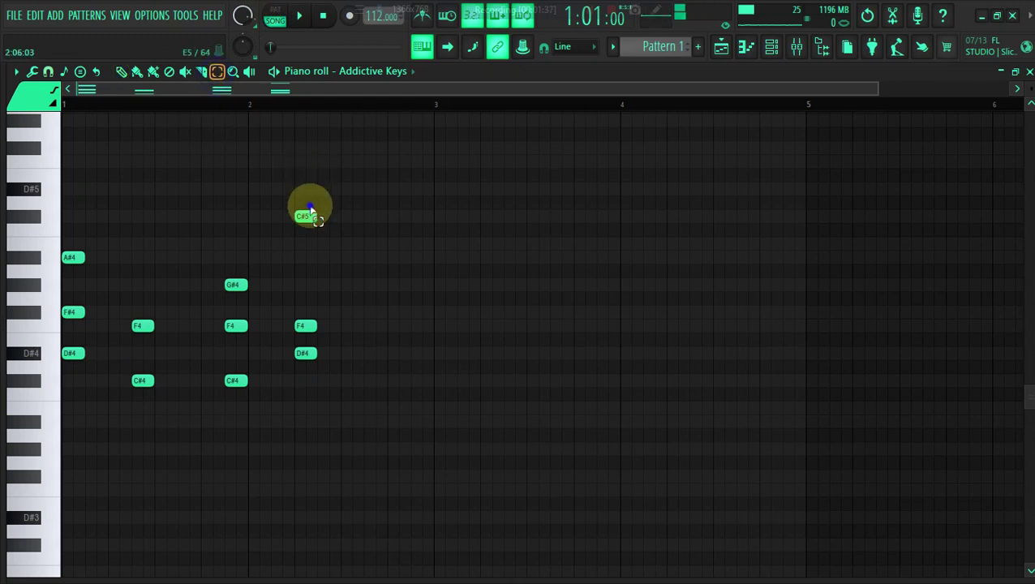
left_click_drag(307, 205, 315, 238)
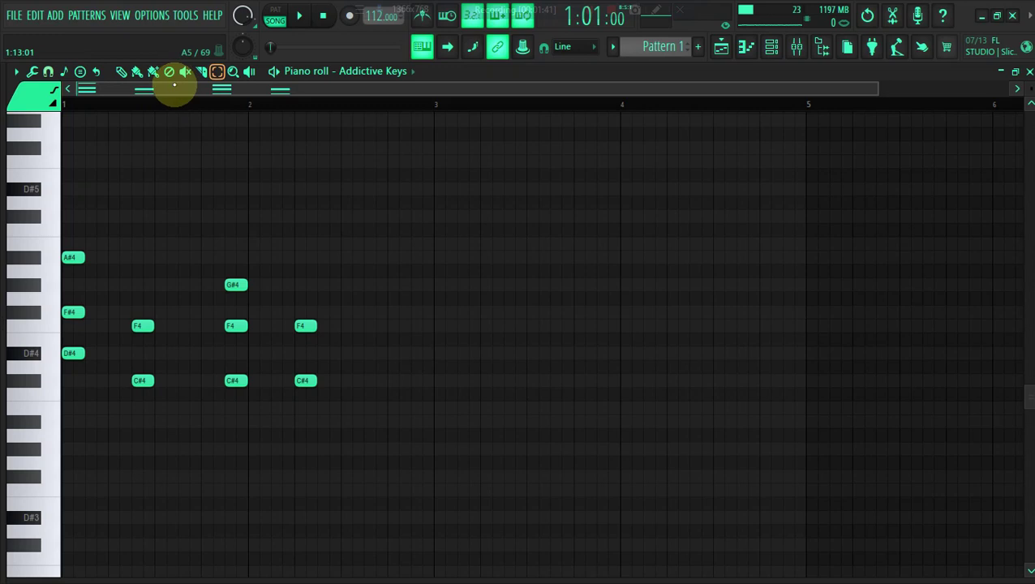
left_click(137, 71)
left_click(299, 422)
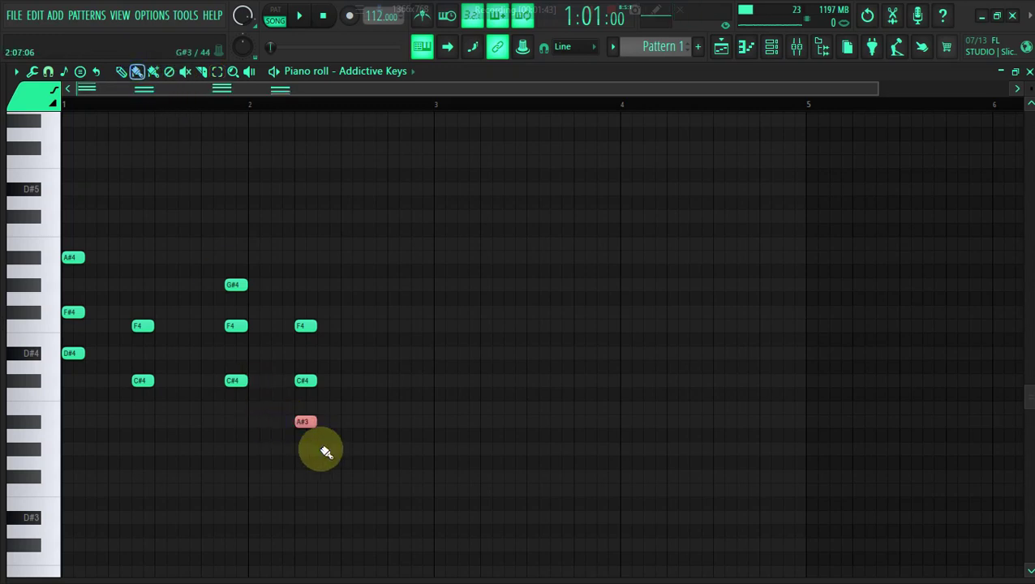
key("ctrl+a")
Lengthen all notes with Articulate so the chords run together, then play them back
key("alt+a")
left_click(581, 372)
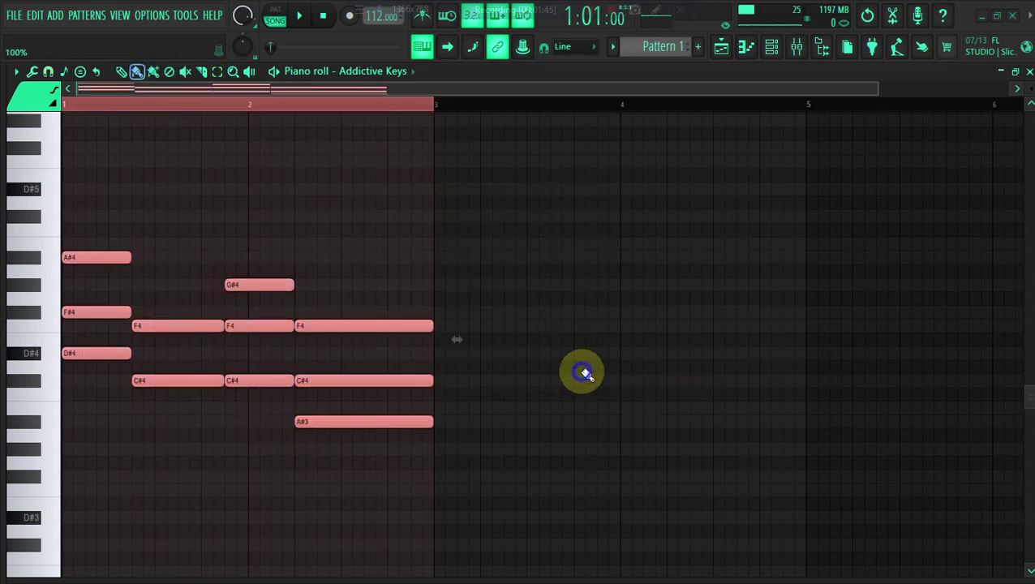
key("space")
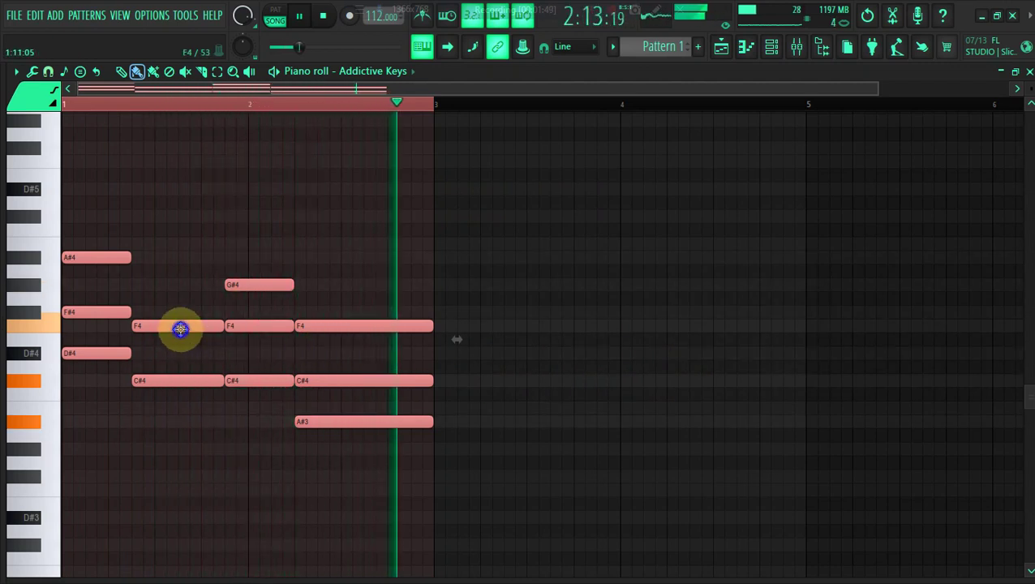
key("space")
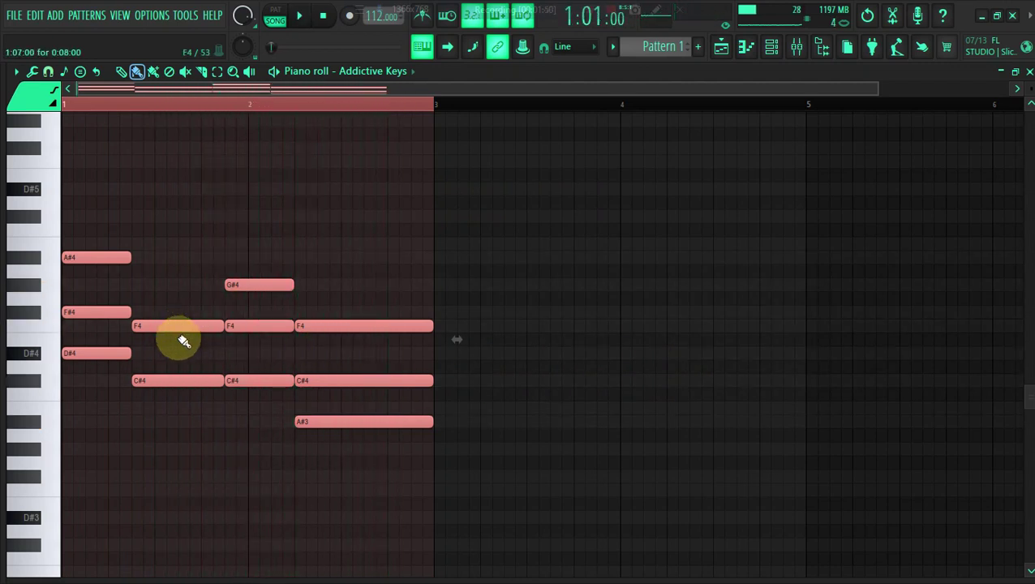
Add a G#4 to the second chord and stretch it to meet the next G#4
left_click(146, 289)
key("space")
left_click(148, 287)
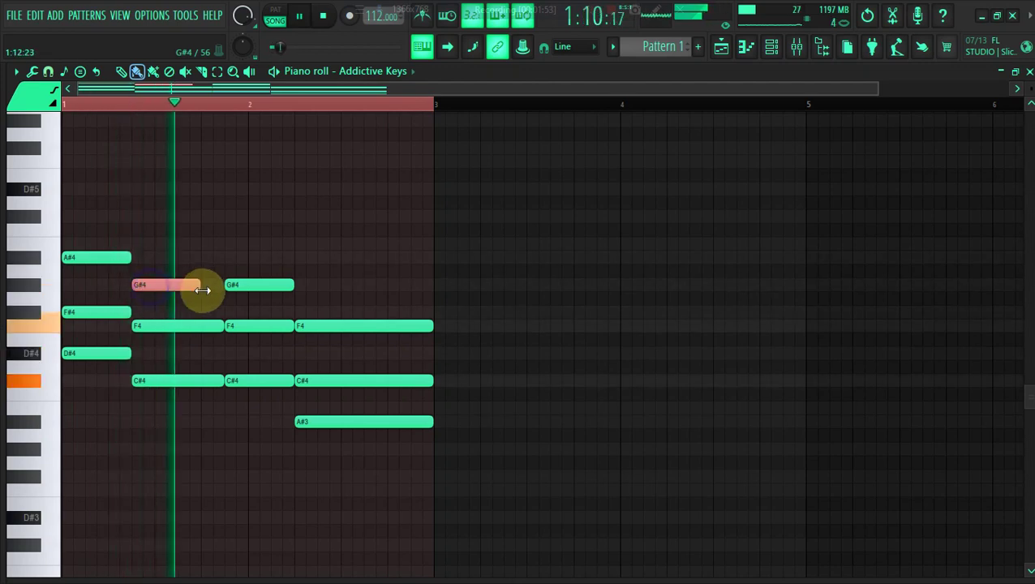
left_click_drag(201, 290, 224, 290)
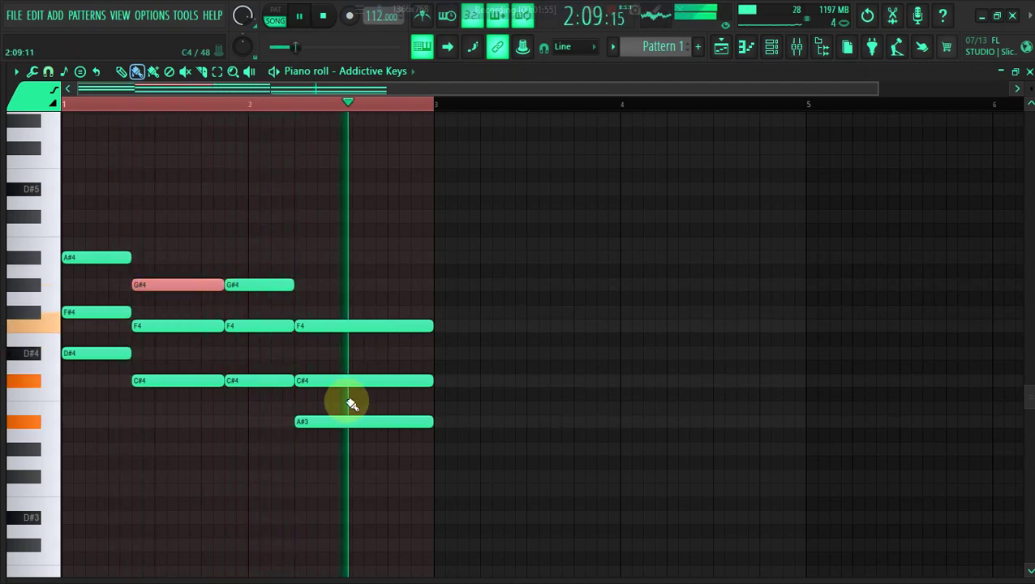
key("space")
Copy the whole progression into bars 3–4 and reveal the velocity lane
key("ctrl+a")
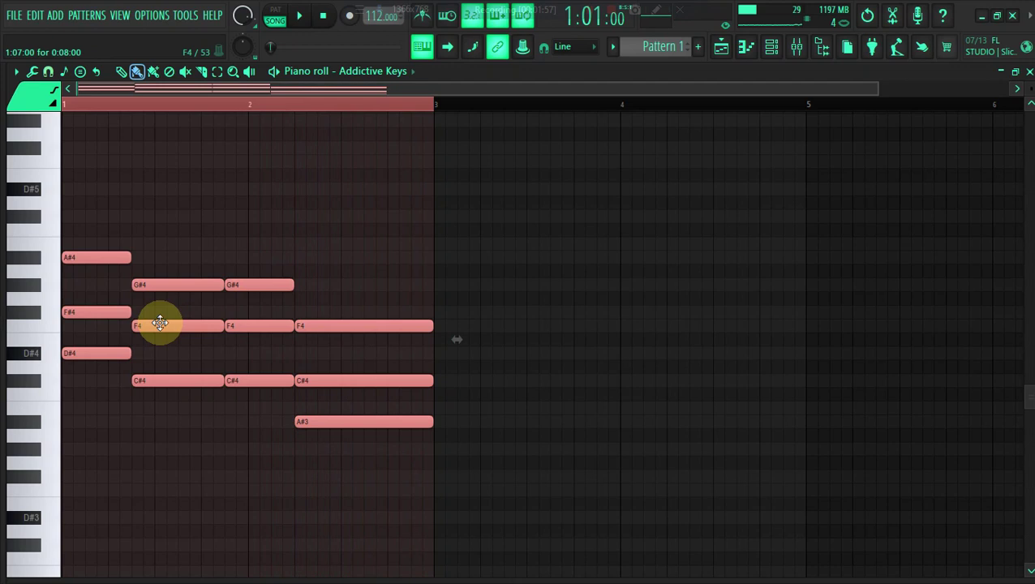
left_click_drag(162, 328, 537, 319)
left_click_drag(140, 574, 116, 469)
Add an F4 to the first chord and audition bar 1
left_click(103, 257)
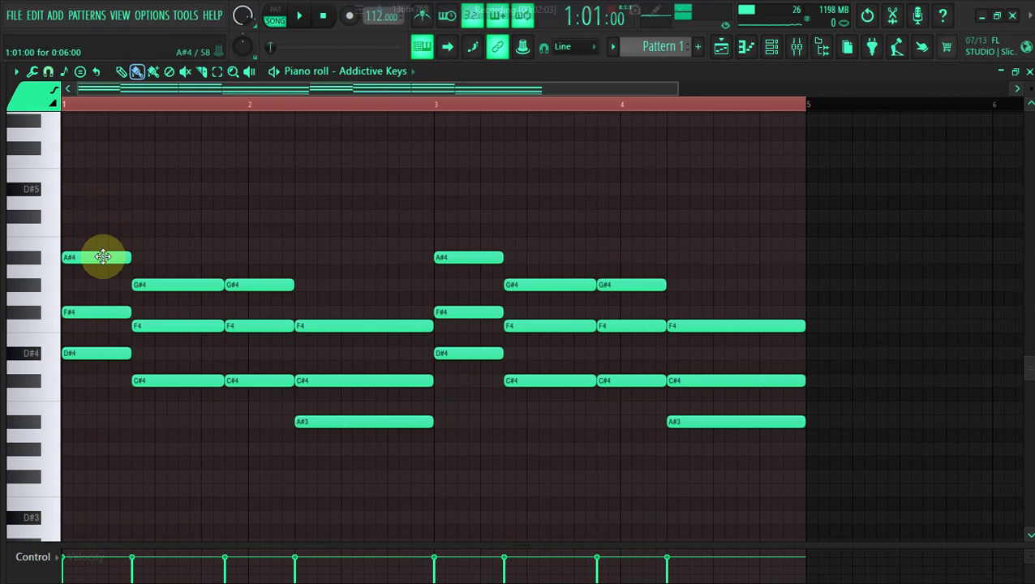
left_click(70, 326)
key("space")
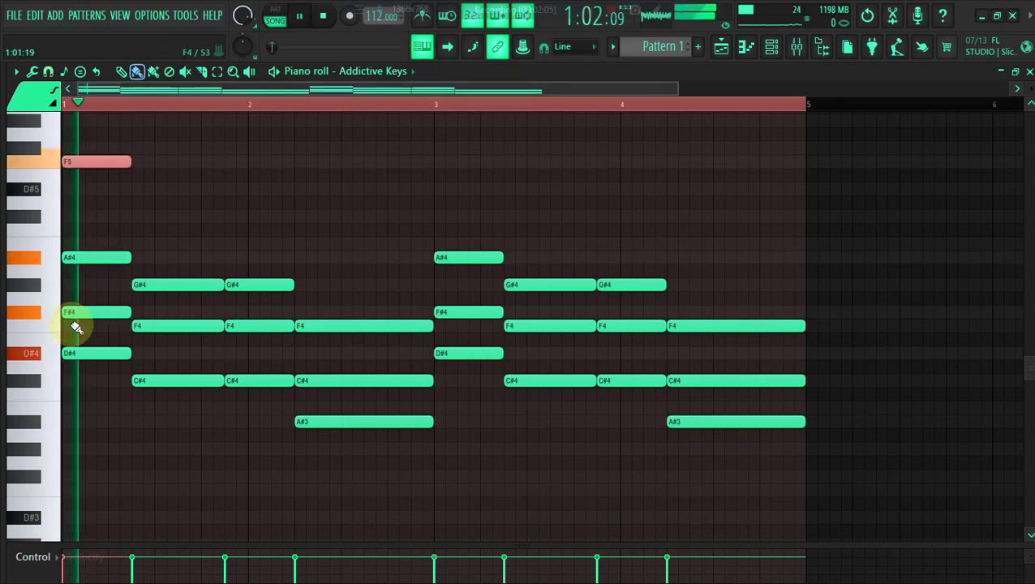
key("space")
key("space")
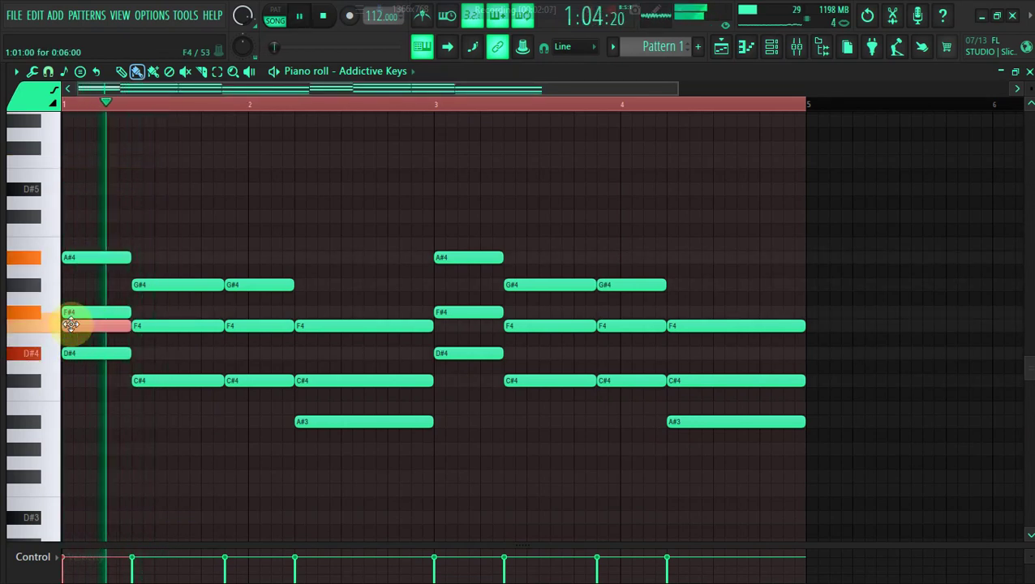
Add a note to the second chord and transpose it by ear up to D#5
key("space")
left_click(143, 354)
left_click(140, 353)
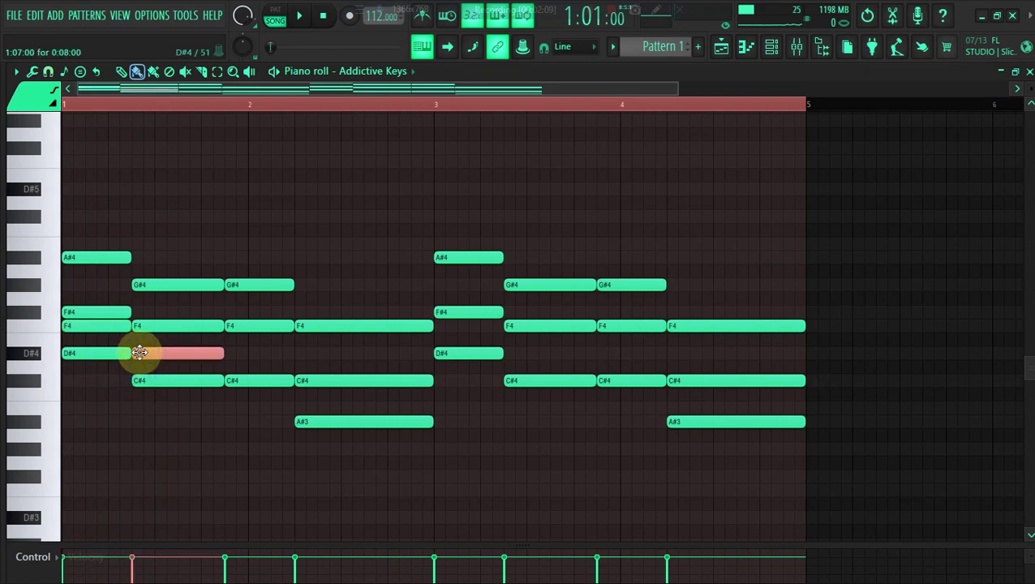
key("space")
key("ctrl+Up")
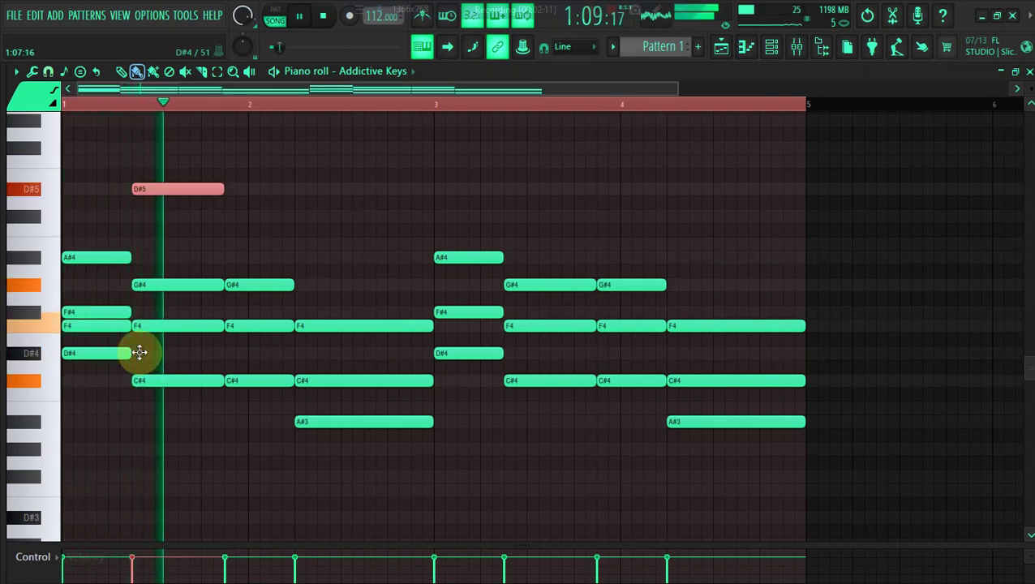
key("space")
key("ctrl+Down")
key("shift+Up")
key("shift+Up")
key("shift+Up")
key("ctrl+Up")
key("space")
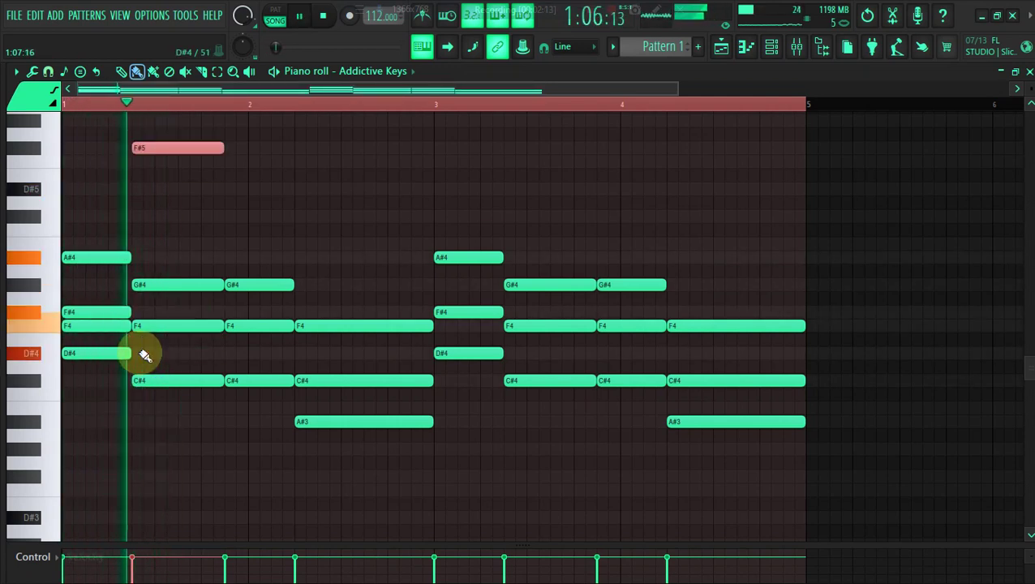
key("space")
key("ctrl+Down")
key("shift+Down")
key("shift+Down")
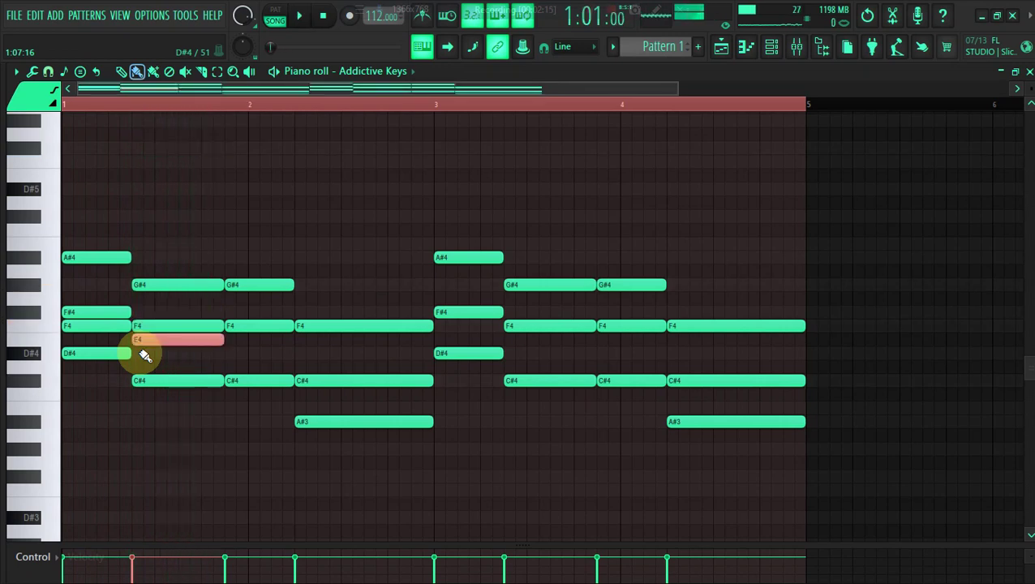
key("shift+Down")
key("ctrl+Up")
Add a C#5 to the third chord and stretch the top C#5 out to bar 3
key("space")
left_click(239, 366)
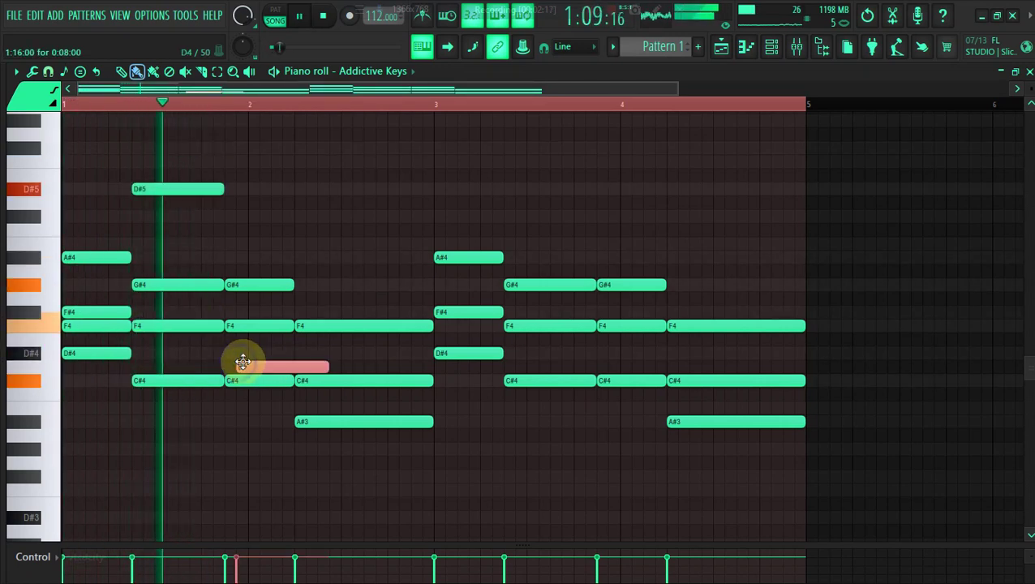
key("space")
left_click_drag(248, 365, 238, 382)
key("ctrl+Up")
key("space")
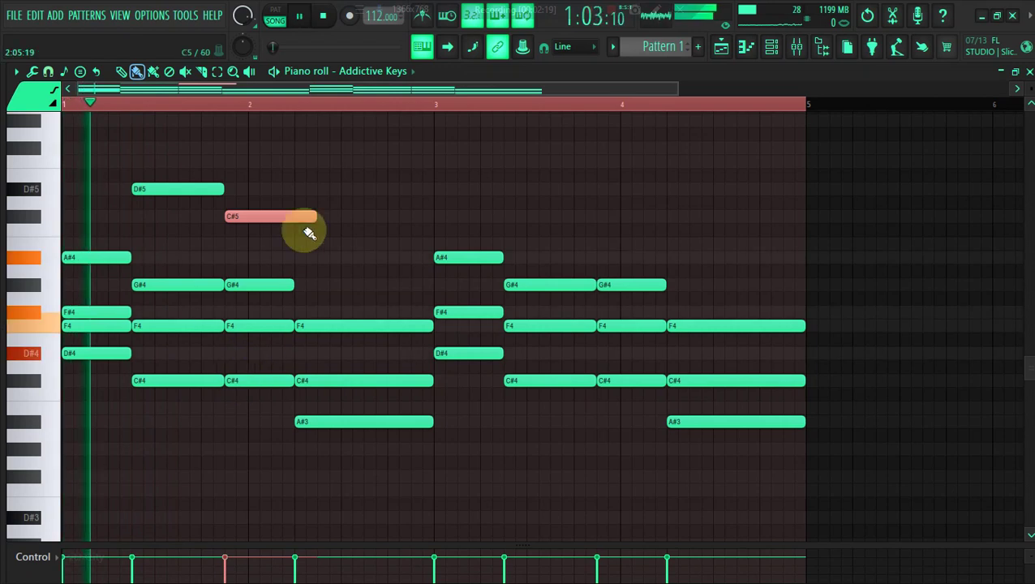
left_click_drag(311, 220, 433, 221)
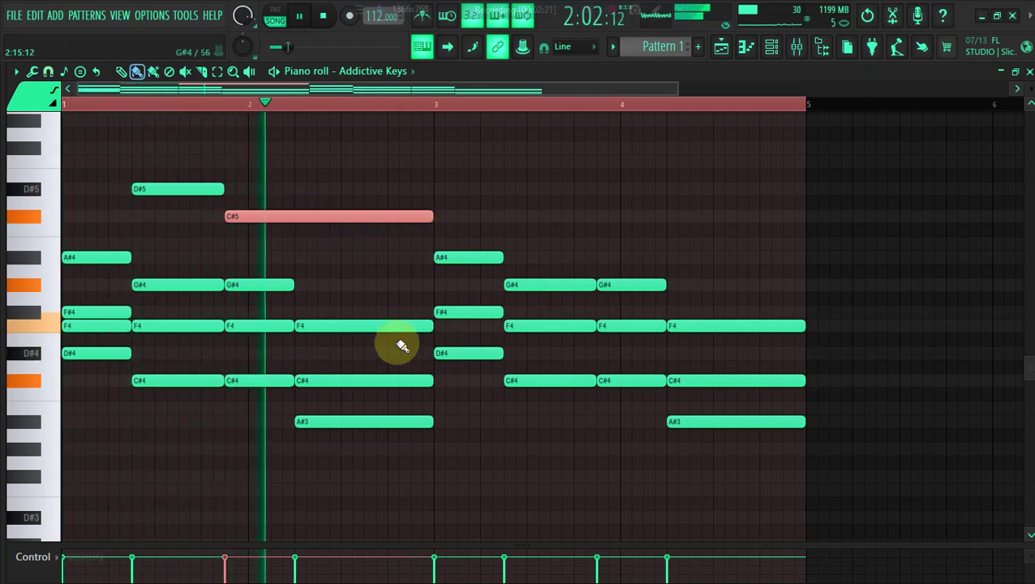
key("space")
Add an A#4 under the held C#5 and begin clearing notes after bar 3
left_click(353, 381)
left_click(302, 409)
key("space")
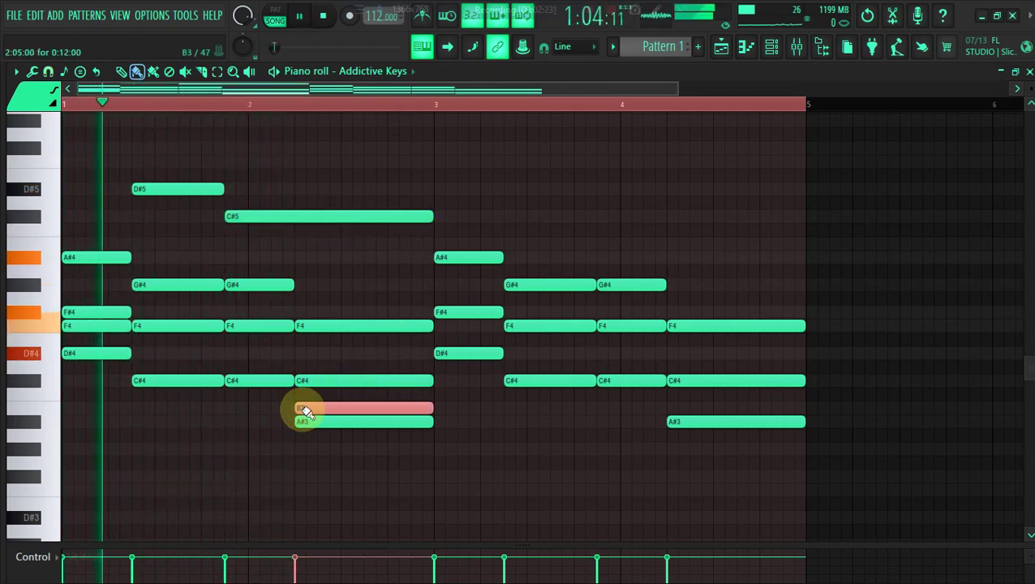
key("ctrl+Up")
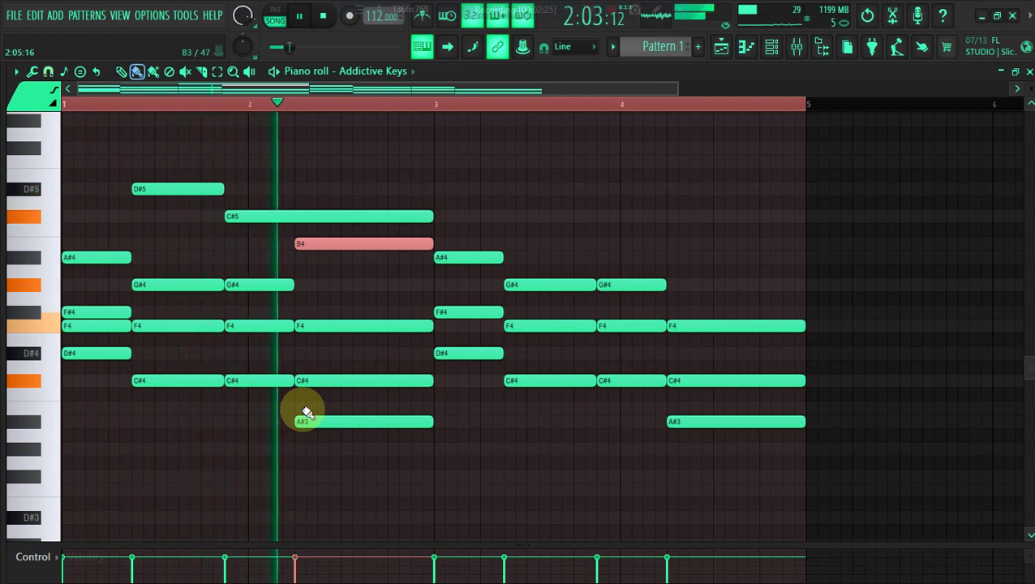
key("space")
key("ctrl+Down")
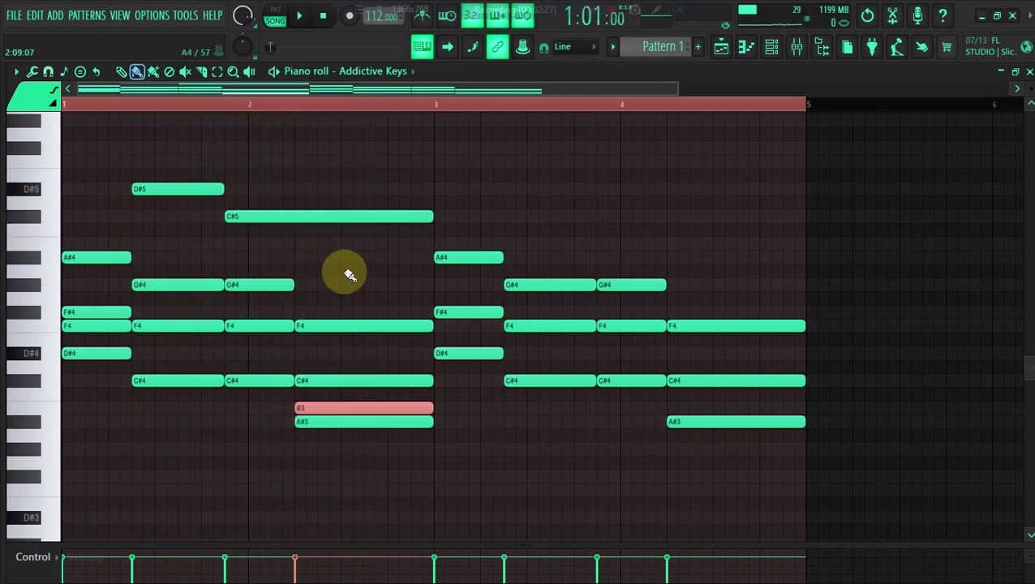
key("Down")
key("ctrl+Up")
key("space")
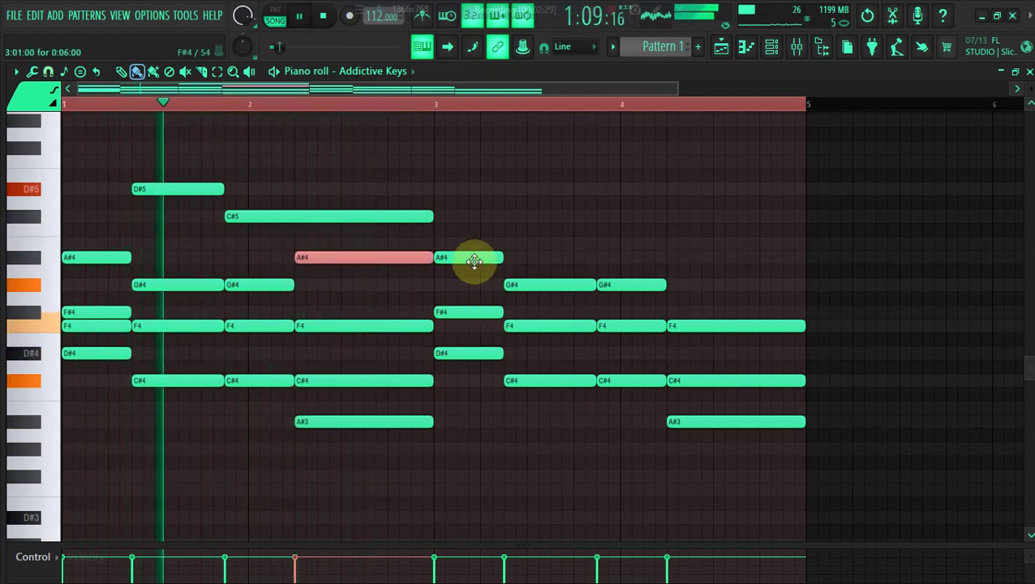
right_click(458, 235)
Erase the notes in bars 3–4 and lengthen the five-note third chord past bar 3
mouse_move(523, 400)
left_mouse_down()
mouse_move(583, 260)
mouse_move(672, 404)
mouse_move(699, 327)
mouse_move(720, 462)
mouse_move(595, 375)
mouse_move(566, 311)
left_mouse_up()
key("space")
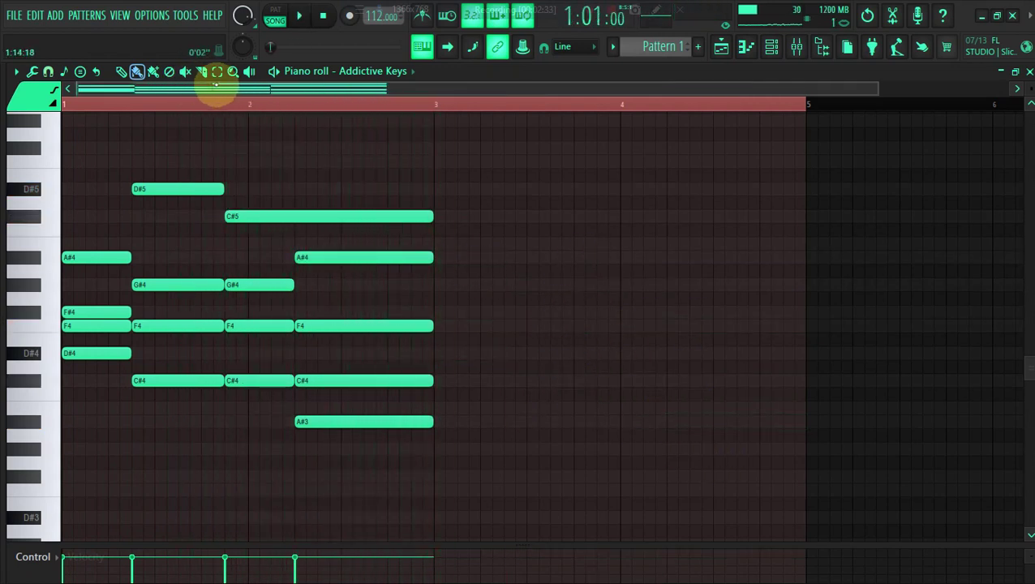
left_click_drag(370, 170, 481, 503)
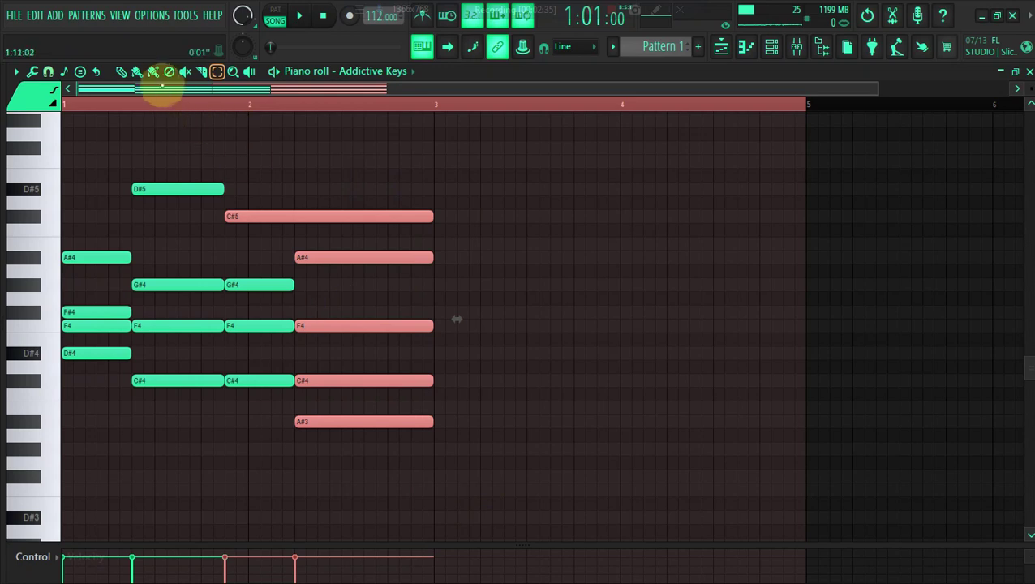
left_click(136, 71)
left_click_drag(433, 218, 552, 236)
key("space")
key("space")
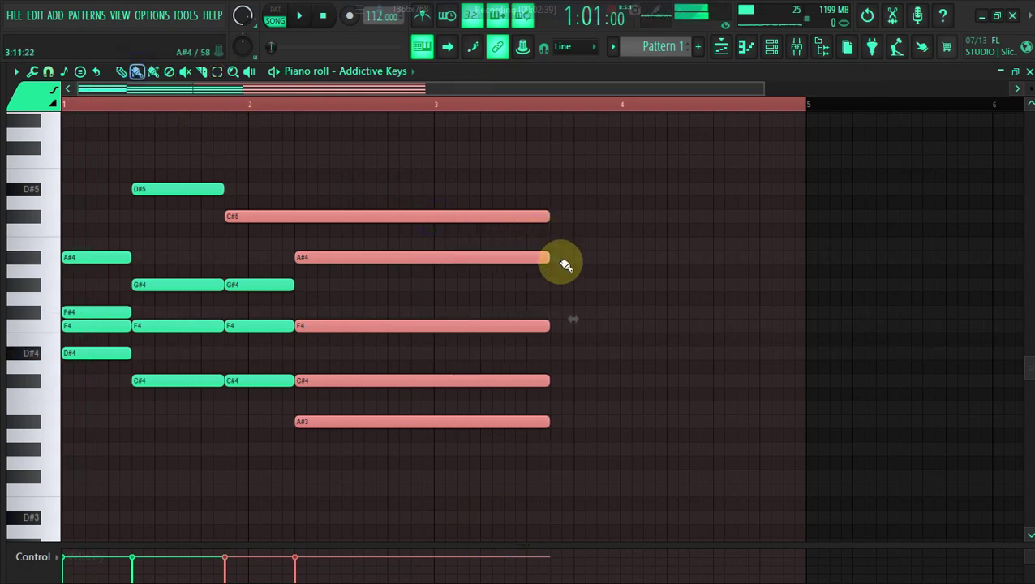
Start the final chord with B3, D#4 and F#4, dropping trial F4 and G#4 notes
left_click(568, 278)
left_click(562, 285)
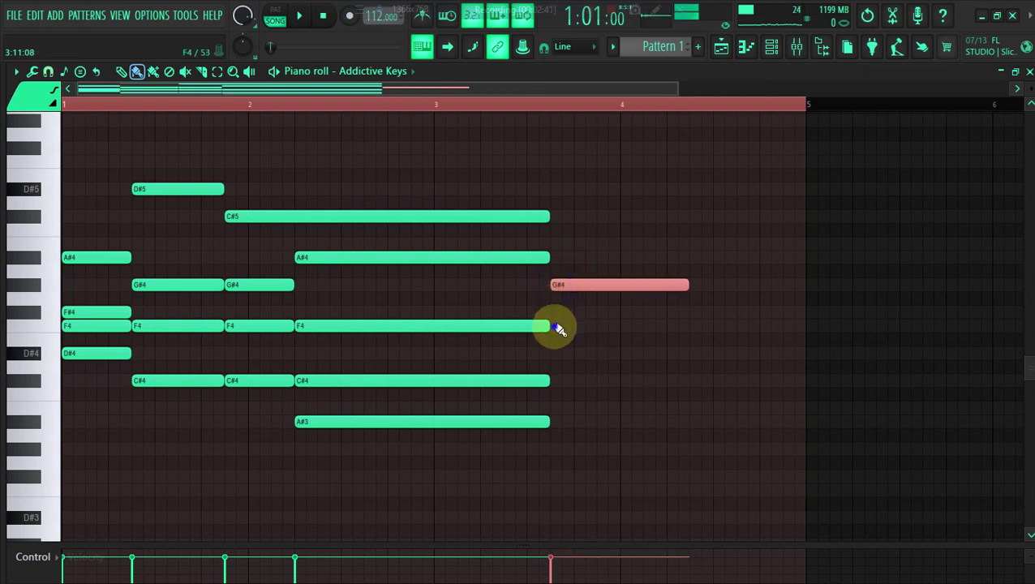
left_click(556, 326)
left_click(557, 407)
left_click(557, 353)
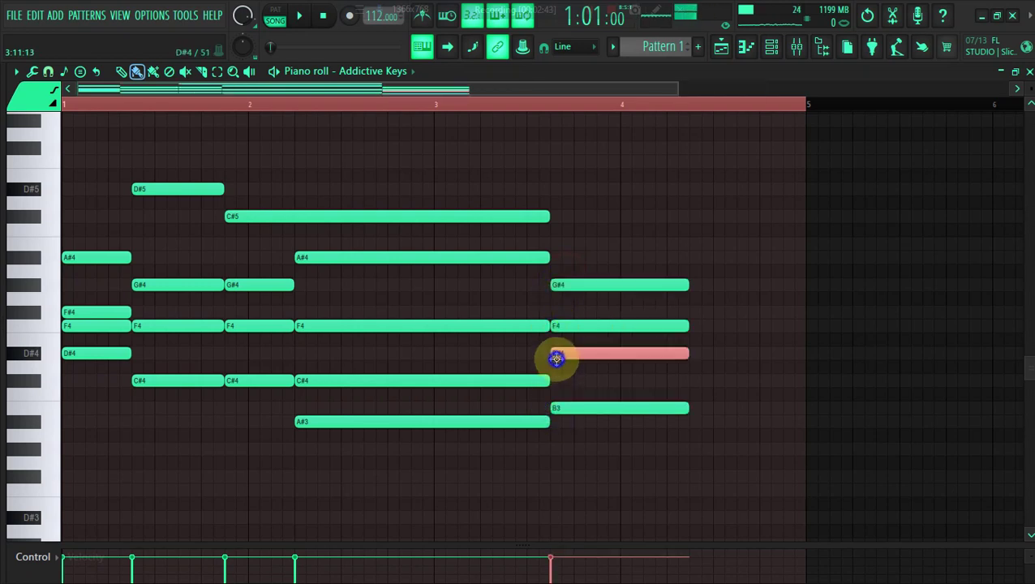
right_click(562, 328)
left_click(562, 311)
right_click(567, 285)
key("space")
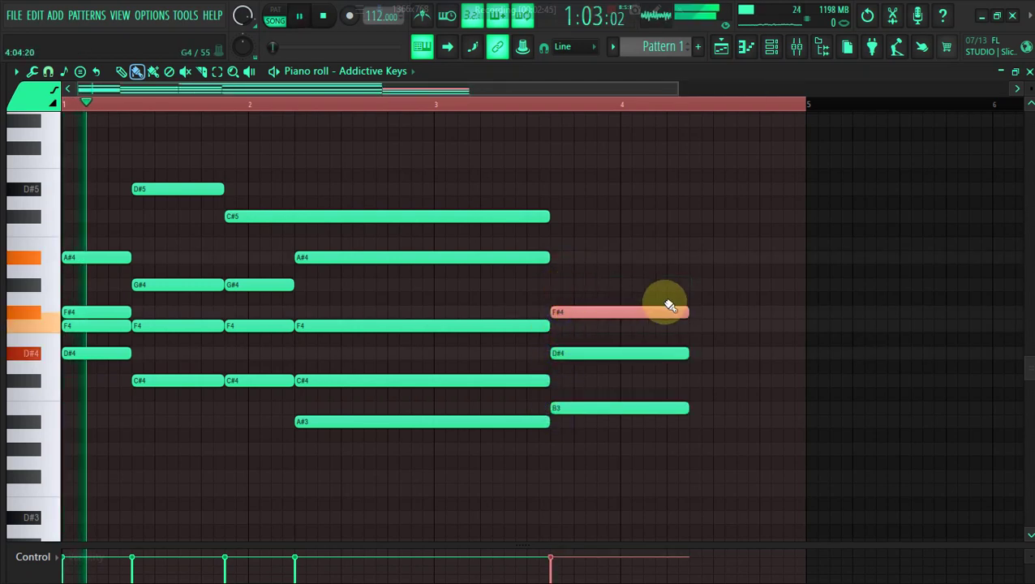
Stretch the F#4, D#4 and B3 notes so they end at bar 5
left_click_drag(687, 311, 817, 312)
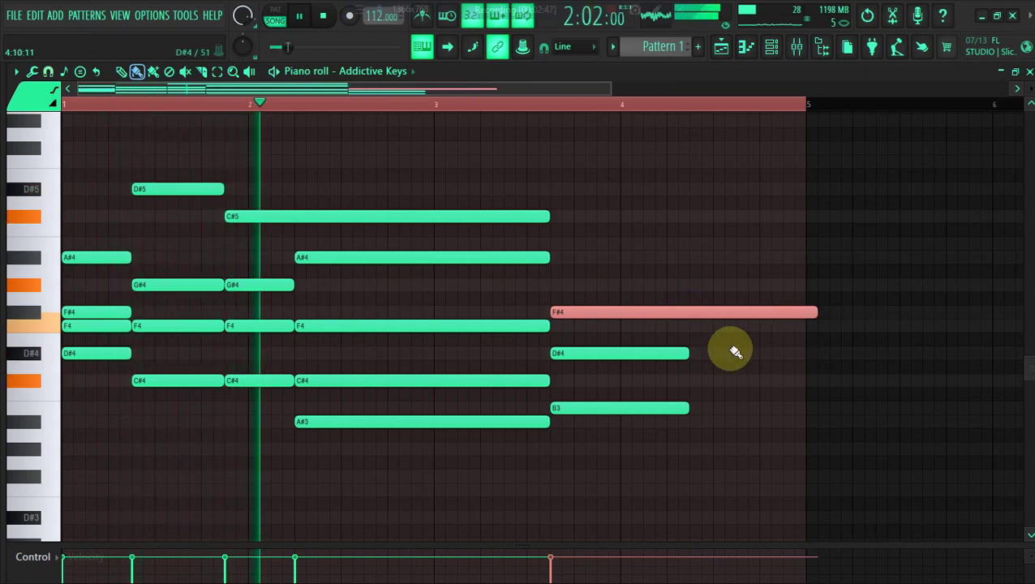
left_click_drag(686, 356, 802, 357)
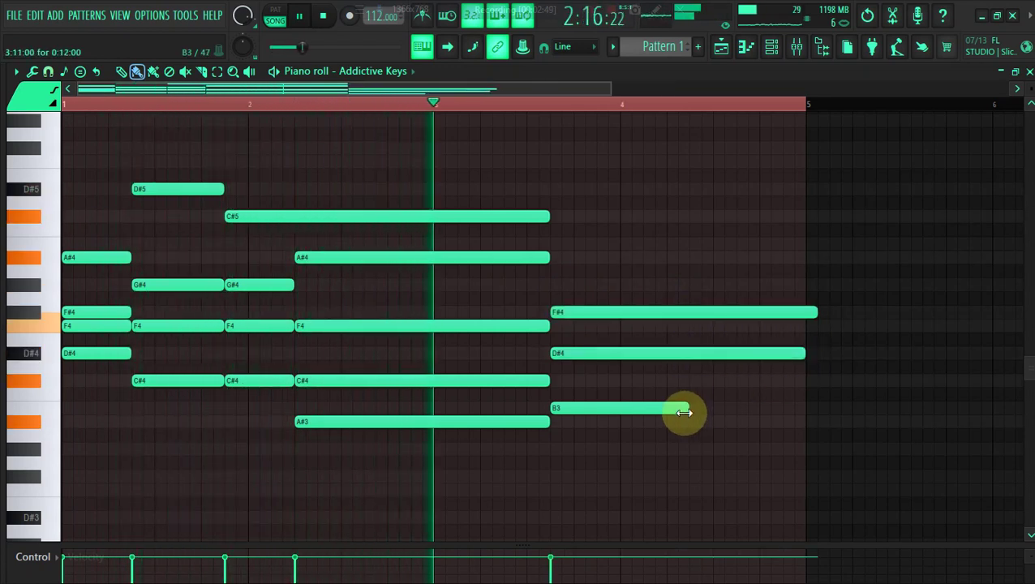
left_click_drag(686, 409, 818, 420)
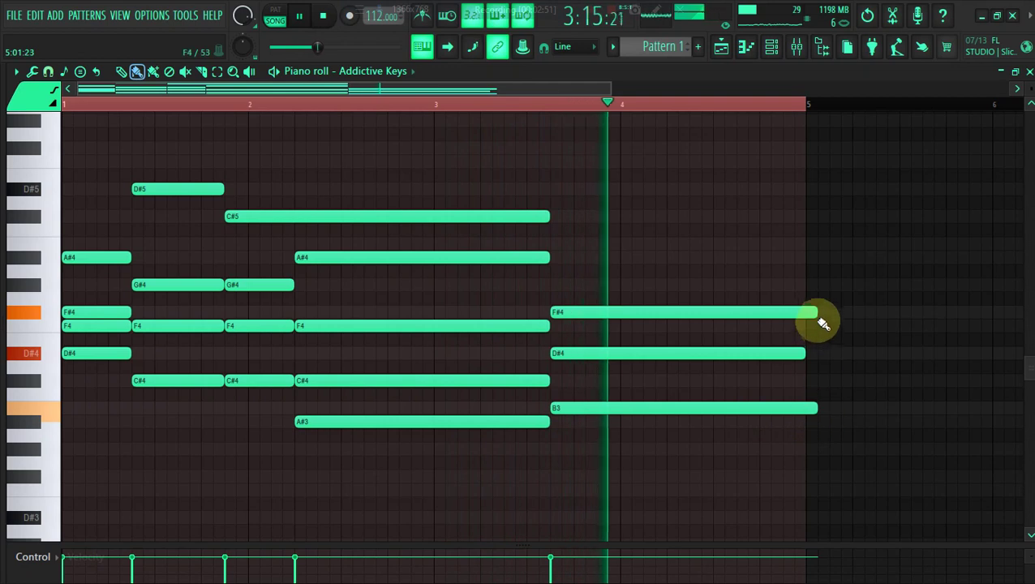
left_click_drag(814, 313, 806, 313)
left_click_drag(818, 408, 799, 407)
key("space")
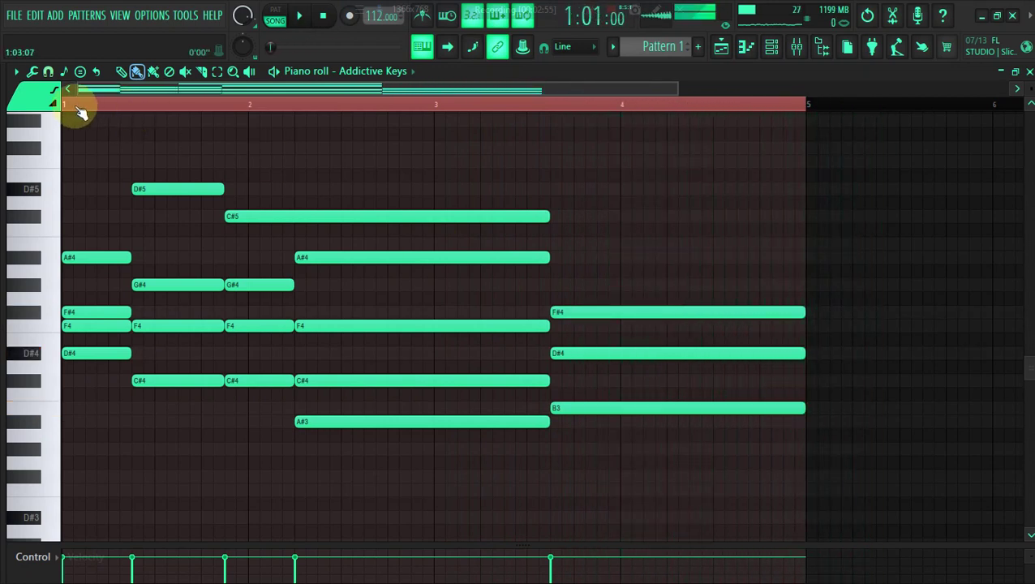
key("space")
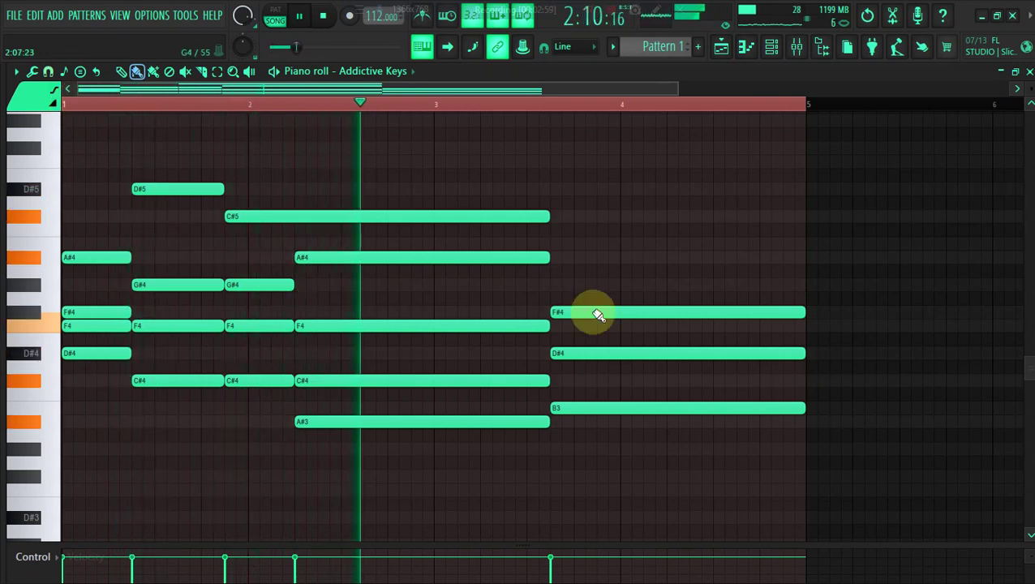
Complete the final chord with an F4 and an F5, then select all notes
left_click(555, 325)
key("ctrl+Up")
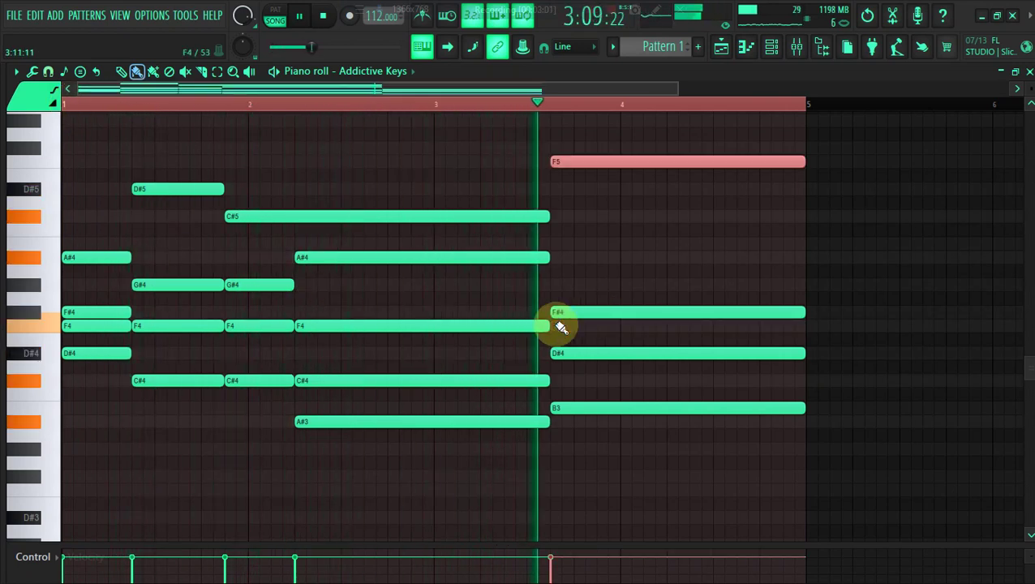
key("ctrl+Down")
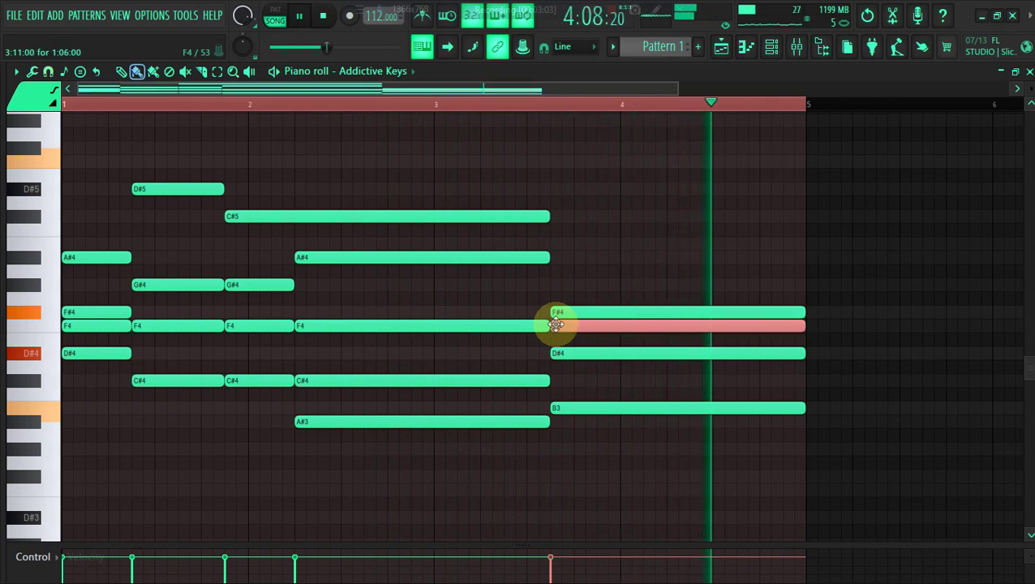
key("space")
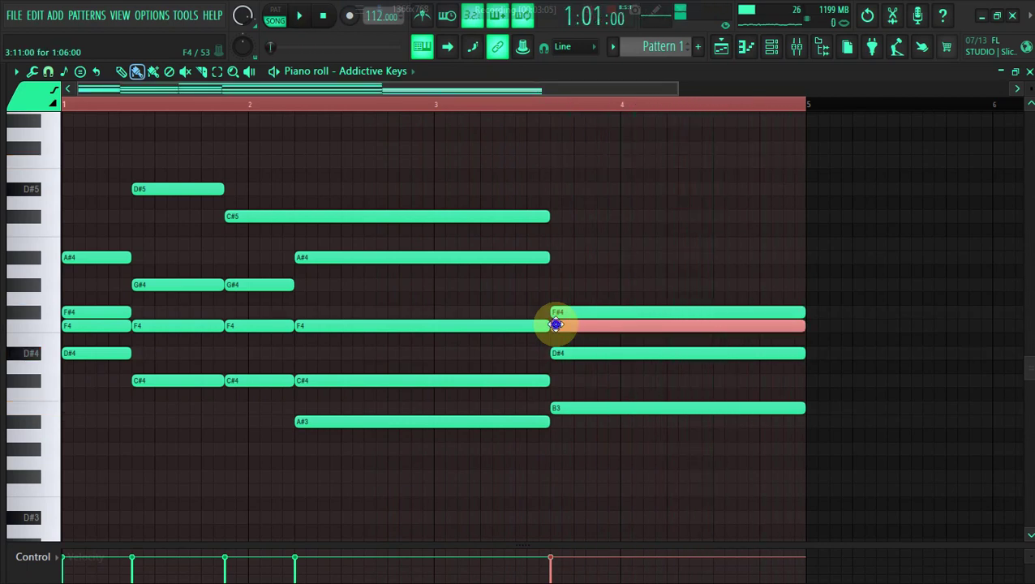
key("ctrl+Up")
key("ctrl+a")
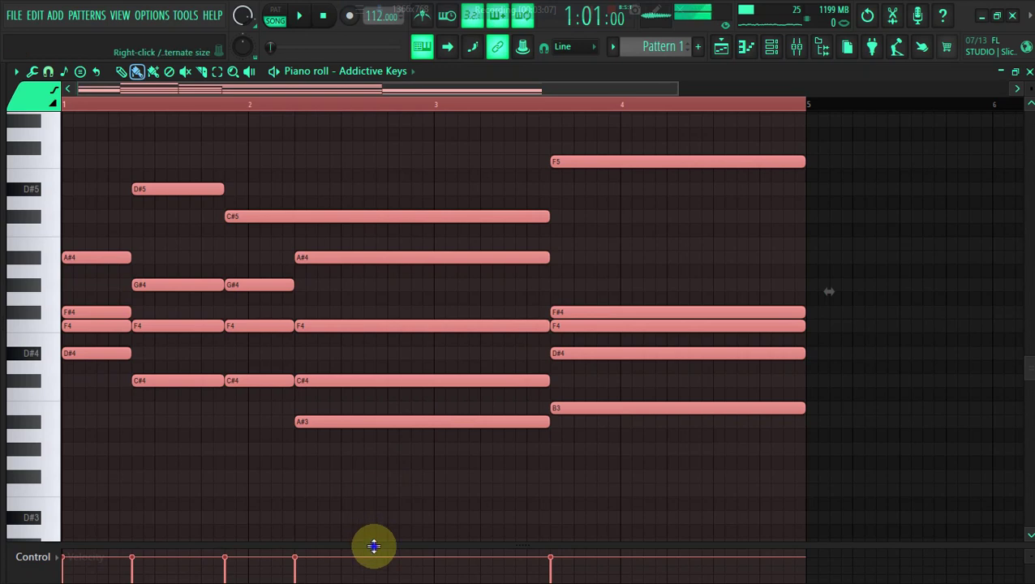
Lower the chord velocities, then apply Strumizer and Randomizer to the notes
mouse_move(374, 546)
left_mouse_down()
mouse_move(358, 346)
mouse_move(243, 284)
left_mouse_up()
mouse_move(65, 455)
left_mouse_down()
mouse_move(306, 458)
mouse_move(594, 445)
left_mouse_up()
key("alt+s")
left_click(609, 360)
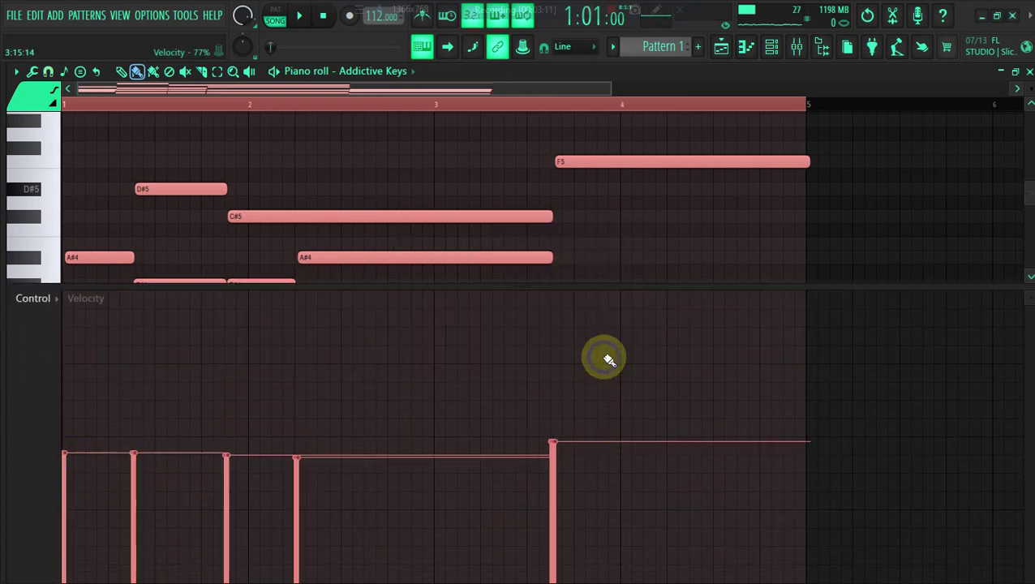
key("super")
key("super")
key("alt+r")
left_click(604, 438)
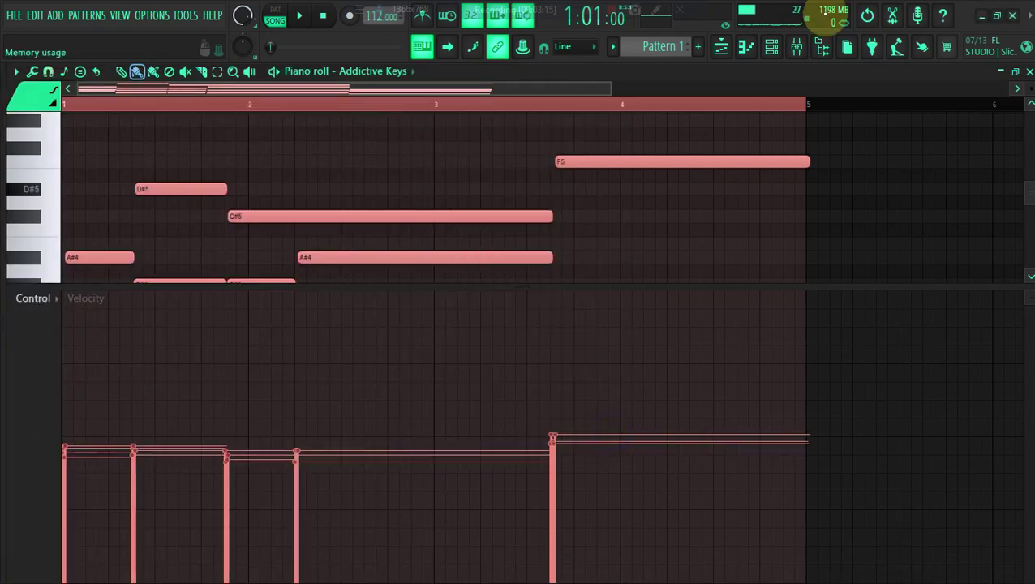
Move the notes from Addictive Keys onto the Augmented GRAND PIANO channel and view the Playlist
left_click(772, 46)
right_click(214, 158)
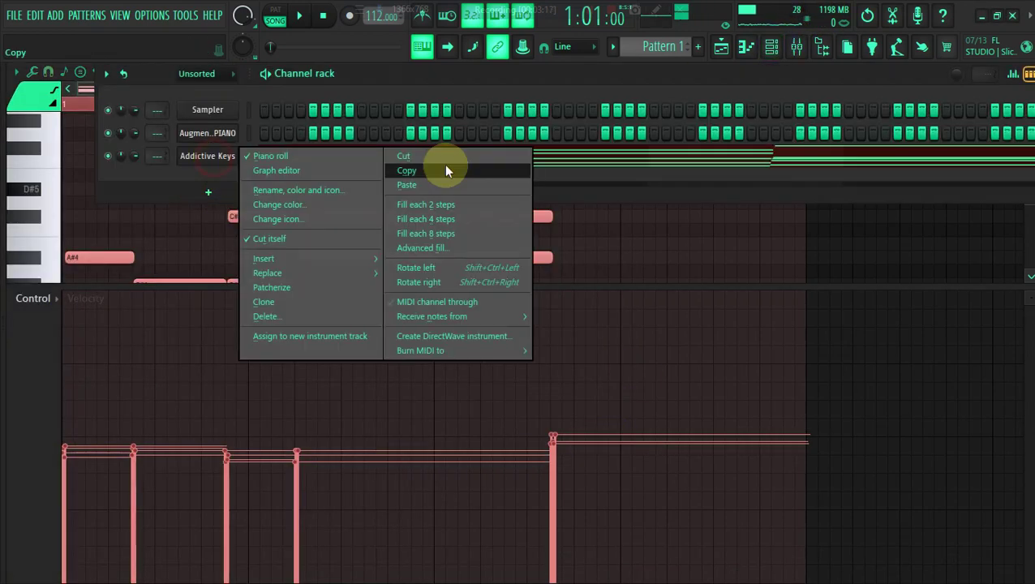
left_click(423, 156)
right_click(208, 133)
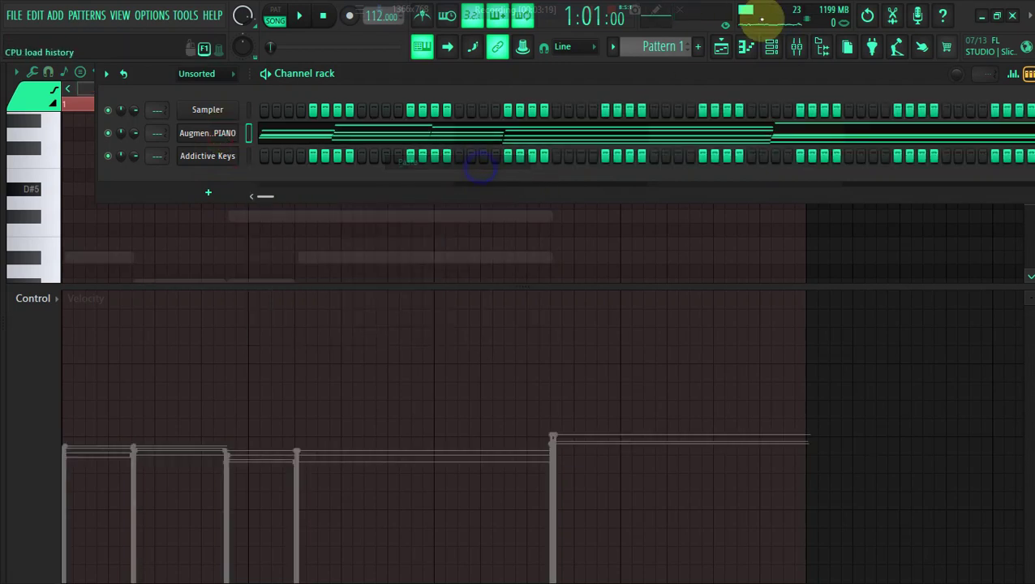
left_click(729, 46)
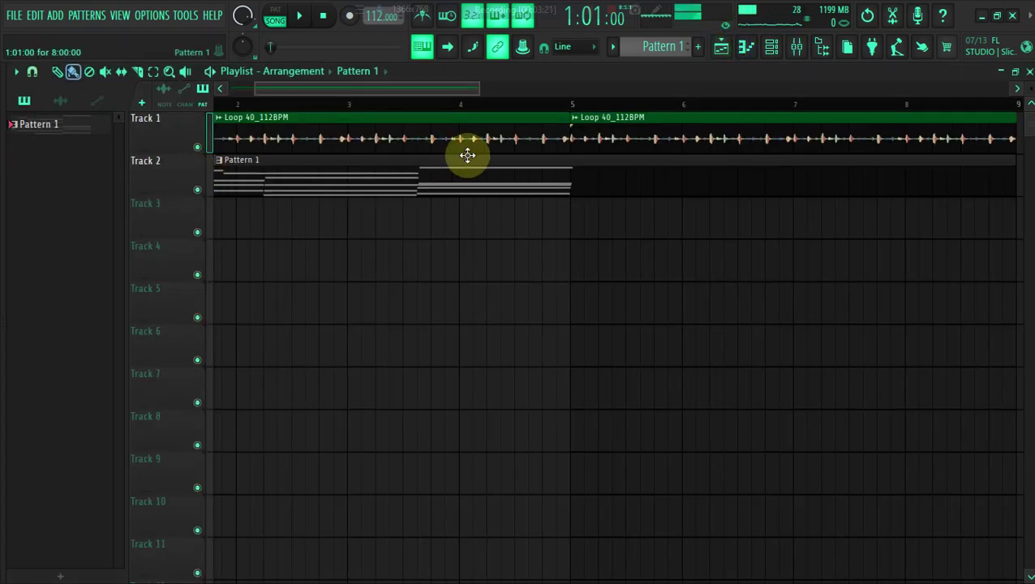
Render Pattern 1 as an audio clip, producing Pattern 1_25.wav
right_click(91, 140)
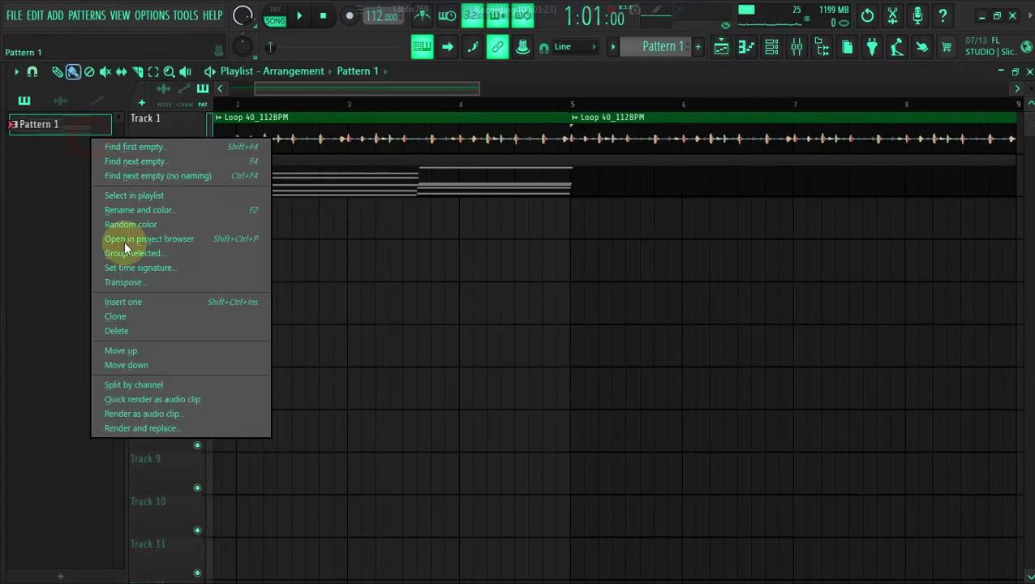
left_click(150, 416)
left_click(654, 506)
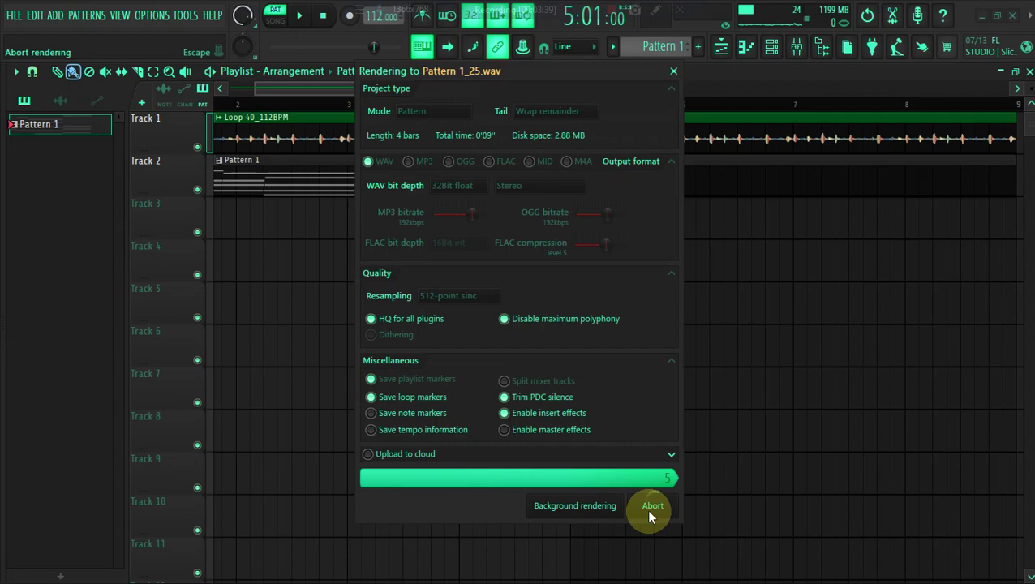
left_click(651, 508)
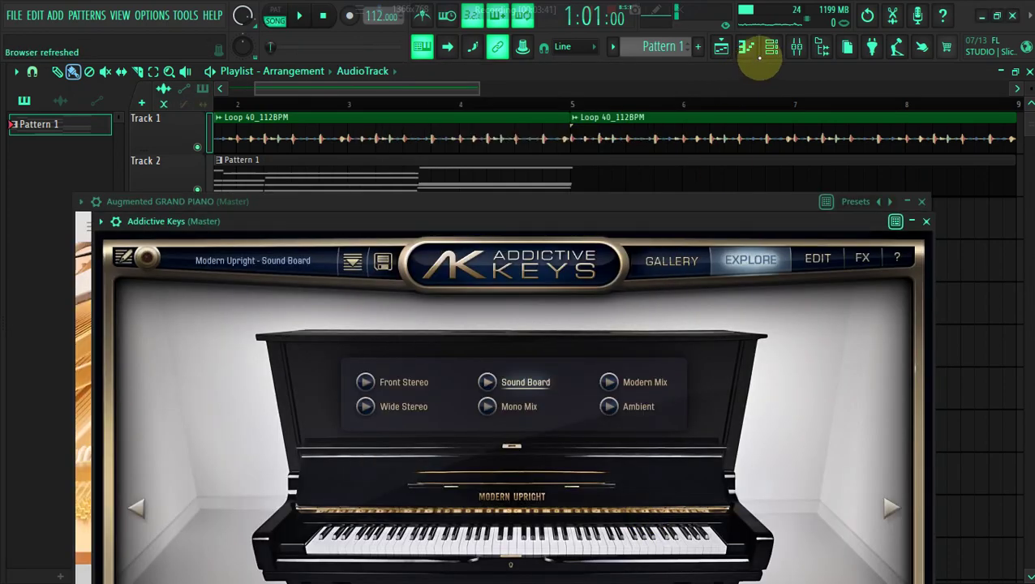
Load the Noise gate preset into Insert 10's Fruity Limiter and return to the Channel rack
left_click(769, 47)
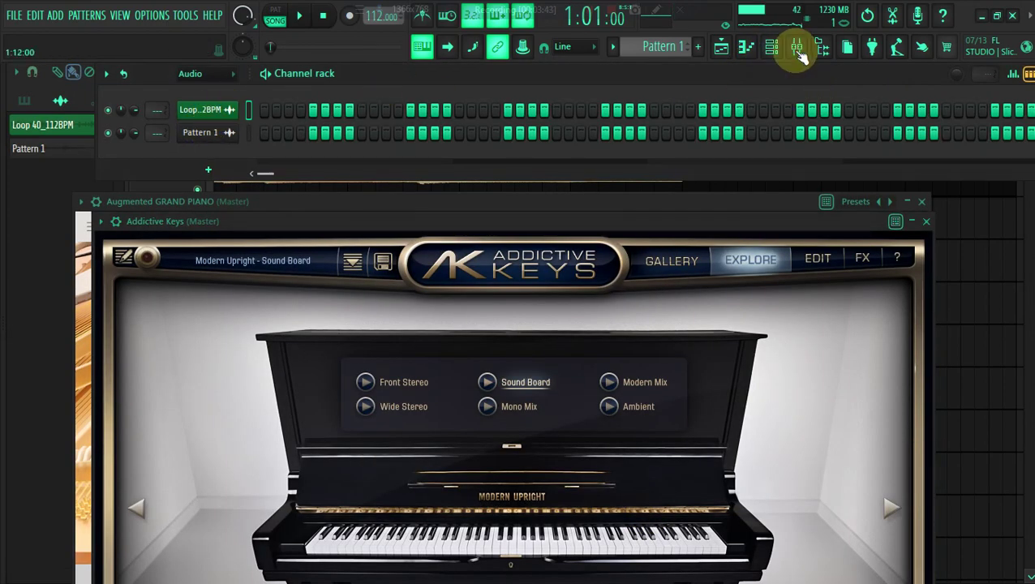
left_click(797, 48)
left_click(407, 372)
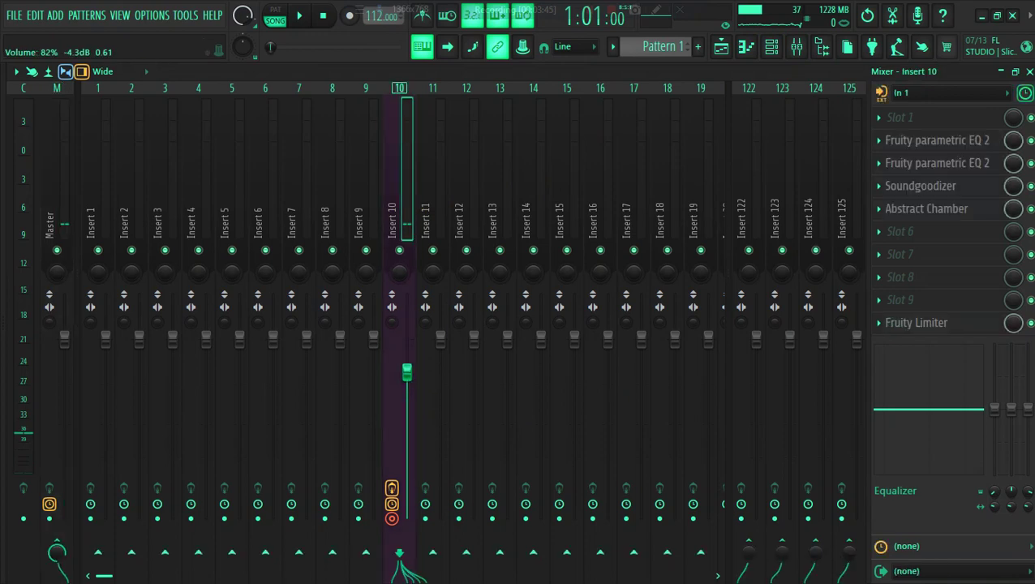
left_click(770, 47)
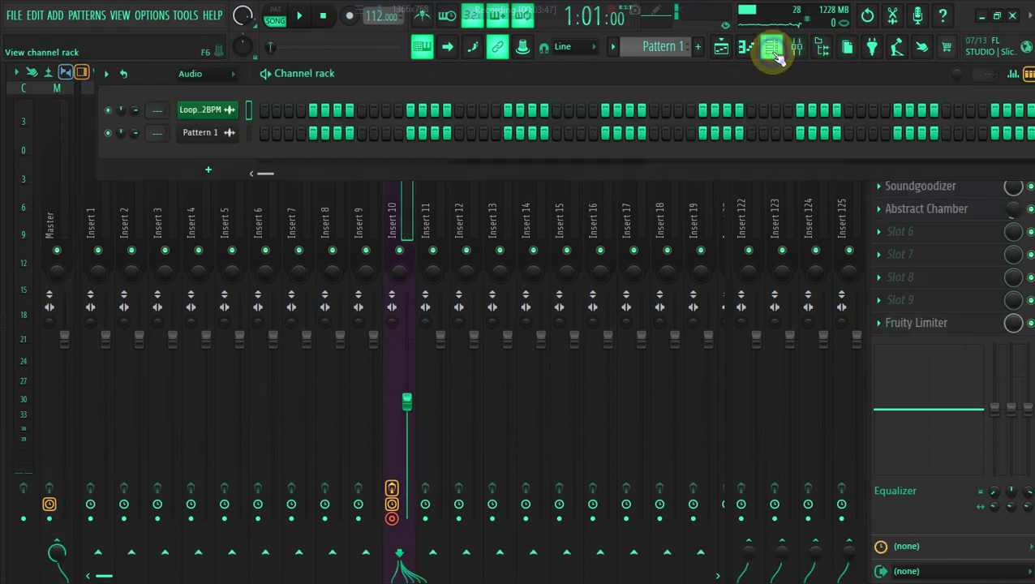
left_click(961, 320)
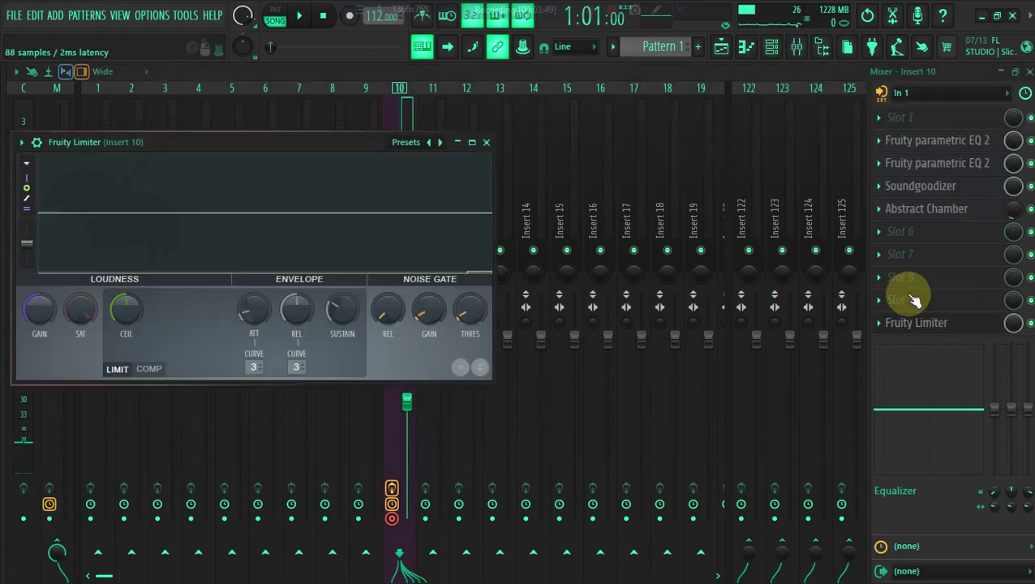
left_click(398, 146)
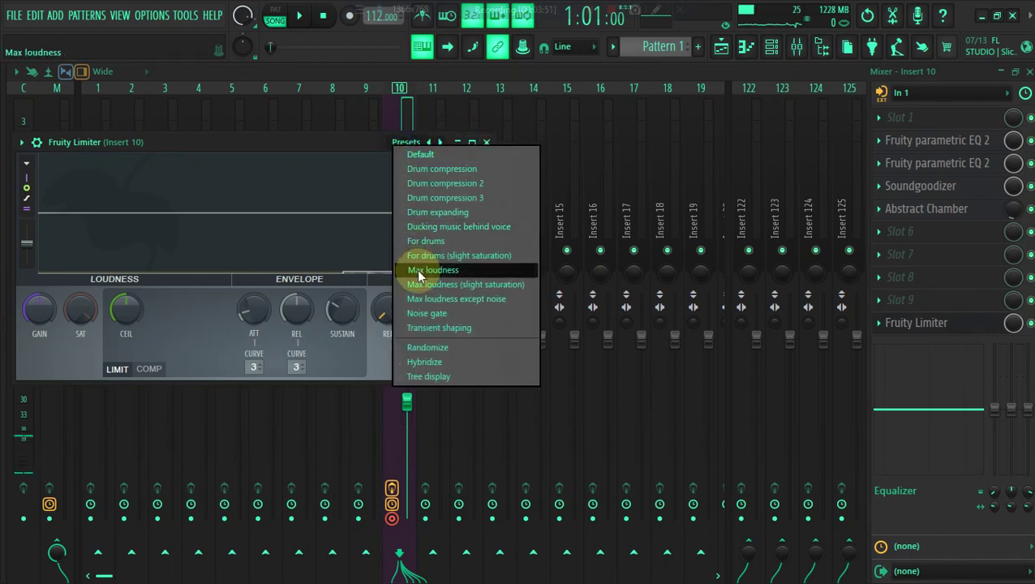
left_click(436, 313)
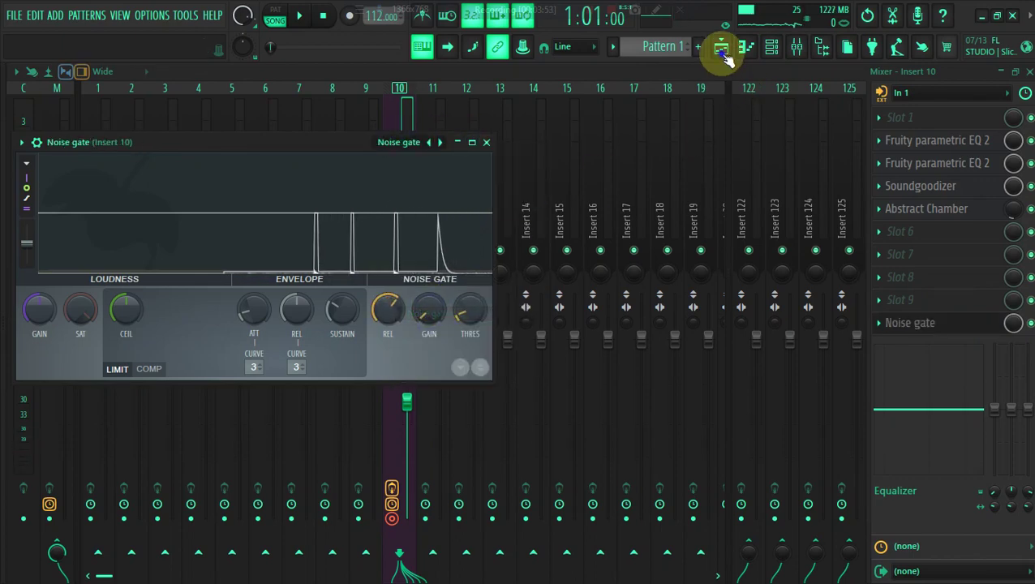
left_click(722, 47)
left_click(773, 48)
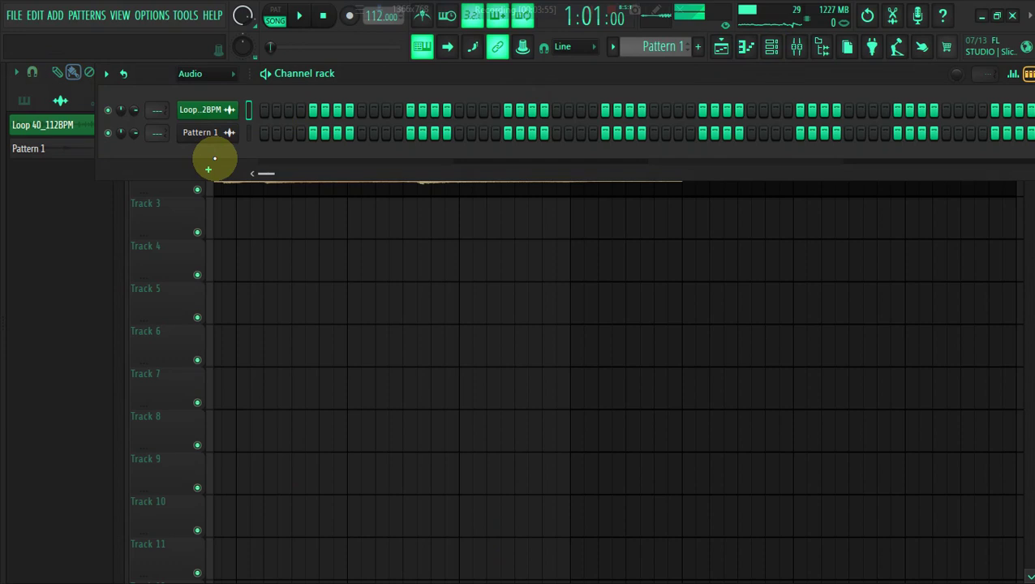
Add a Lounge Lizard EP-4 channel, browse its programs, and paste the chords into it
left_click(212, 171)
mouse_move(246, 395)
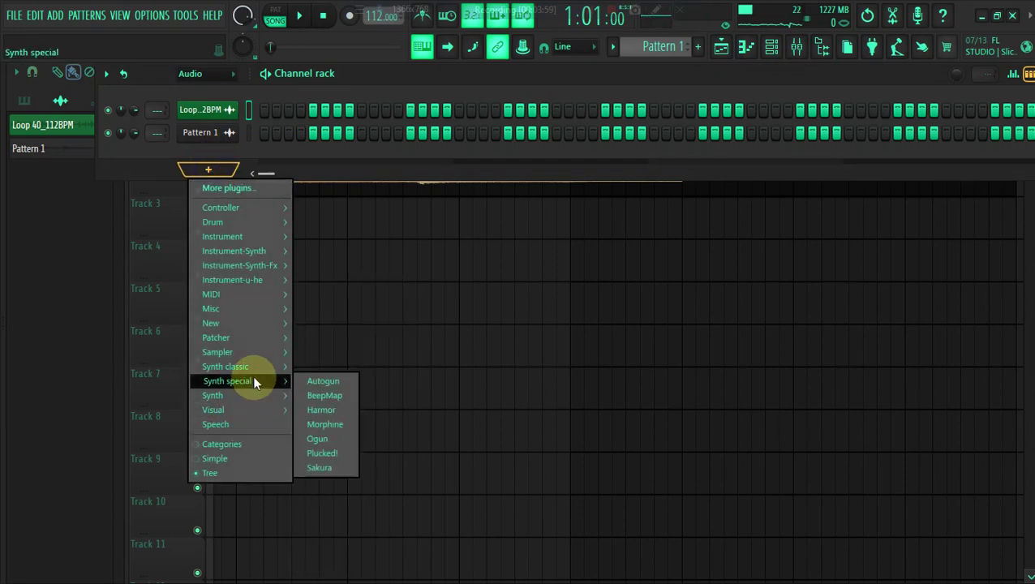
mouse_move(263, 237)
left_click(321, 229)
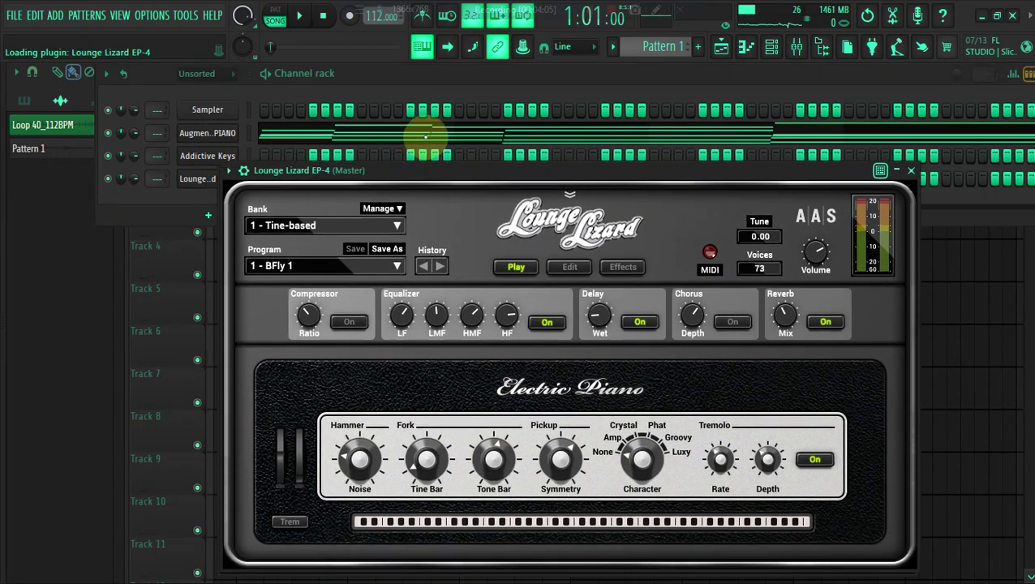
left_click(284, 228)
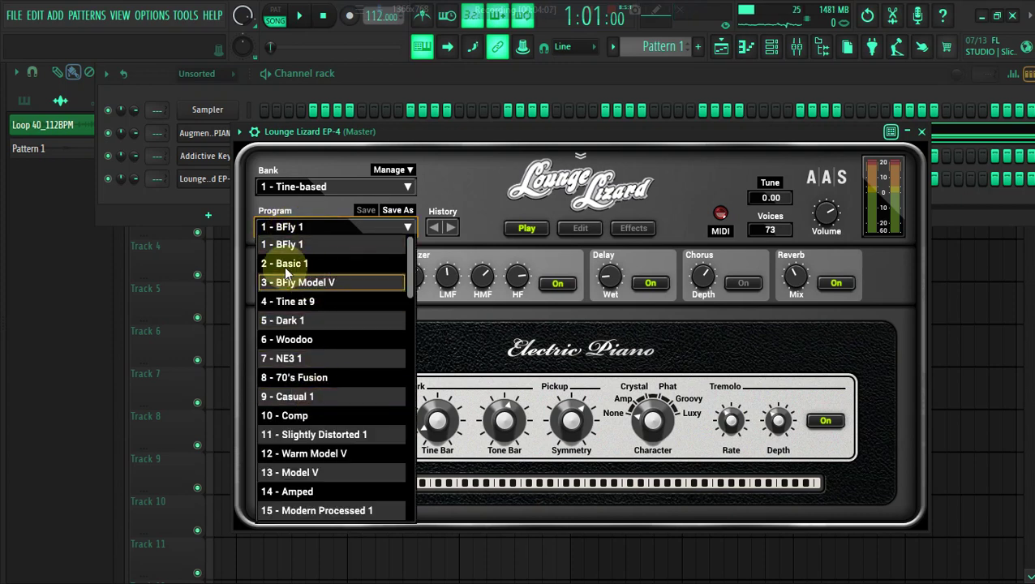
right_click(208, 178)
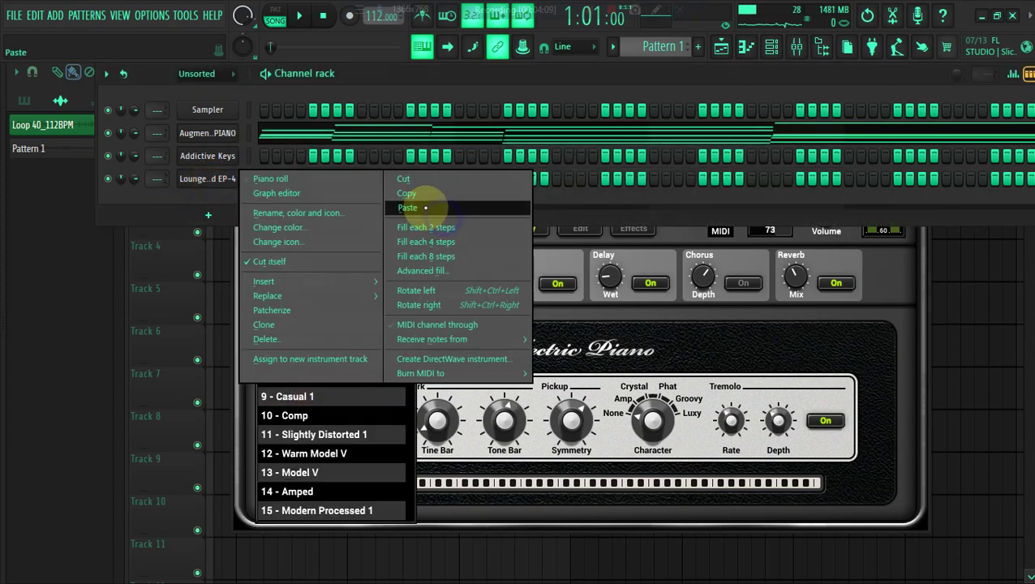
left_click(408, 208)
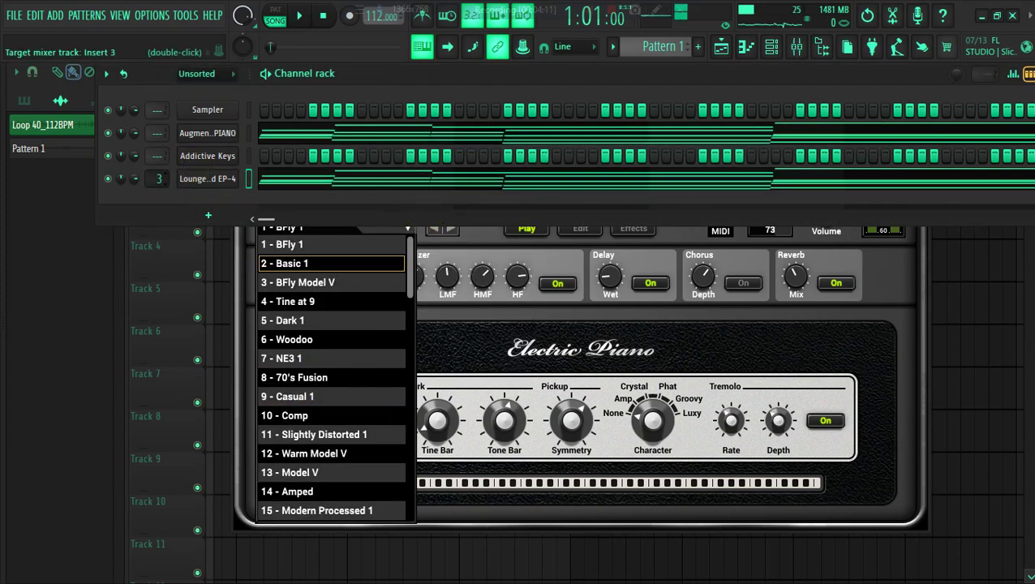
Load Fruity Parametric EQ 2, Hyper Chorus and LuxeVerb into Insert 3's first three slots
left_click(778, 49)
left_click(797, 46)
left_click(917, 118)
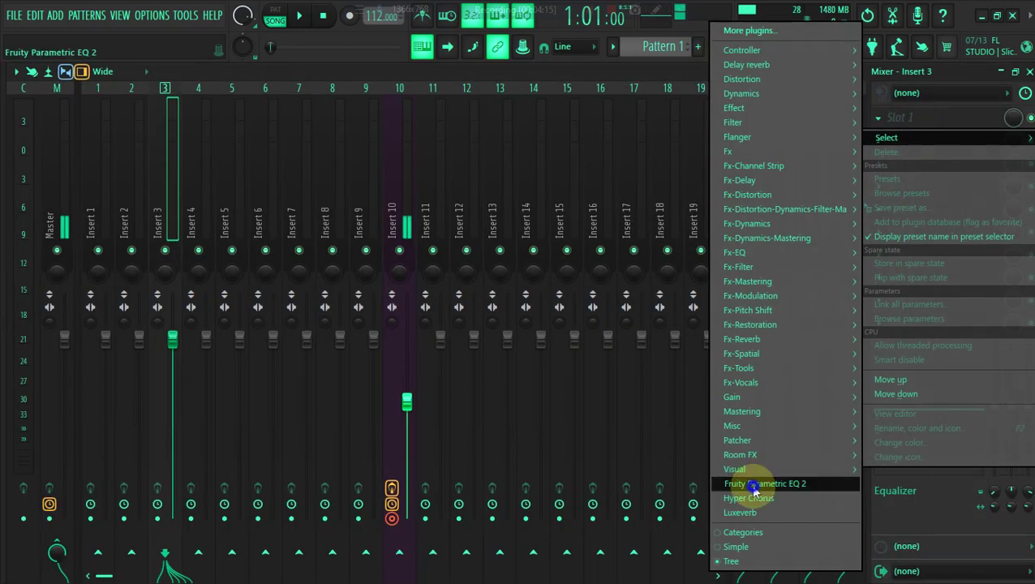
left_click(753, 487)
left_click(942, 142)
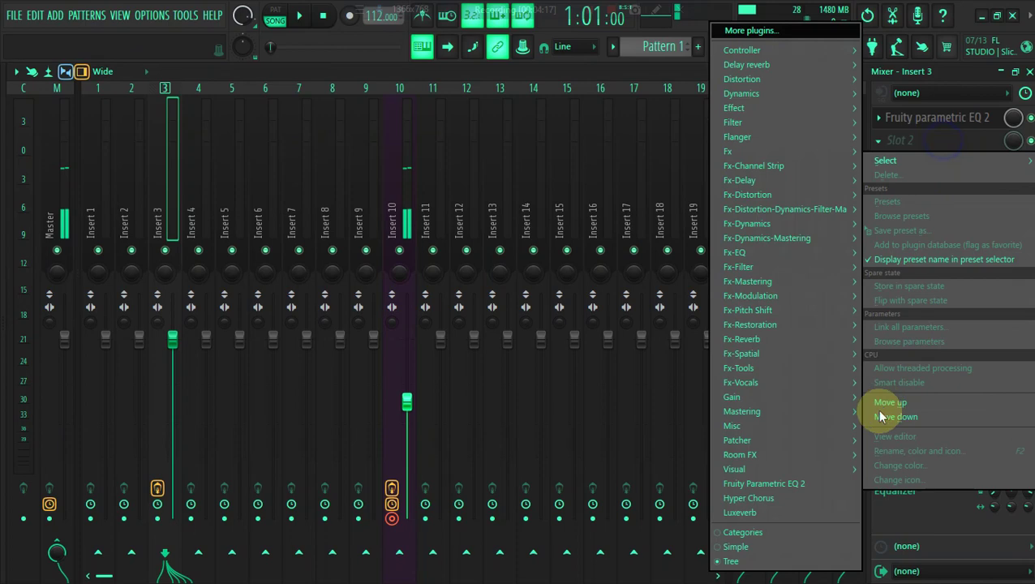
left_click(771, 497)
left_click(925, 162)
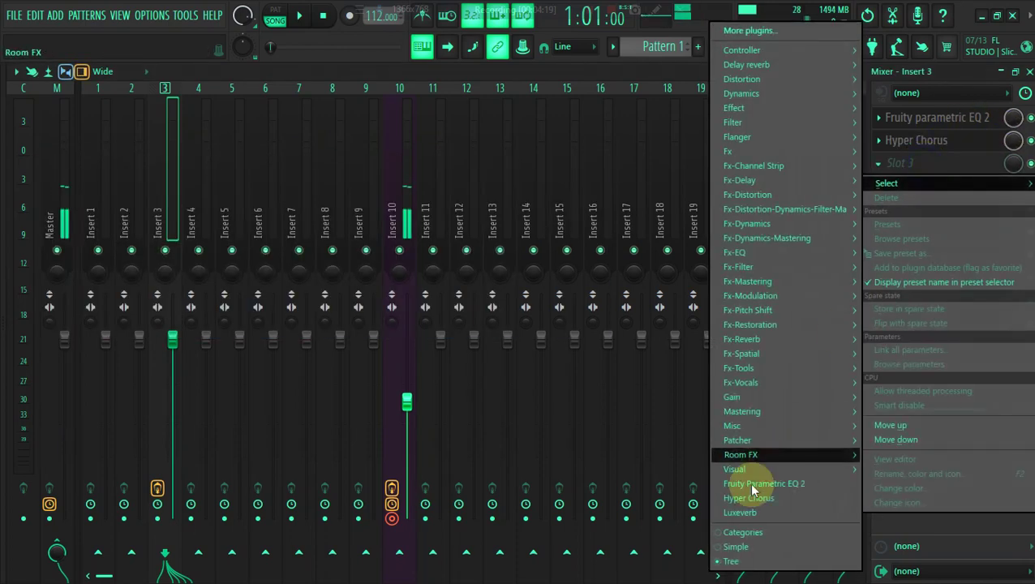
left_click(741, 514)
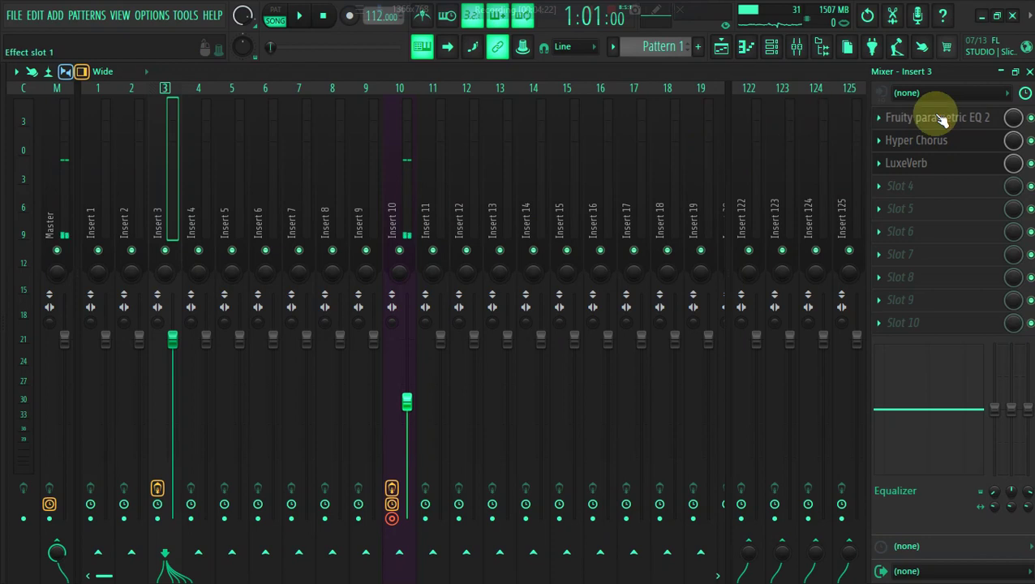
Cut the lows with an EQ shelf near 131 Hz and lower the Hyper Chorus mix to 72%
left_click(941, 120)
left_click_drag(85, 270, 124, 361)
left_click_drag(1013, 141, 1013, 154)
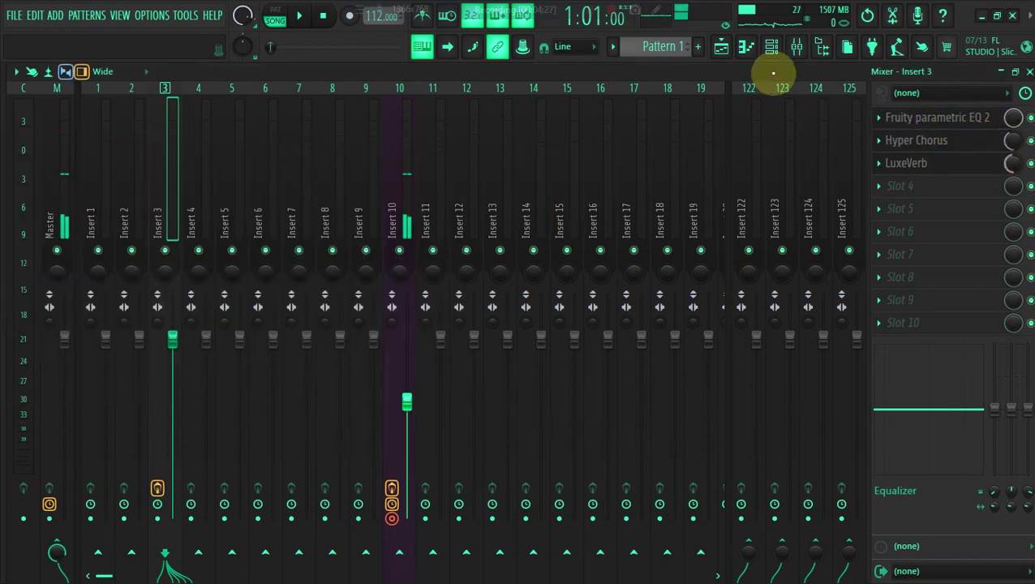
left_click(772, 46)
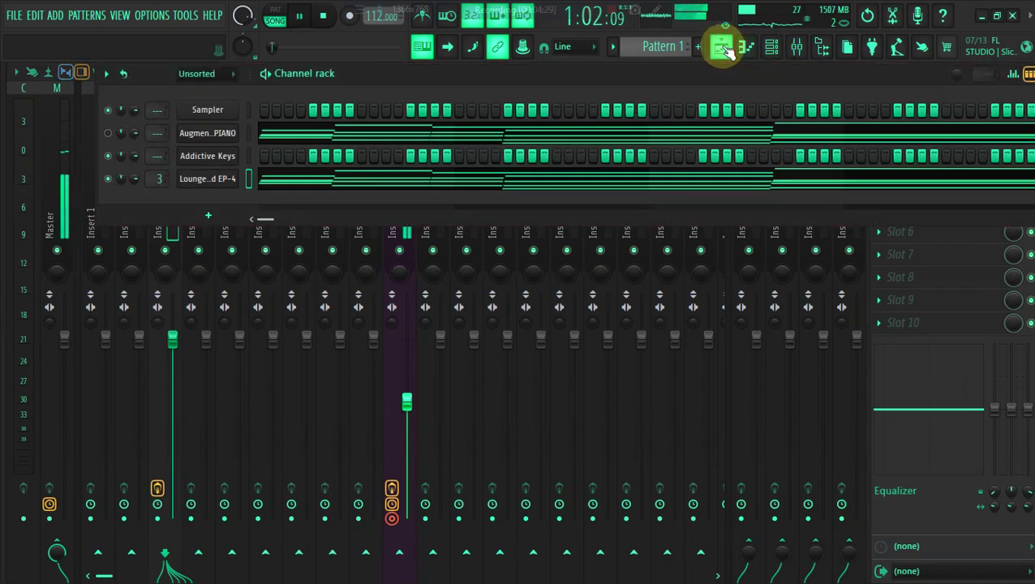
Paint Pattern 1 onto Track 3 in the Playlist
left_click(724, 48)
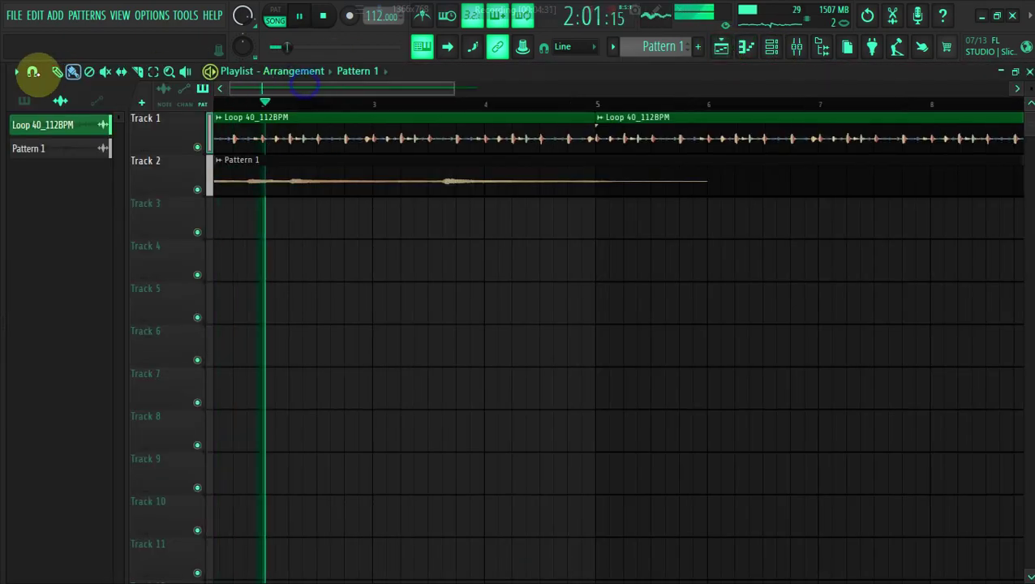
left_click(24, 100)
key("space")
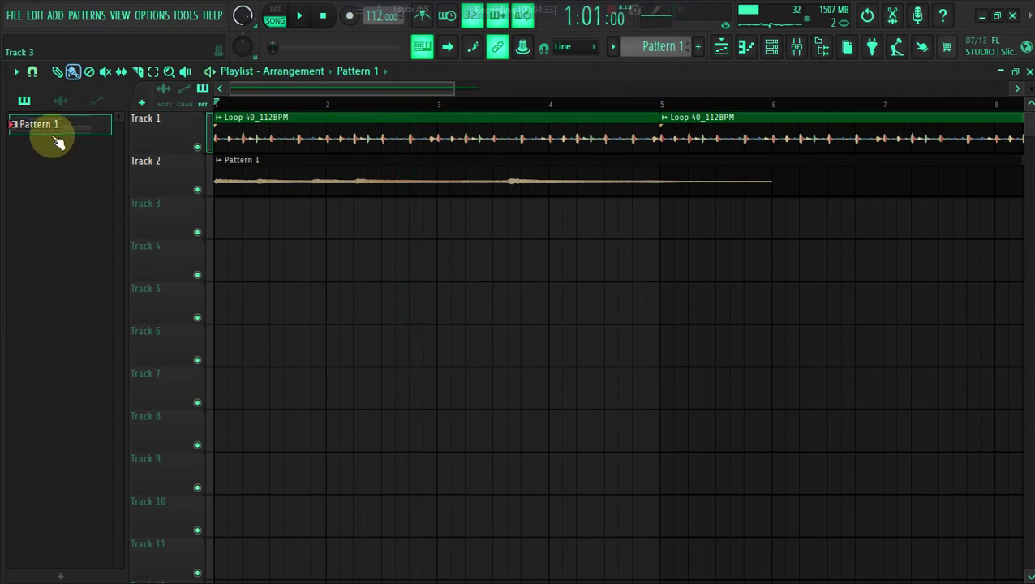
left_click(229, 228)
key("space")
Slice all clips at bar 5, erase everything after it, and mute Track 2
left_click(137, 71)
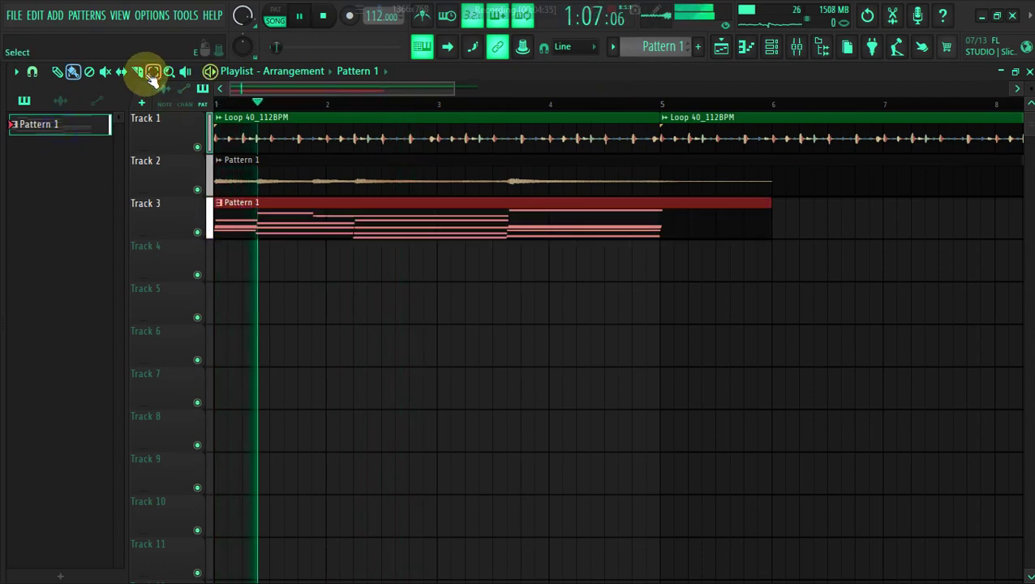
mouse_move(663, 244)
left_mouse_down()
mouse_move(663, 174)
mouse_move(701, 256)
mouse_move(716, 115)
left_mouse_up()
left_click(73, 72)
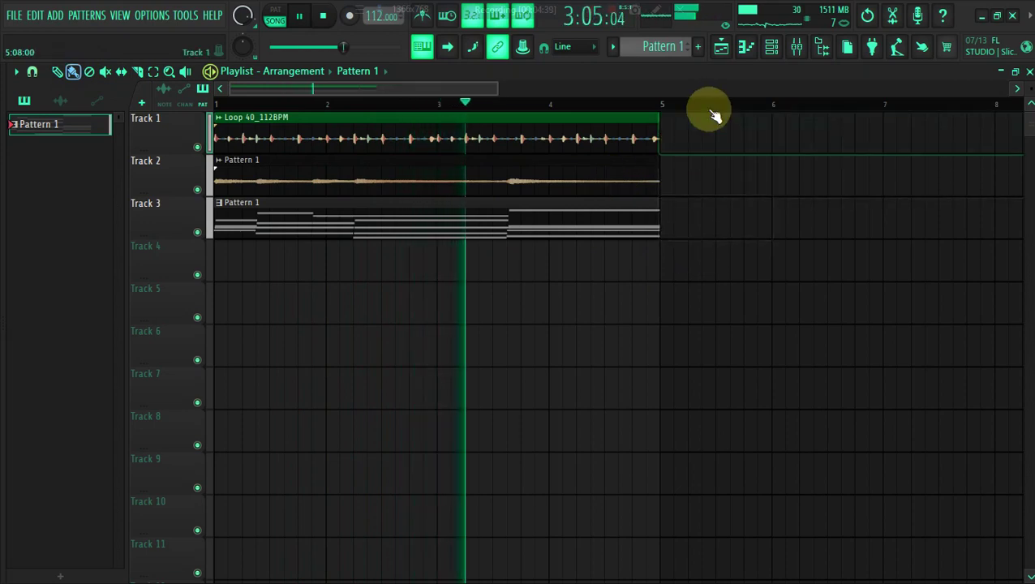
left_click_drag(503, 89, 400, 85)
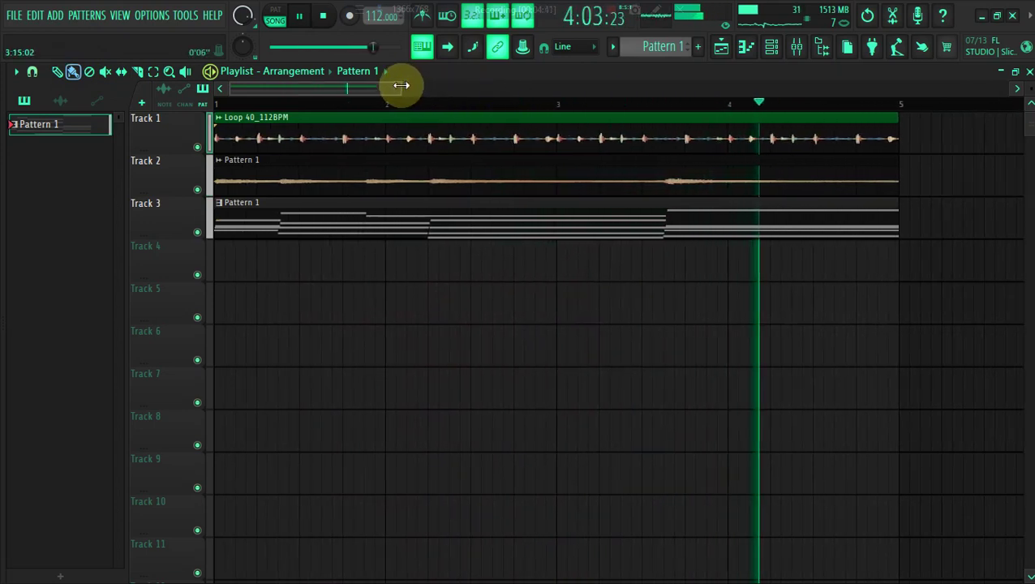
left_click(198, 190)
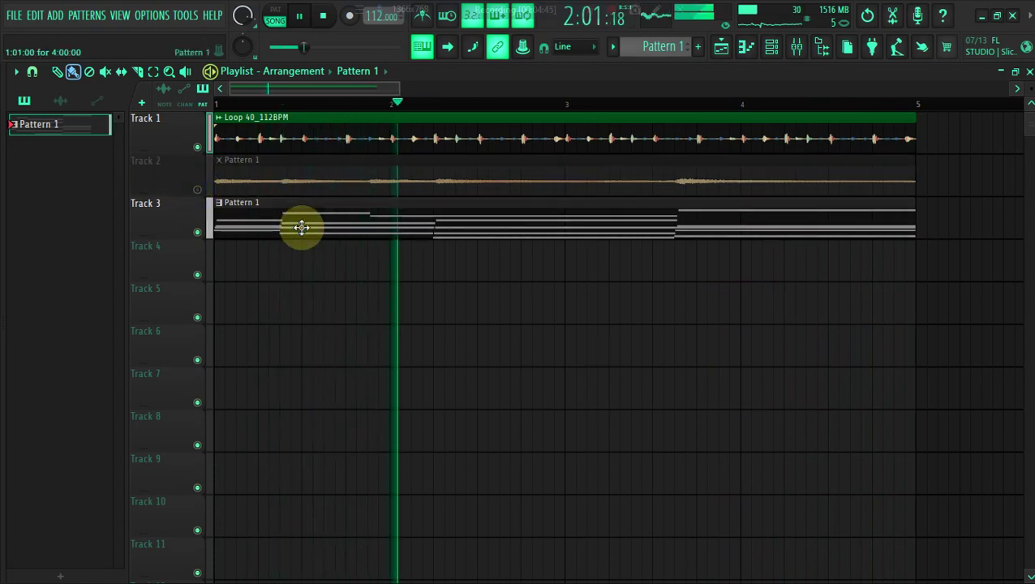
key("space")
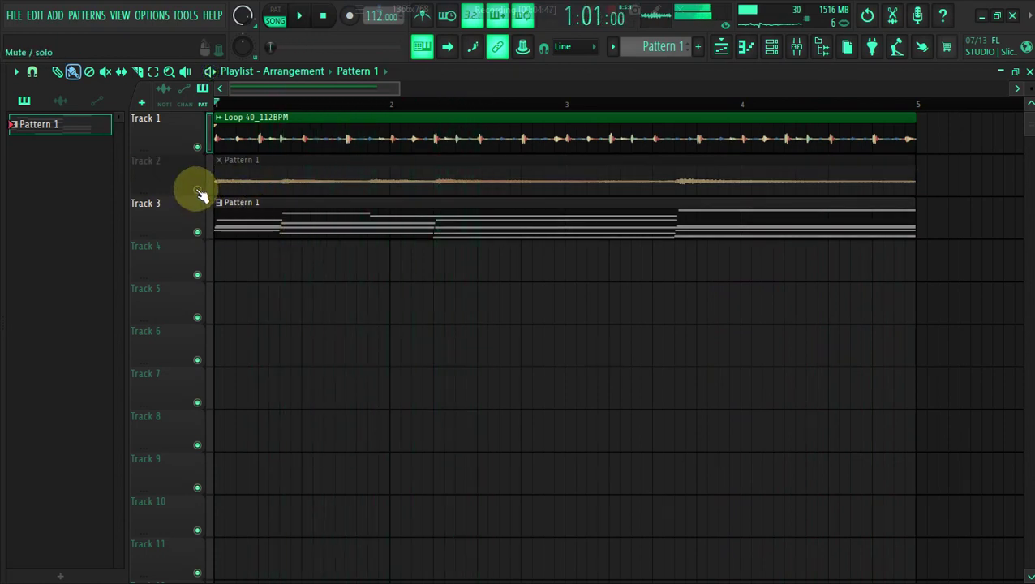
Solo Track 2 and open the Pattern 1 audio clip's mixer track
right_click(197, 190)
double_click(286, 187)
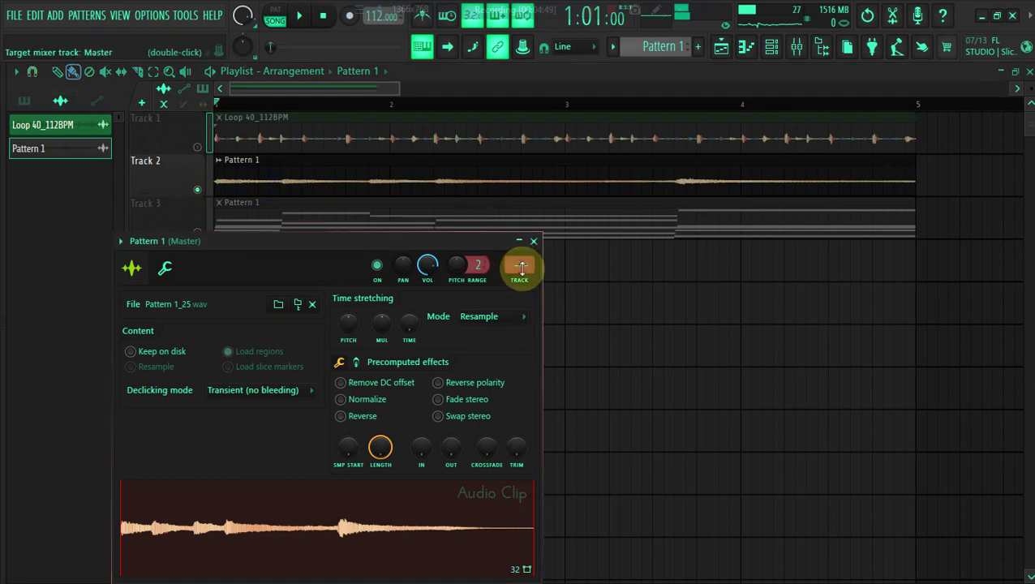
left_click(520, 280)
Load Unison Zen Master into mixer slot 1 and RC-20 Retro Color into slot 2
left_click(923, 122)
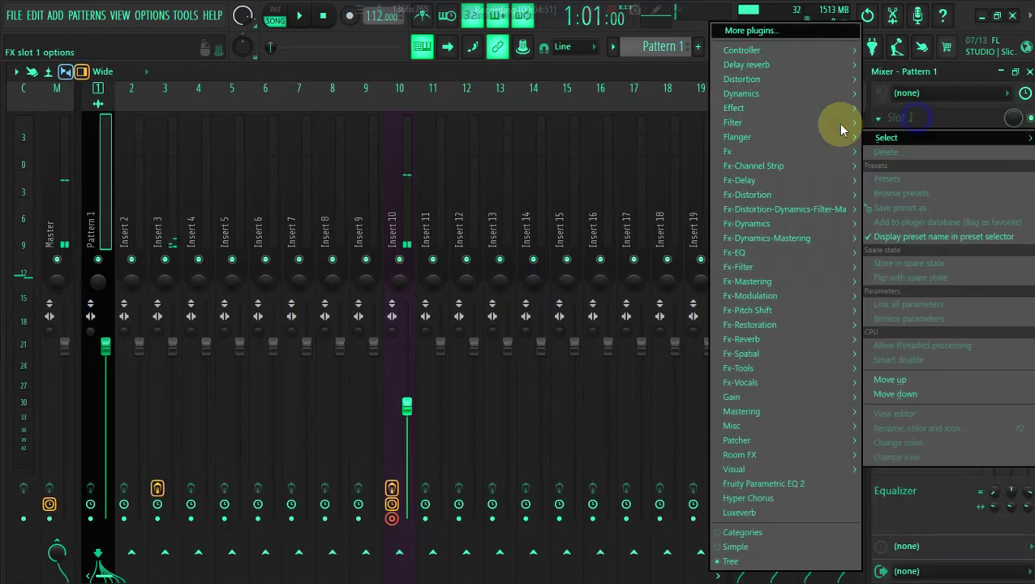
mouse_move(739, 109)
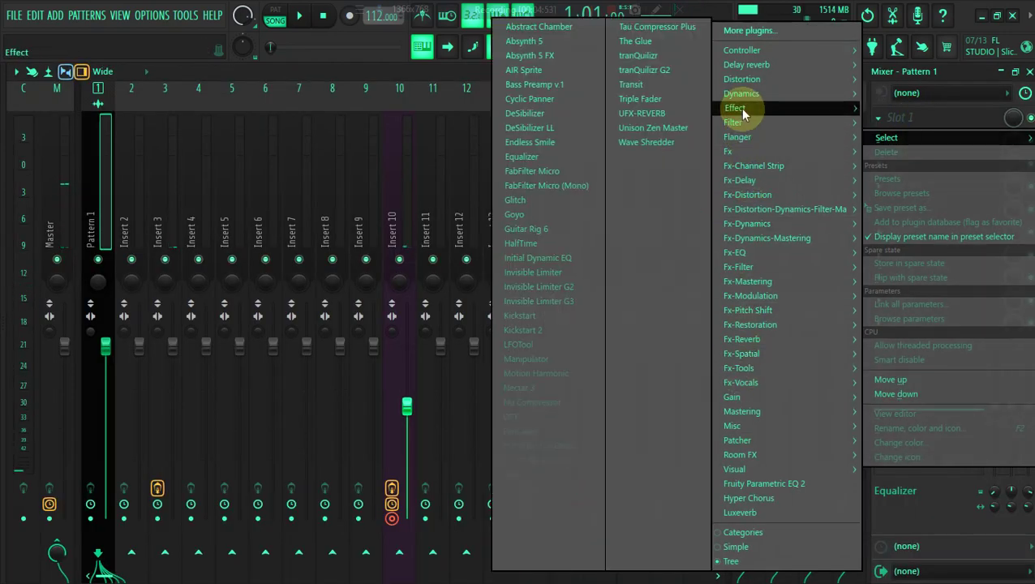
left_click(661, 125)
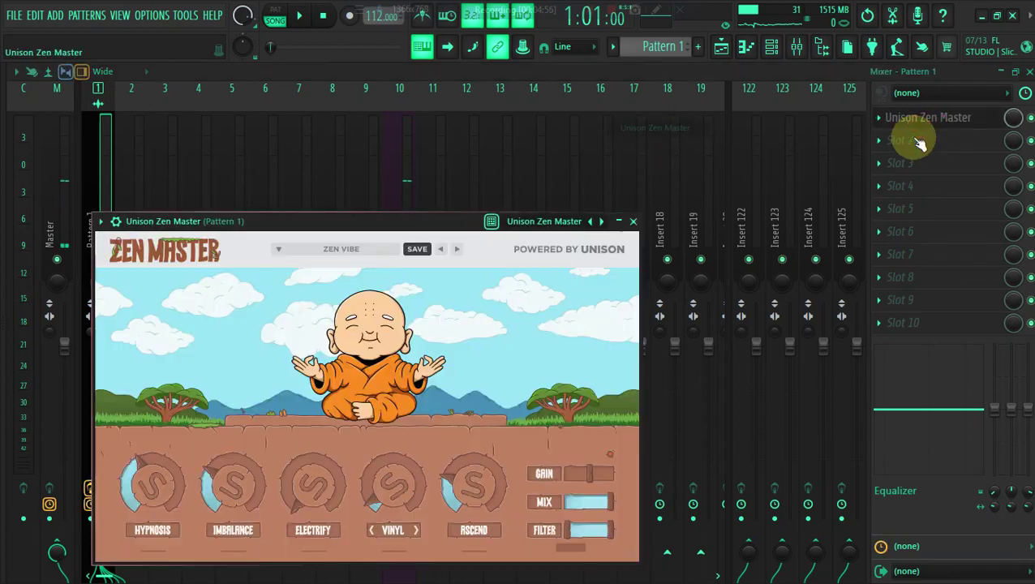
left_click(916, 142)
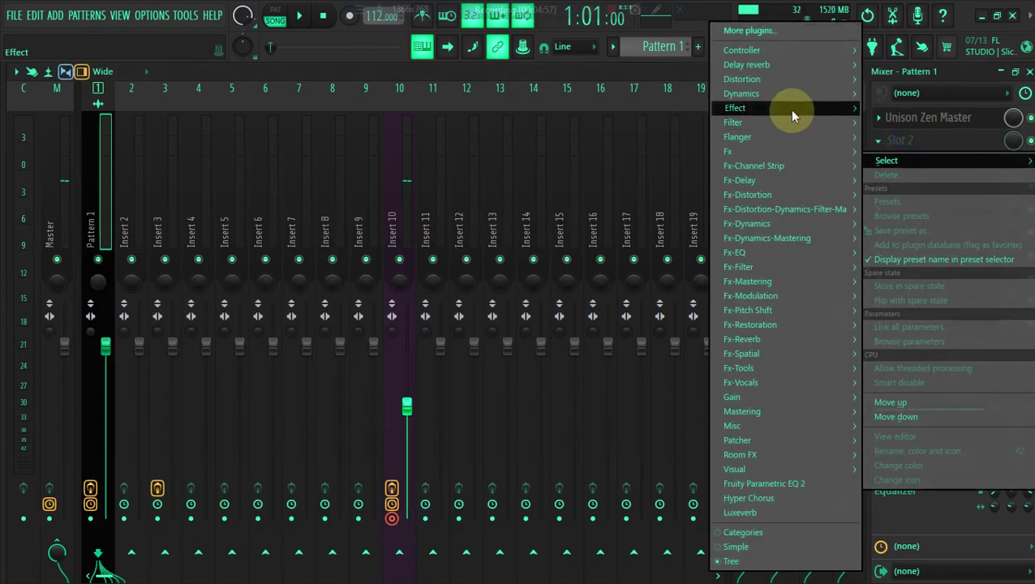
mouse_move(792, 112)
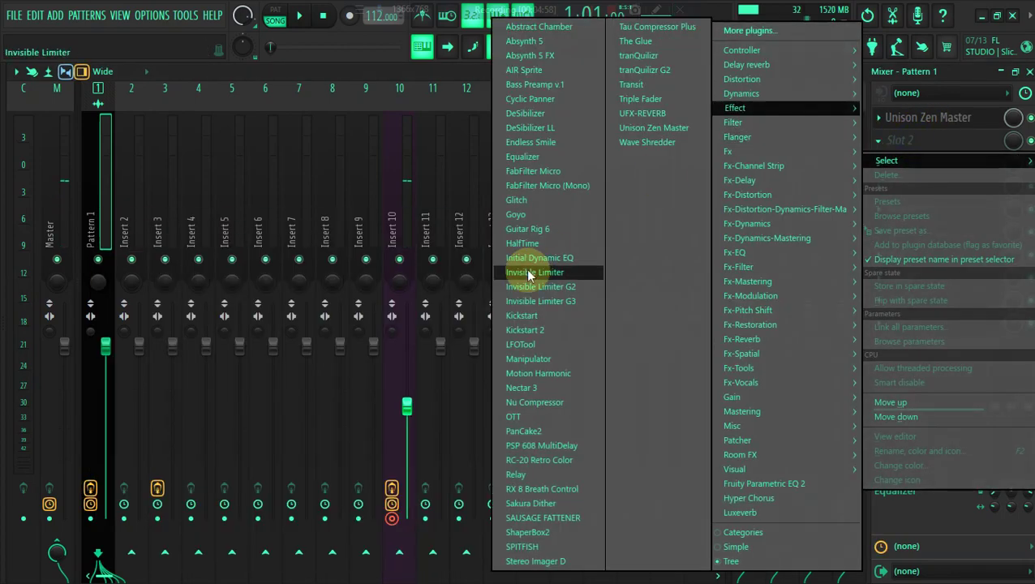
left_click(535, 461)
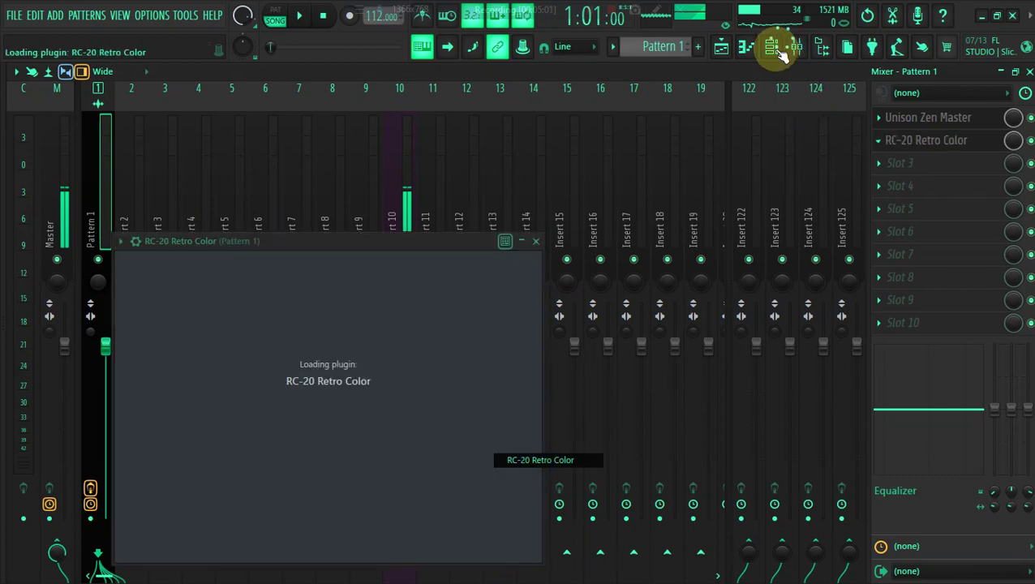
Delete the extra piano channel from the Channel rack and play the song
left_click(773, 47)
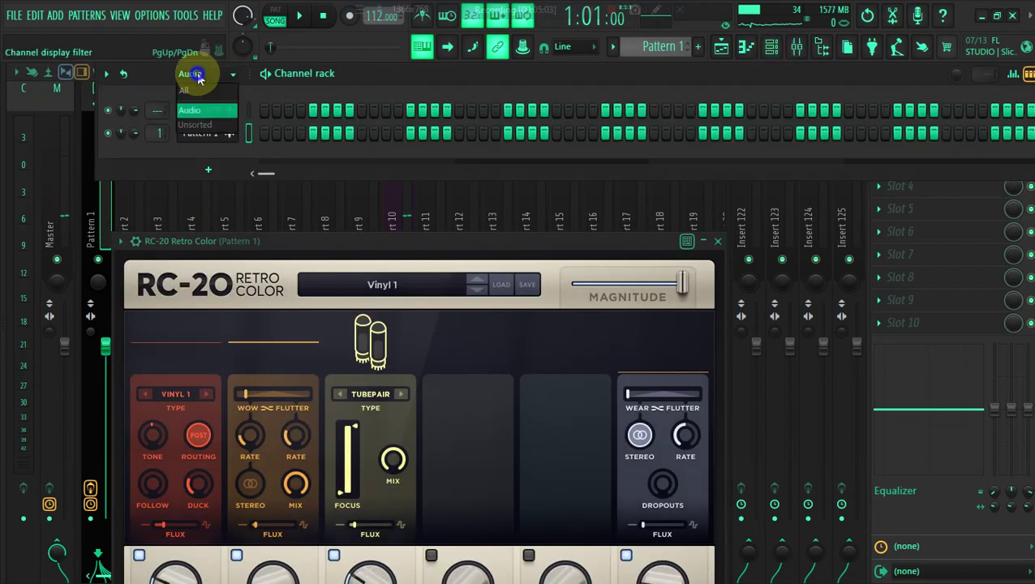
left_click(196, 125)
right_click(234, 131)
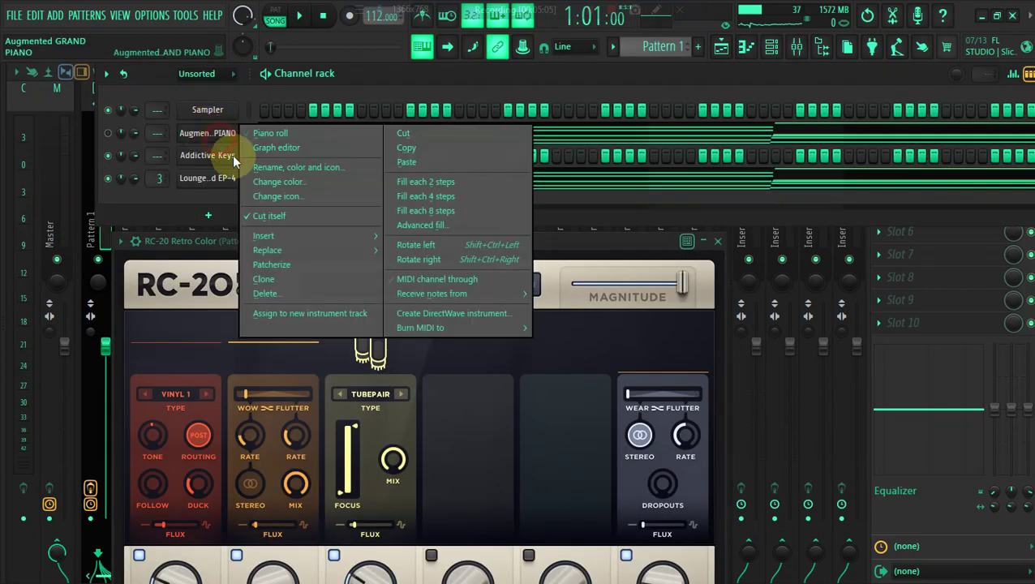
left_click(295, 292)
left_click(572, 347)
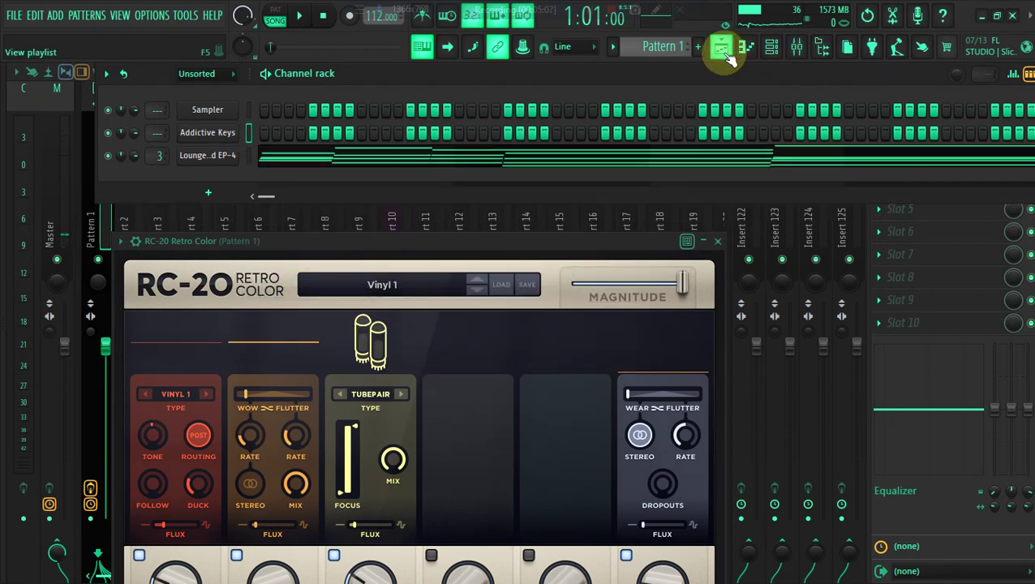
left_click(721, 47)
key("space")
Audition a couple of Unison Zen Master presets on the Pattern 1 track
left_click(793, 49)
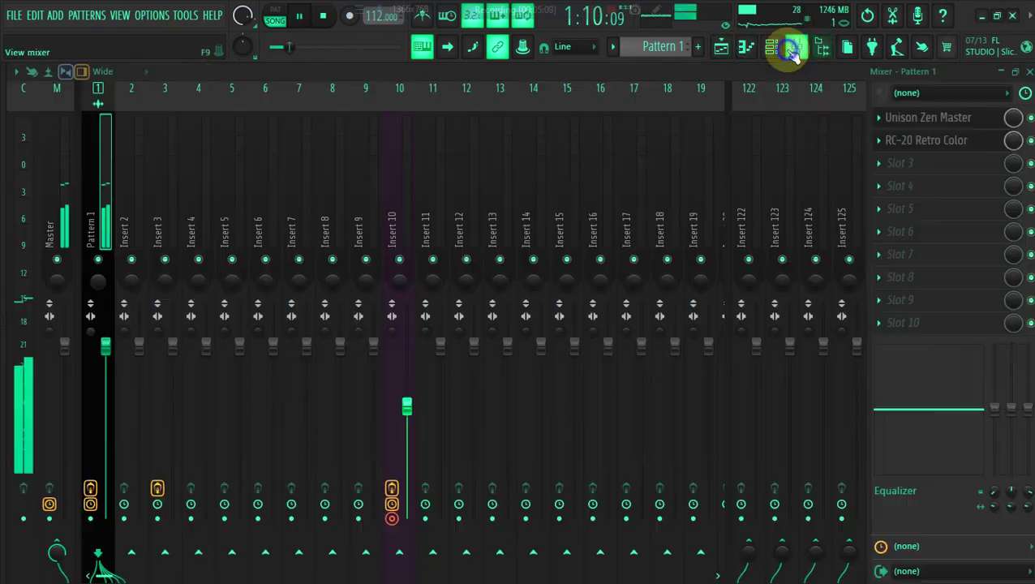
left_click(929, 128)
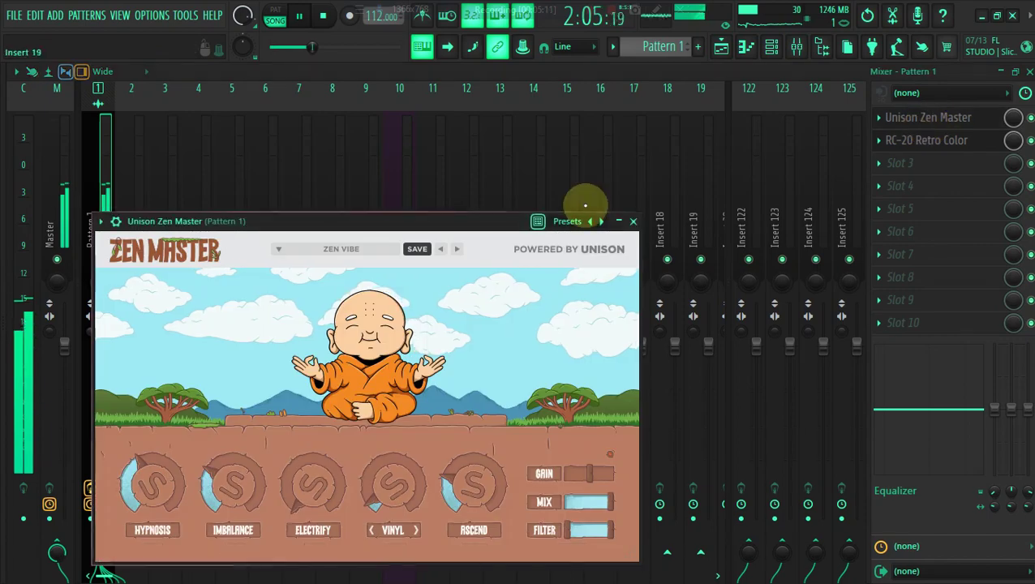
left_click(459, 250)
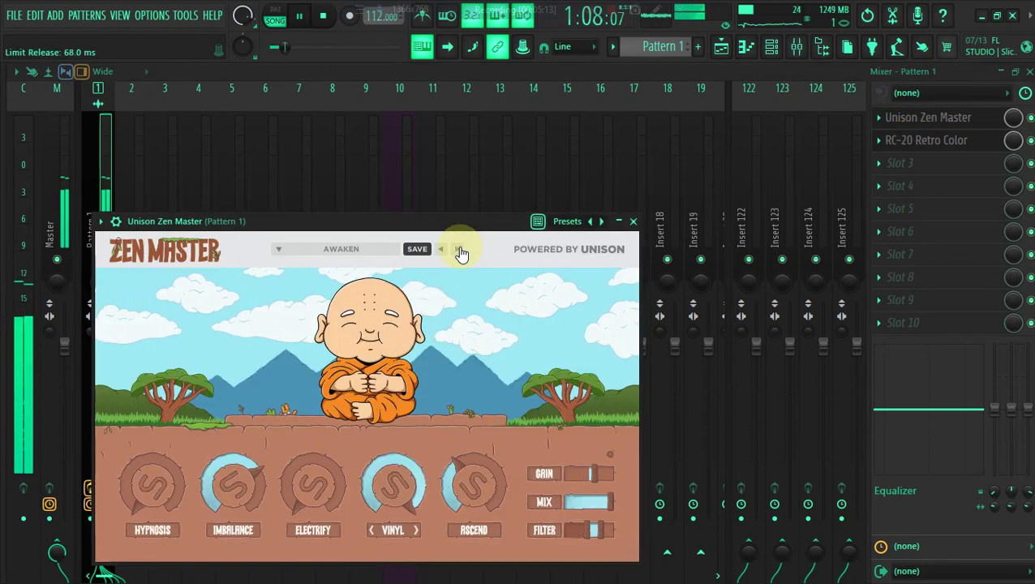
left_click(442, 250)
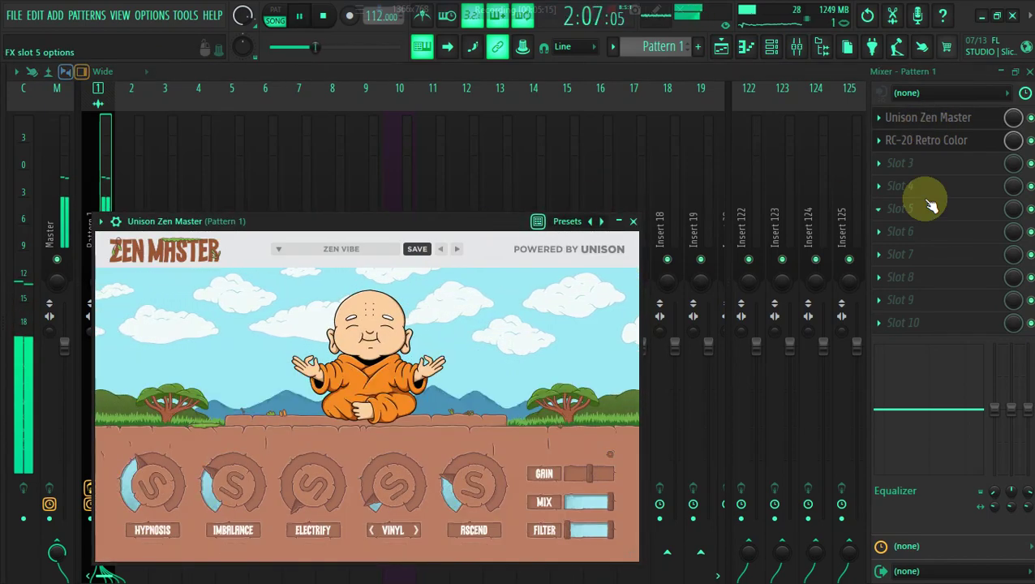
Try RC-20 presets Sampler 12-bit, 808 Crush, 808 Dirt Punch and Crushed Guitar Fuzz
left_click(958, 141)
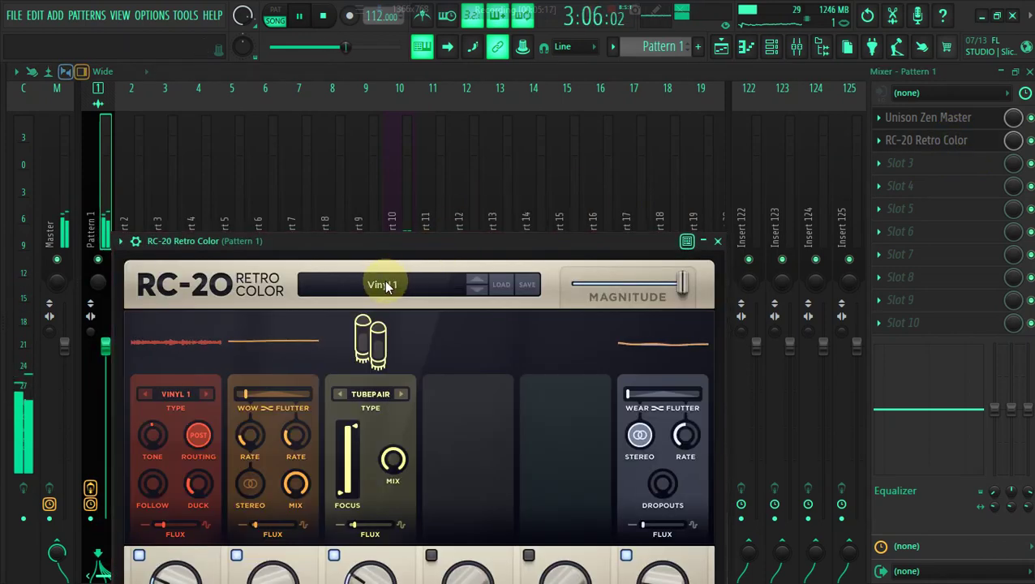
left_click(381, 282)
left_click(346, 346)
left_click_drag(372, 245, 412, 117)
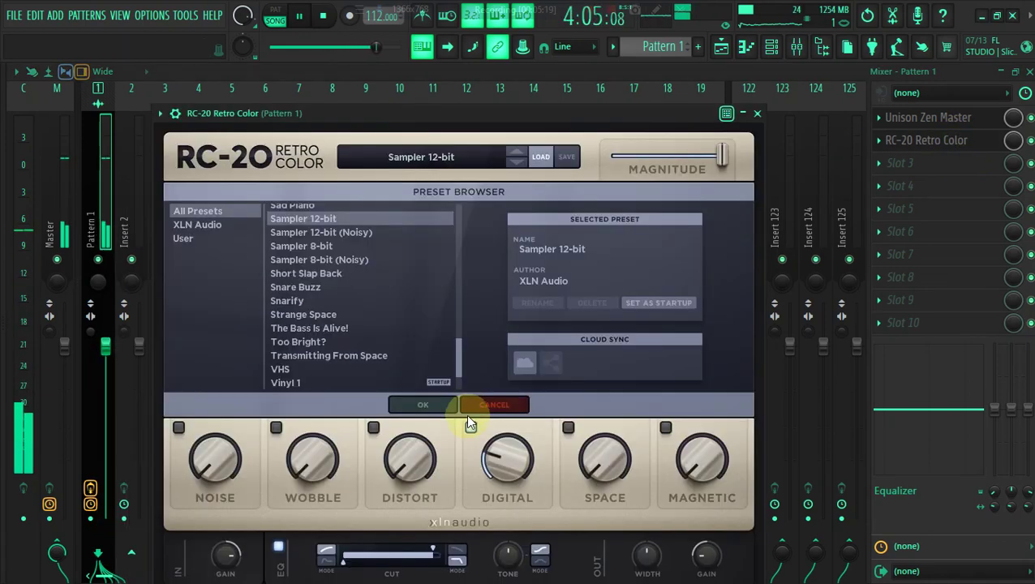
left_click_drag(460, 366, 486, 139)
left_click(384, 227)
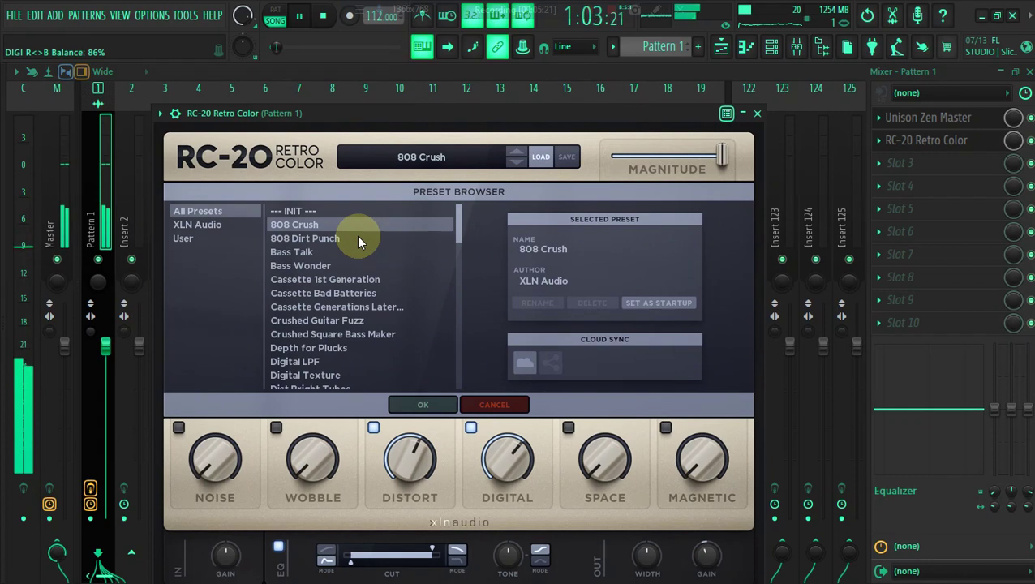
left_click(359, 240)
left_click(357, 323)
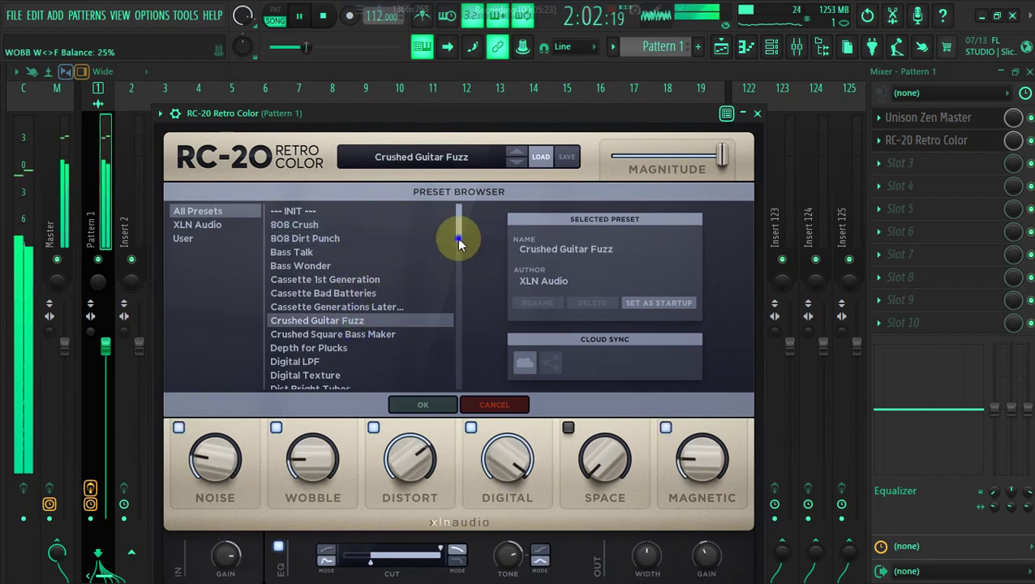
Try Flux Chorus, Flutter Vibe and Lush & Crunch Guitar presets, settling on Meaty Vocals
left_click_drag(460, 242, 459, 287)
left_click(404, 293)
left_click(349, 280)
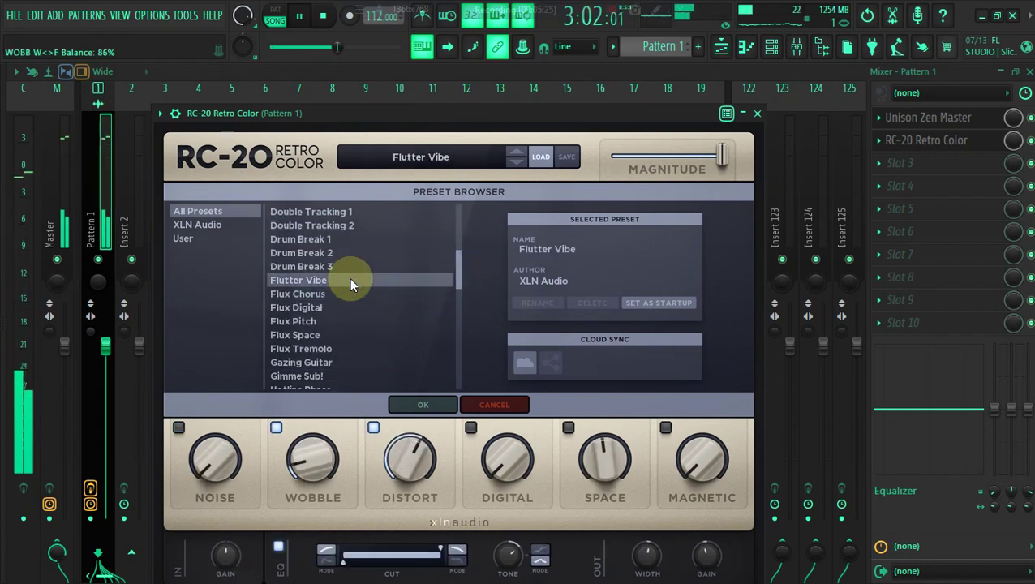
left_click_drag(456, 272, 464, 295)
left_click(381, 294)
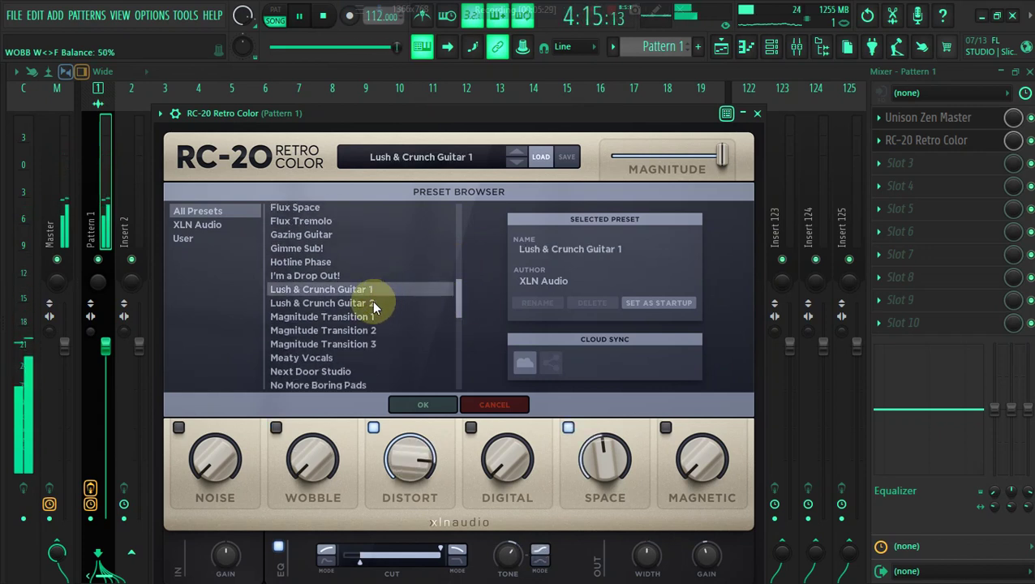
left_click(373, 303)
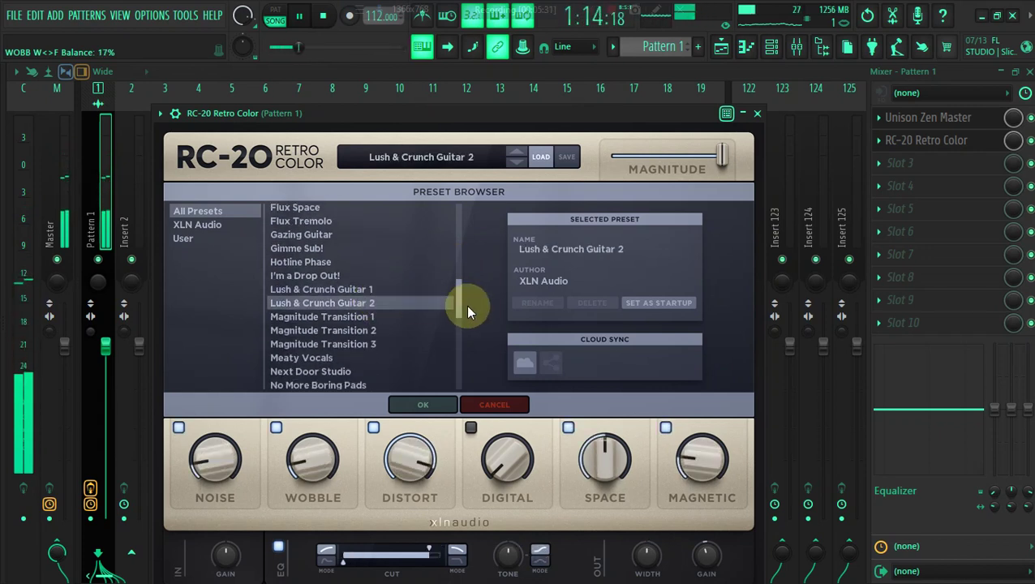
left_click_drag(457, 302, 459, 312)
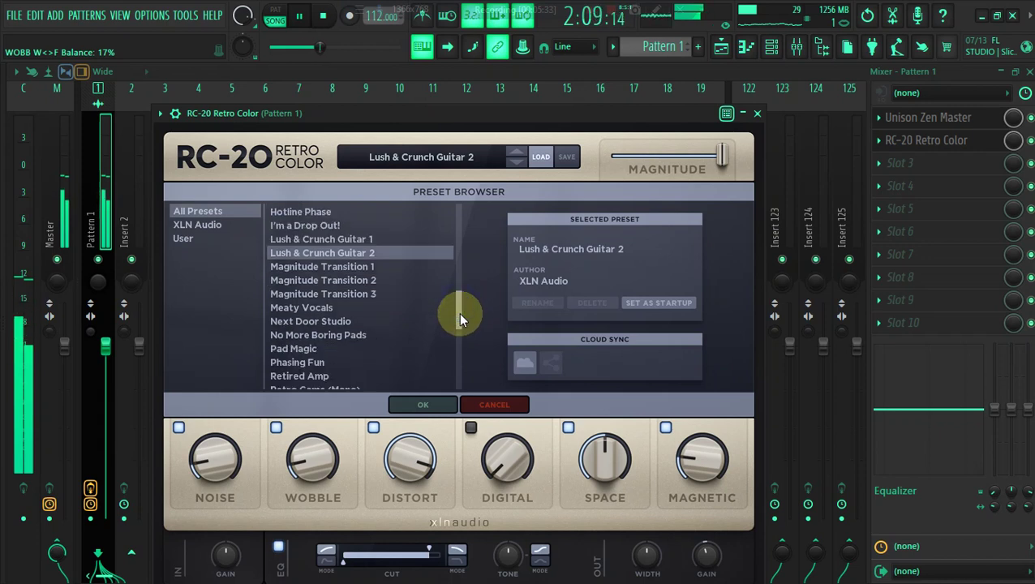
left_click(346, 310)
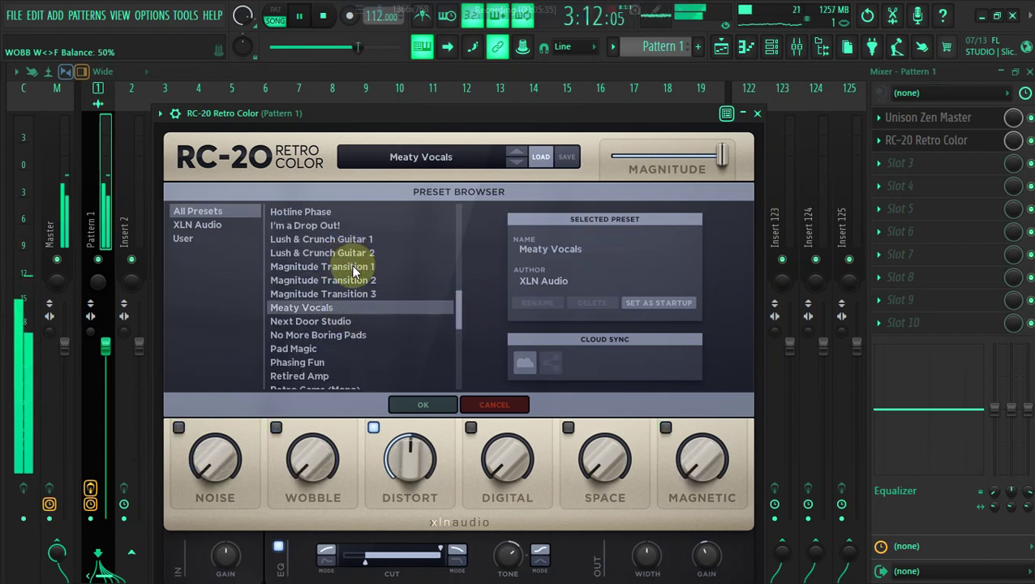
left_click(915, 163)
Add Fruity Parametric EQ 2 in slot 3 and turn band 1 into a low cut near 383 Hz
left_click(777, 483)
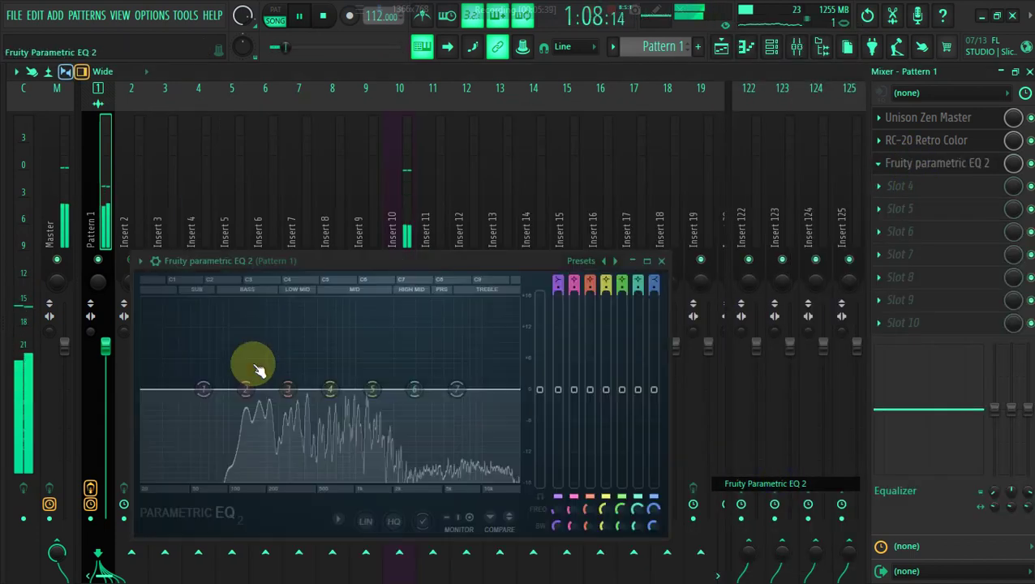
left_click_drag(203, 388, 302, 478)
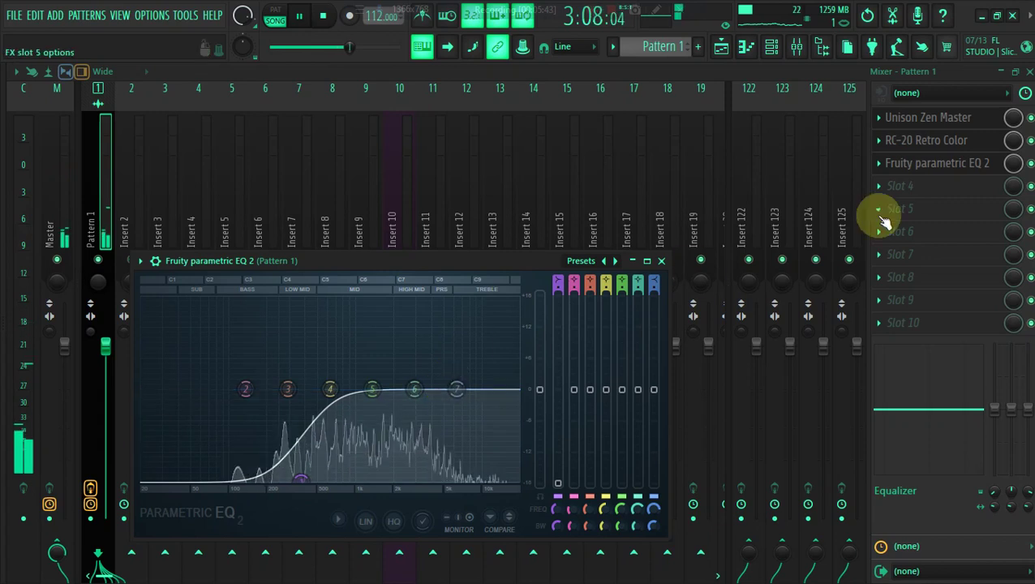
key("Escape")
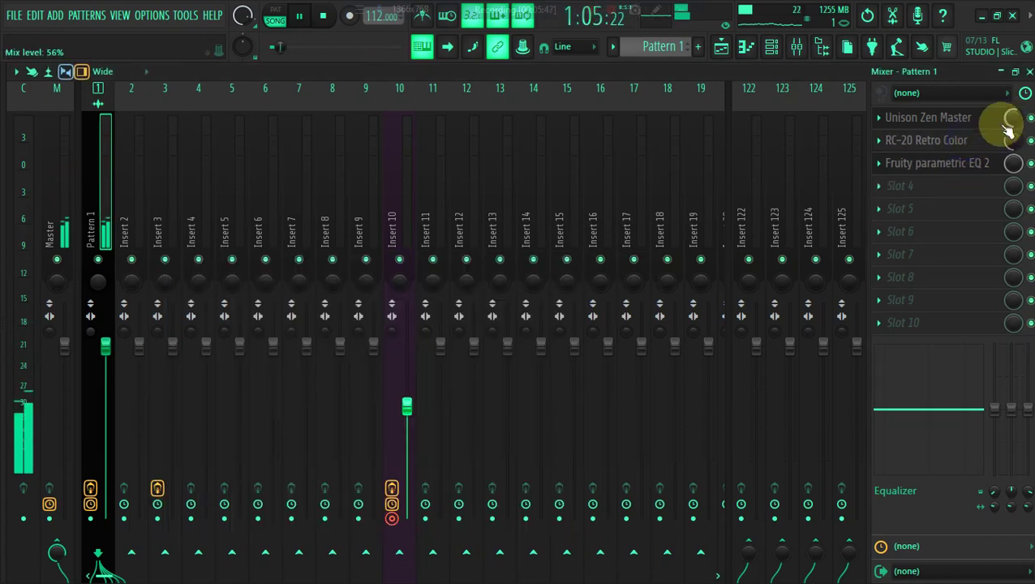
Unmute all Playlist tracks and start song playback
left_click(772, 46)
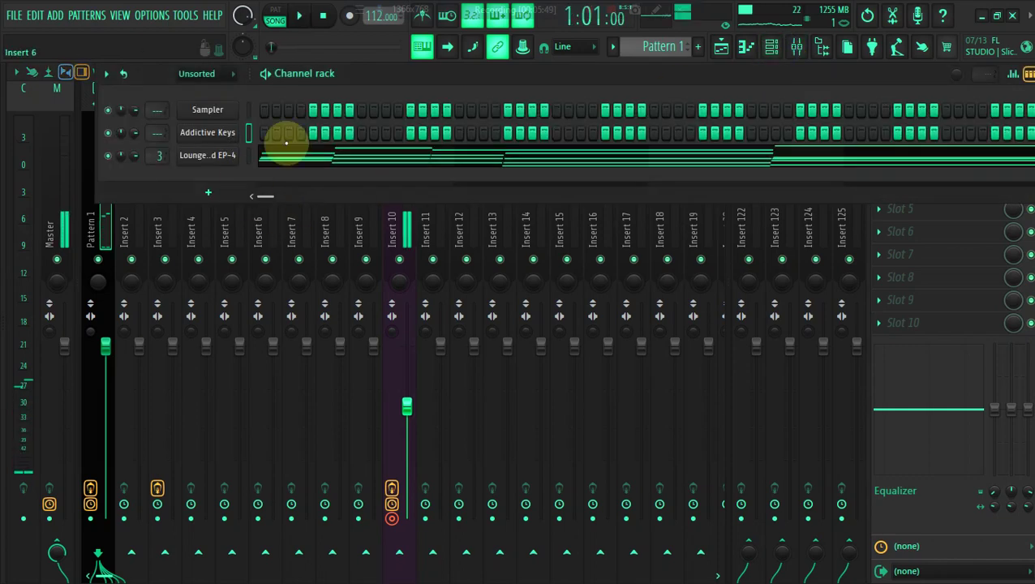
left_click(722, 49)
left_click(197, 146)
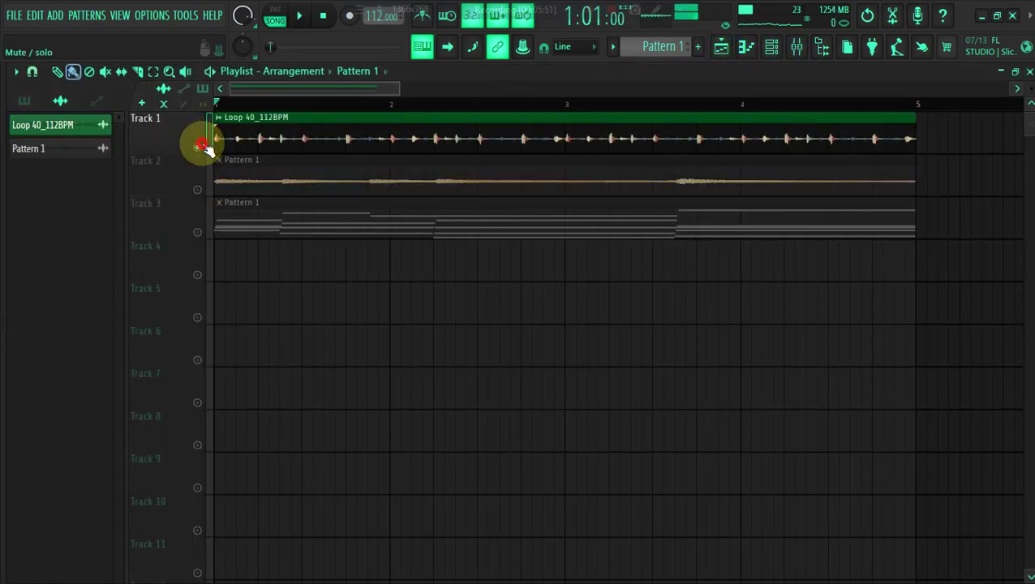
left_click(198, 146)
key("space")
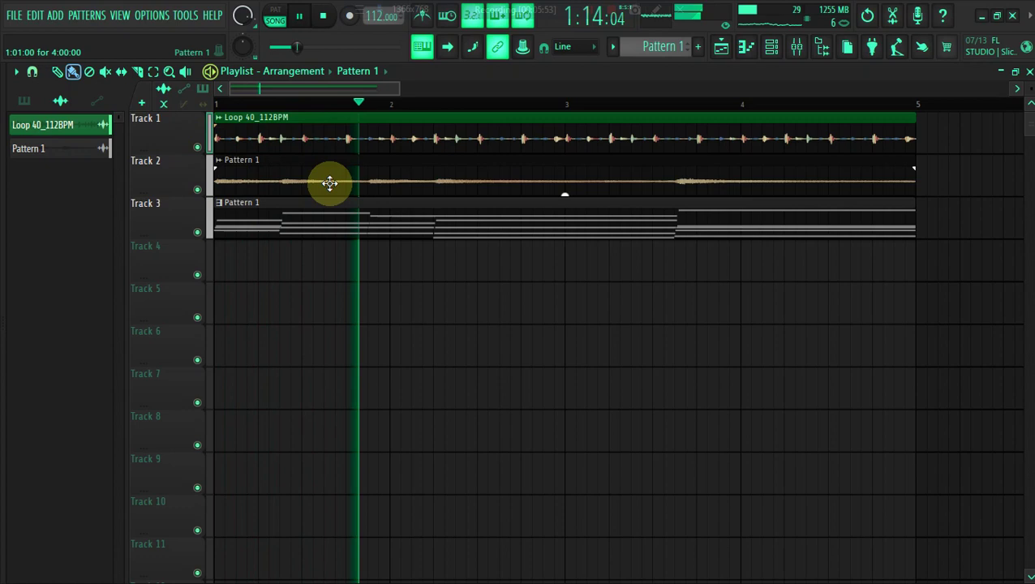
Step Unison Zen Master's presets forward to DROP IN THE OCEAN
left_click(800, 49)
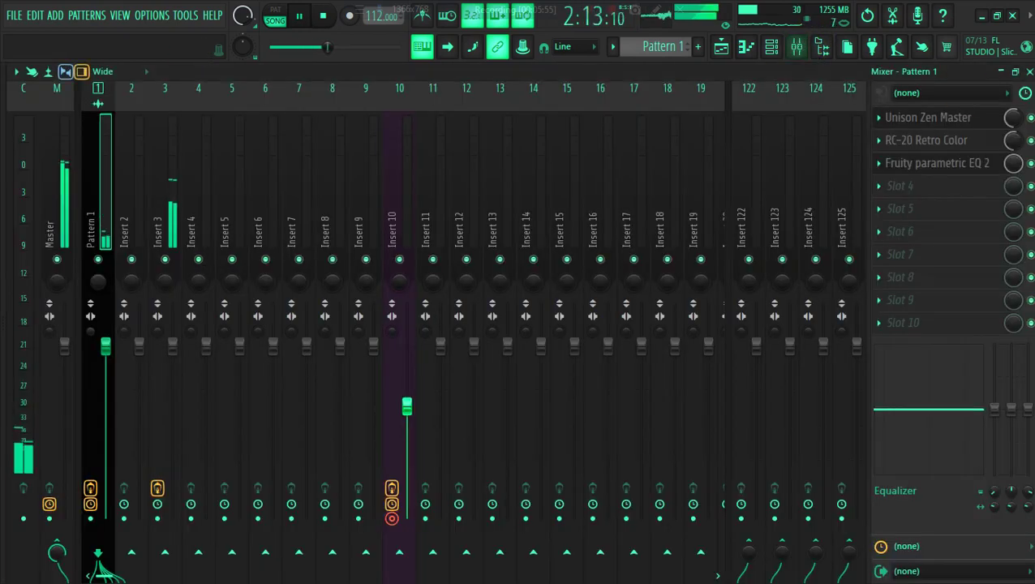
left_click(957, 116)
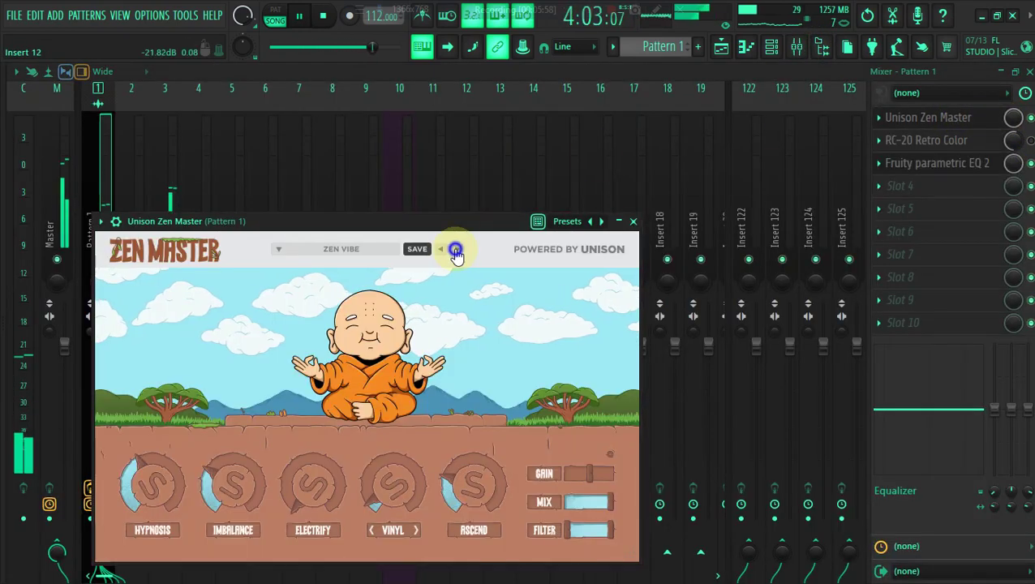
left_click(456, 251)
left_click(456, 250)
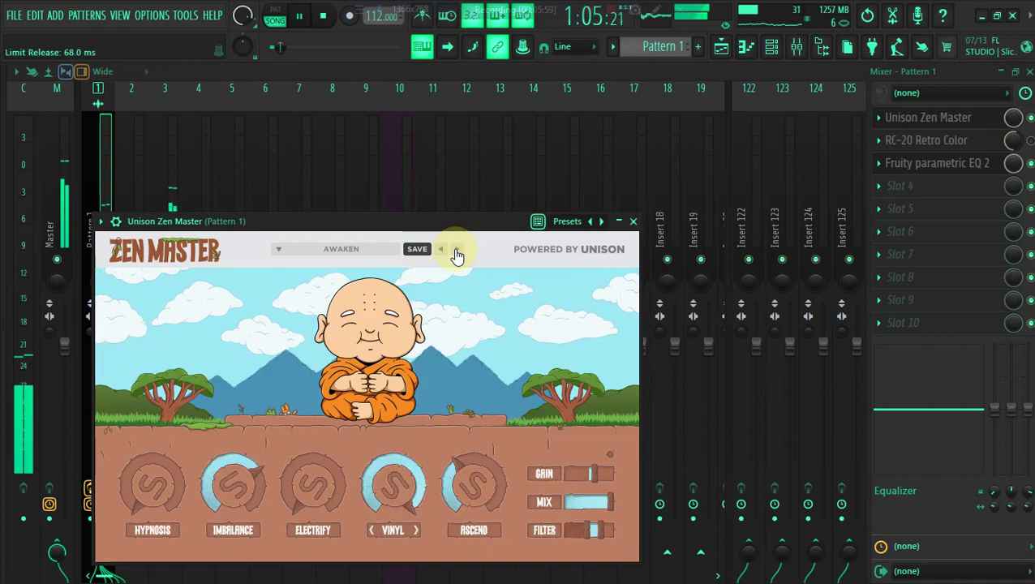
left_click(456, 251)
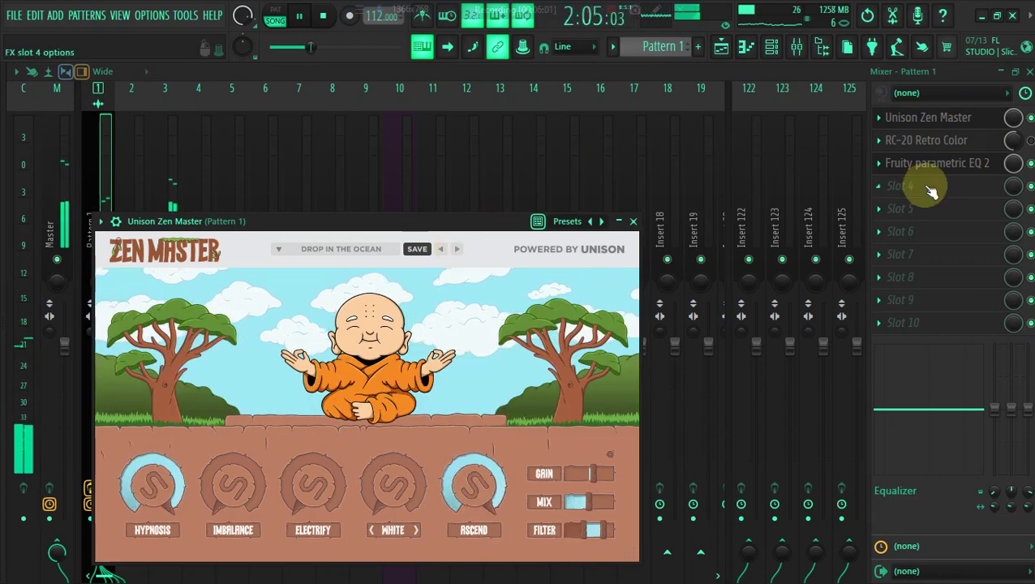
key("Escape")
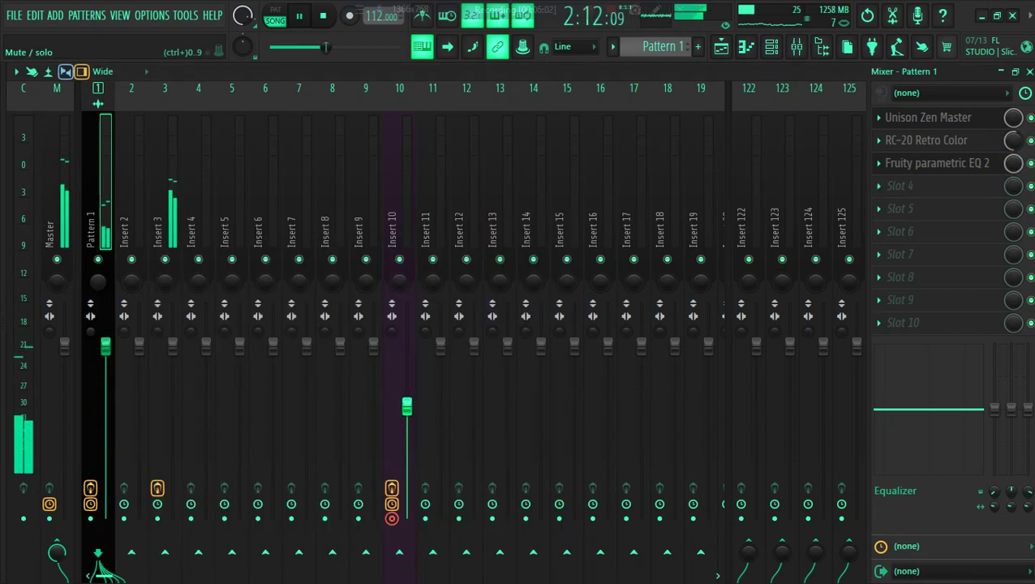
Return to the Playlist arrangement
left_click(772, 47)
left_click(745, 47)
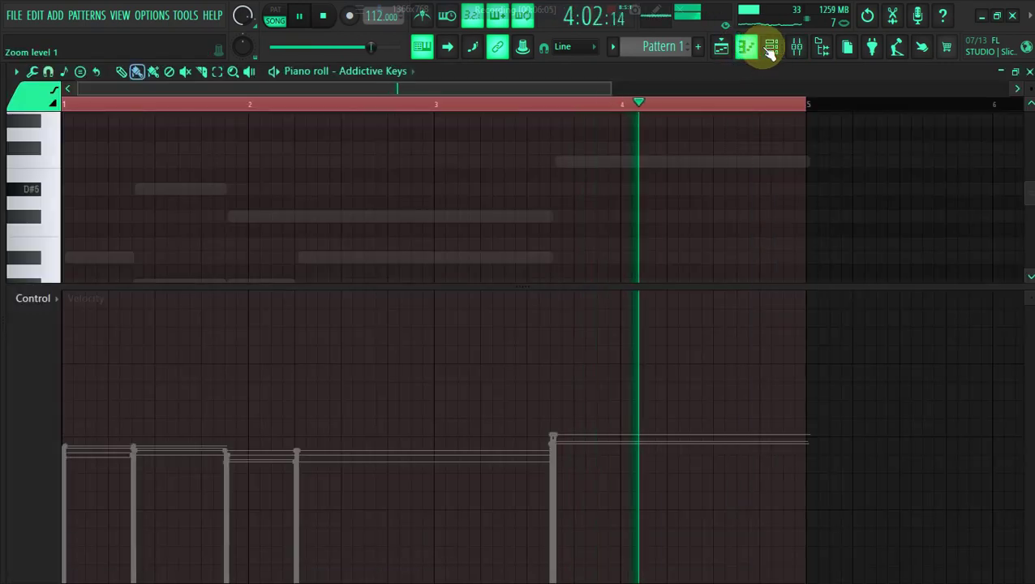
left_click(732, 50)
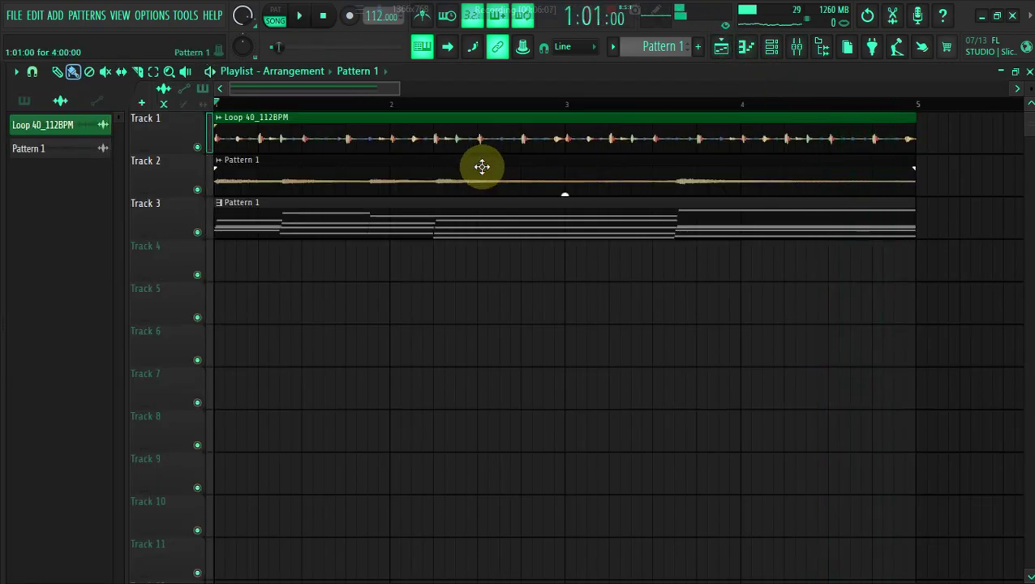
Delete the recorded Pattern 1 audio clip and move the Pattern 1 clip up to Track 2
right_click(88, 164)
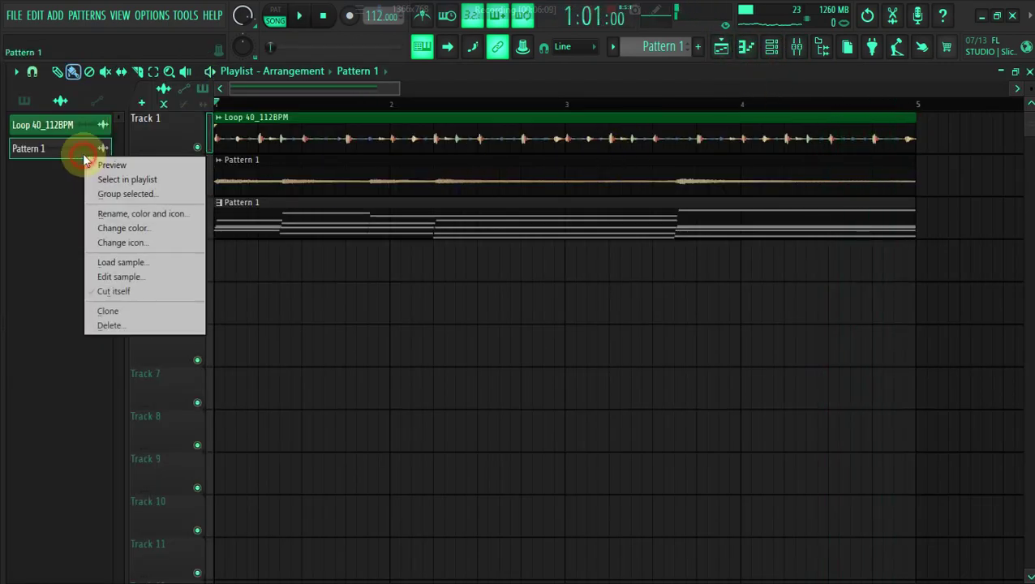
left_click(132, 325)
left_click(576, 353)
left_click_drag(404, 208, 400, 155)
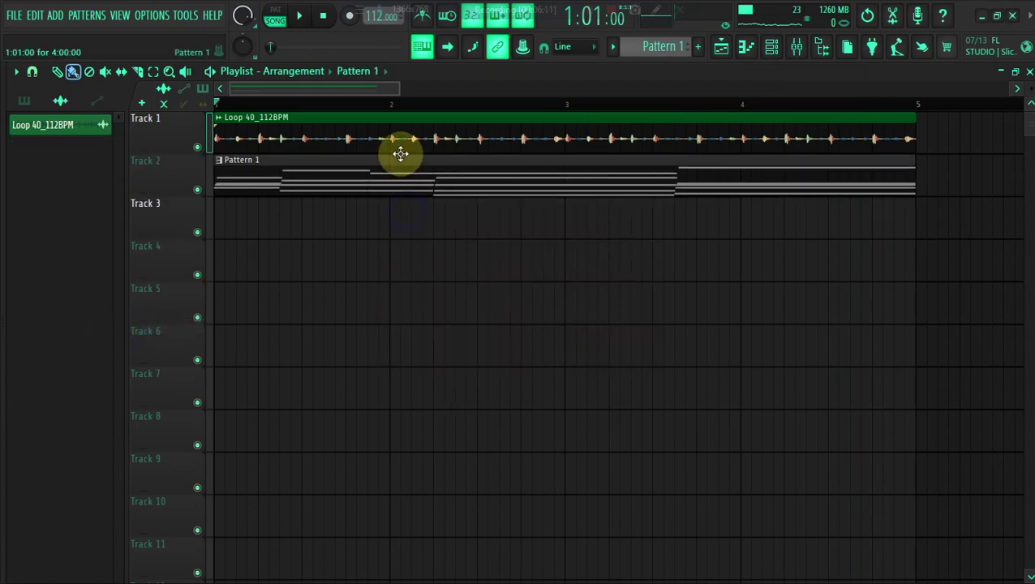
Copy the electric piano channel's chord notes and paste them into Addictive Keys
left_click(774, 47)
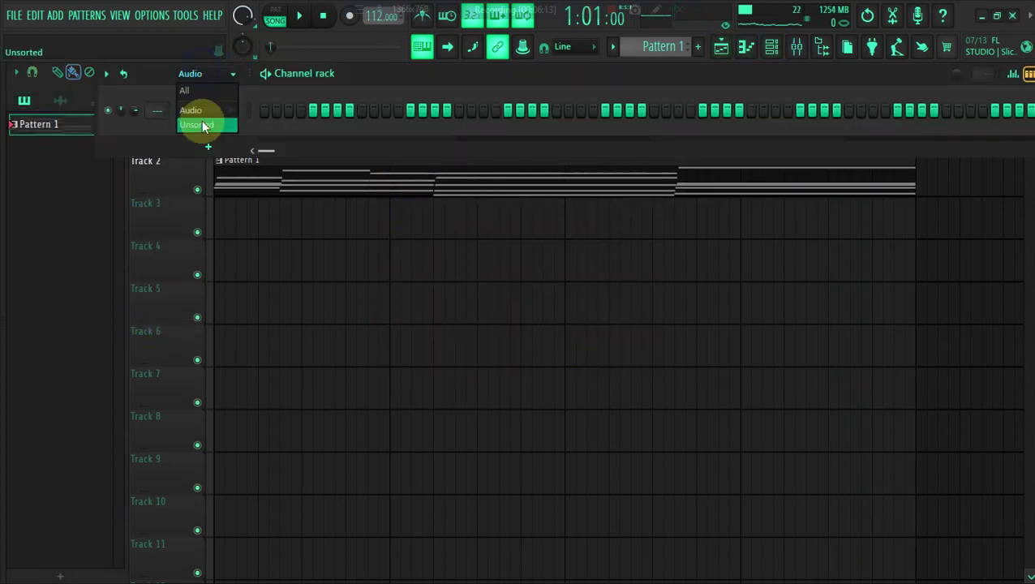
left_click(201, 124)
right_click(220, 156)
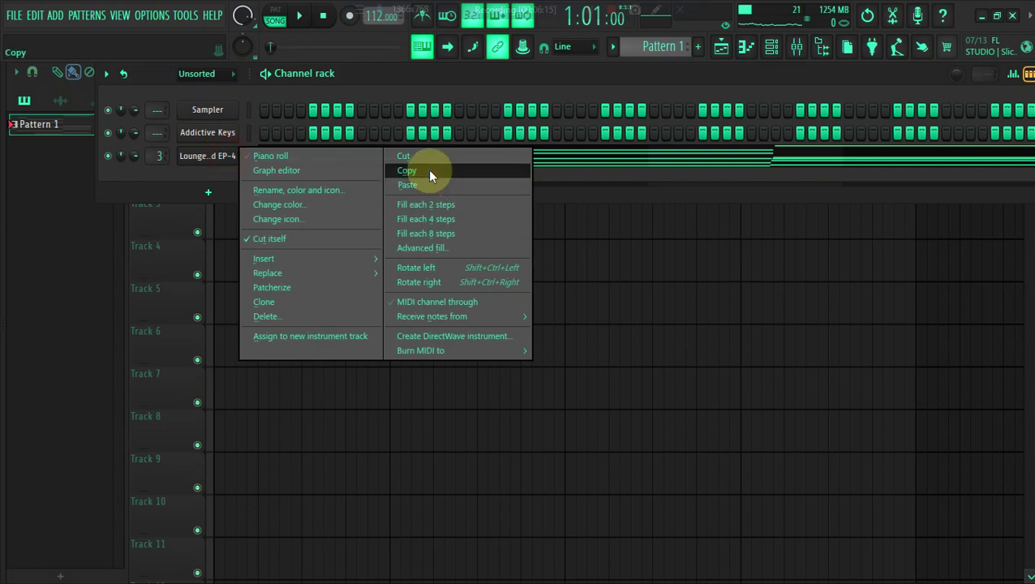
left_click(430, 171)
key("space")
left_click(207, 133)
right_click(209, 133)
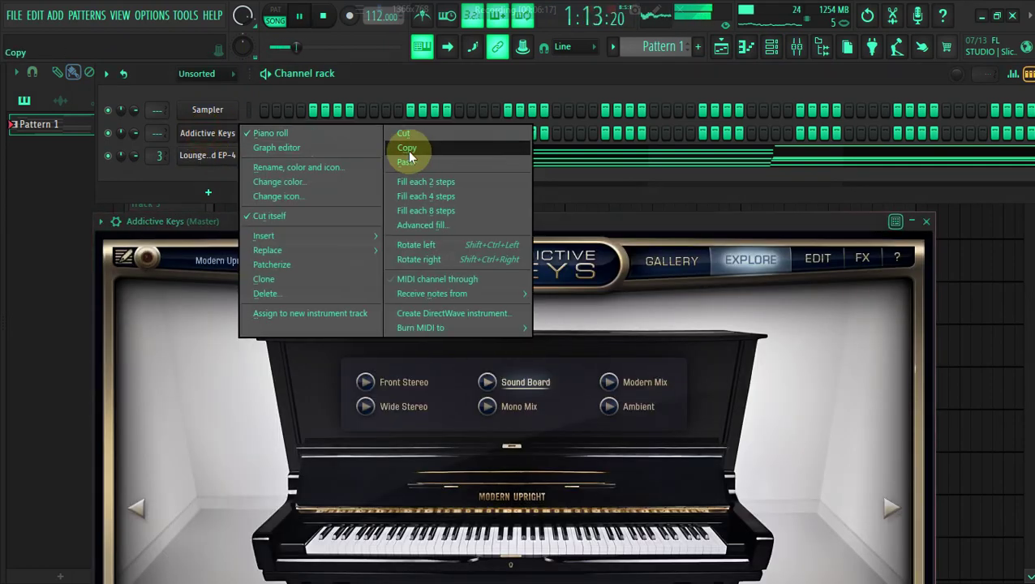
left_click(410, 158)
Open the Lounge Lizard EP-4 piano roll and enlarge the note grid
left_click(337, 153)
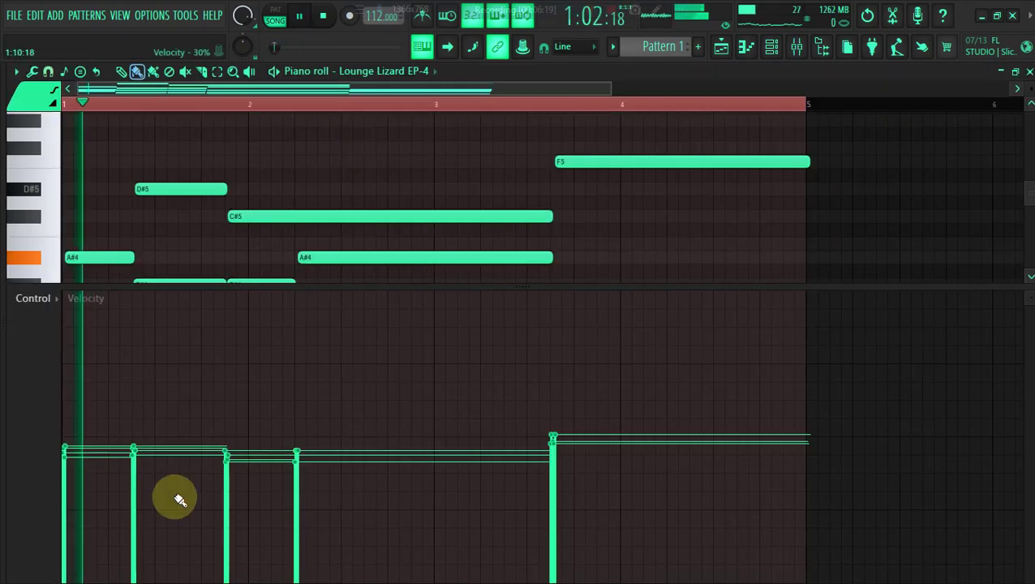
left_click_drag(192, 287, 177, 535)
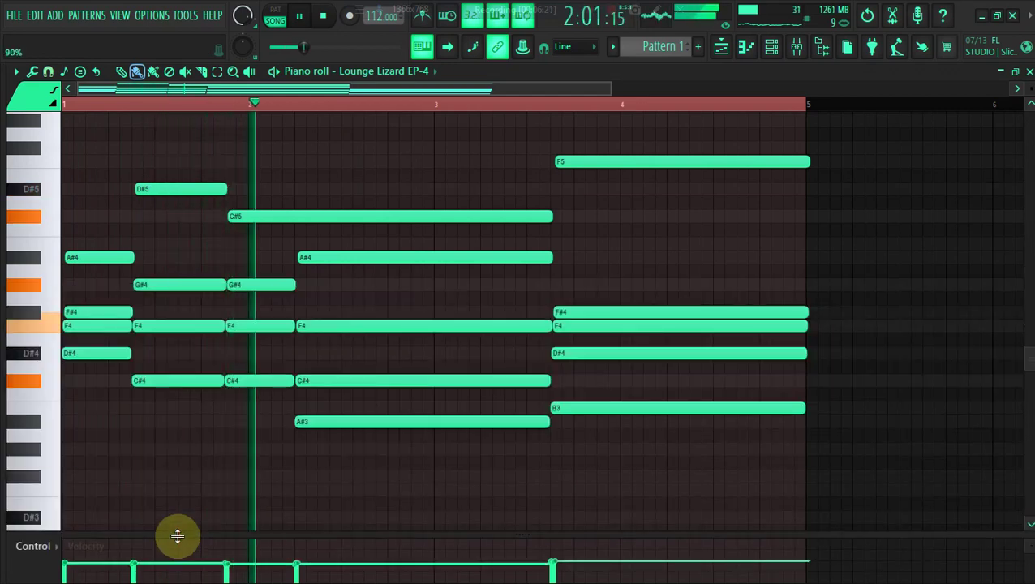
key("space")
scroll(322, 388, "up", 3)
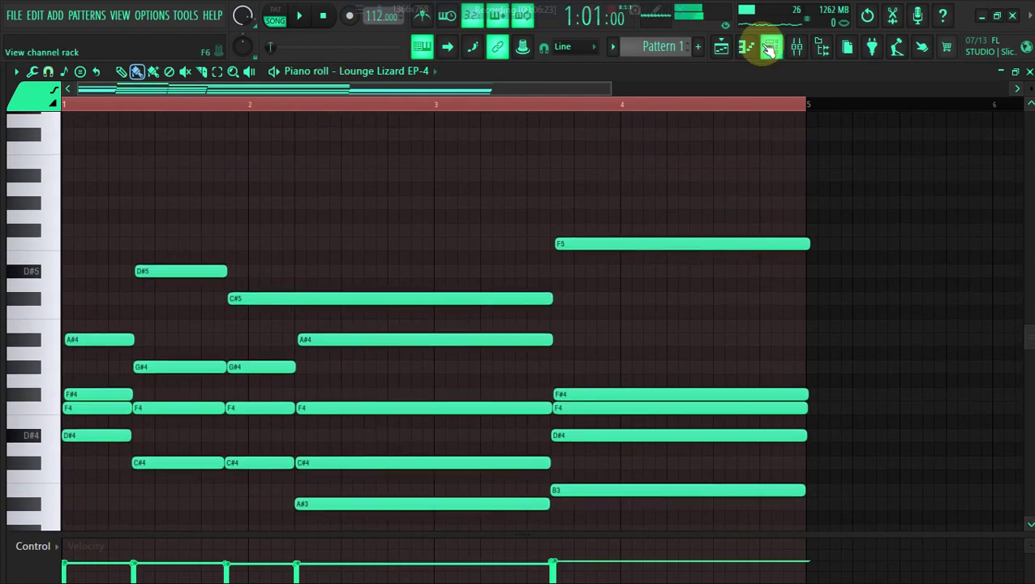
Sketch F#5, G#5 and D#5 notes in Addictive Keys' piano roll, then remove them
left_click(768, 49)
left_click(297, 137)
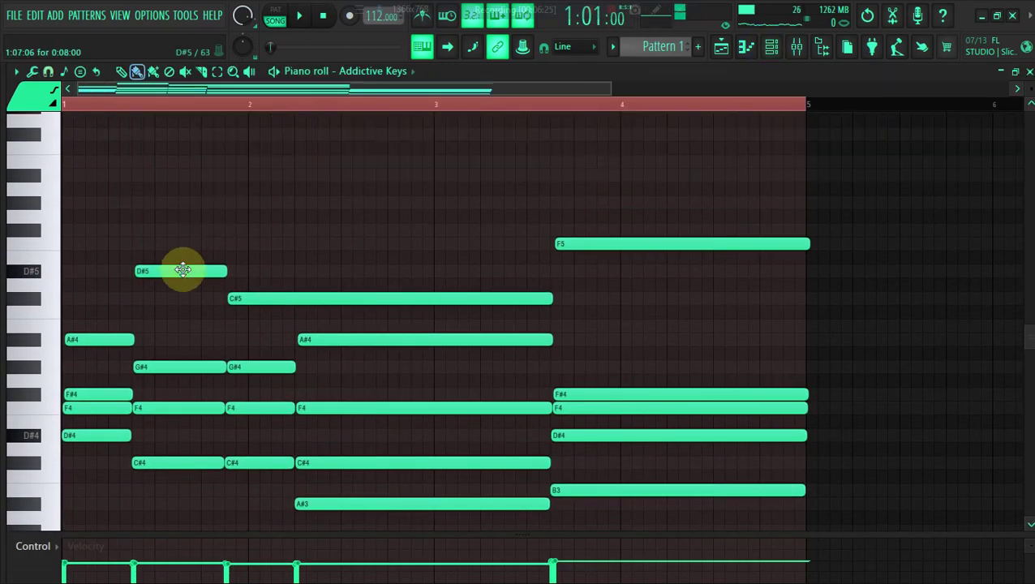
left_click_drag(115, 249, 489, 210)
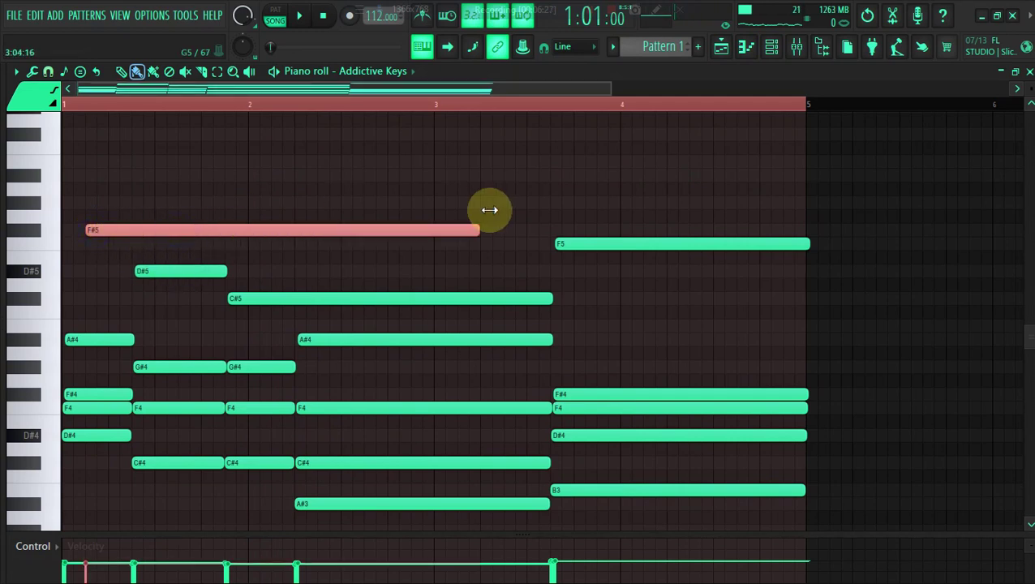
key("space")
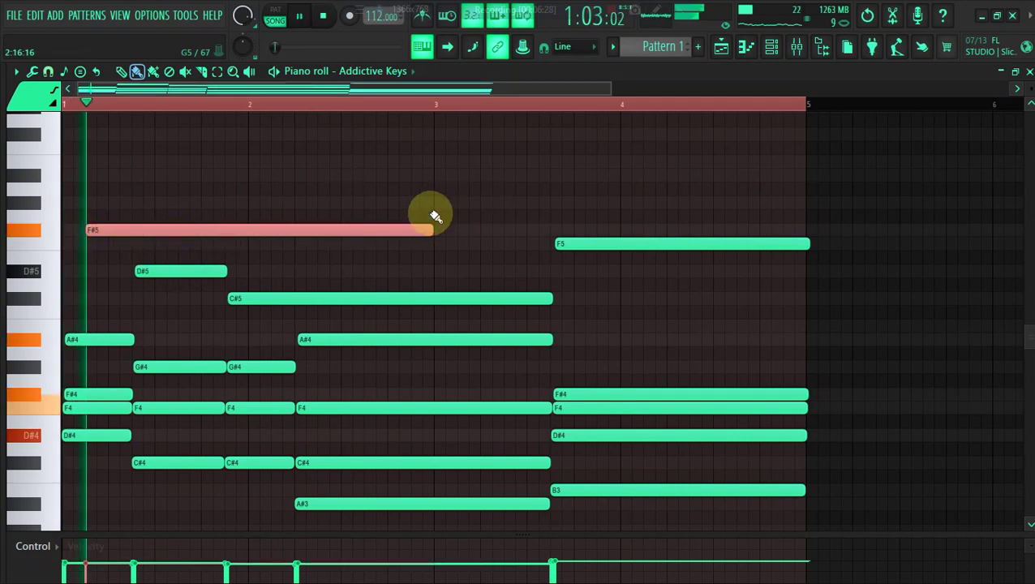
left_click(280, 202)
left_click(300, 272)
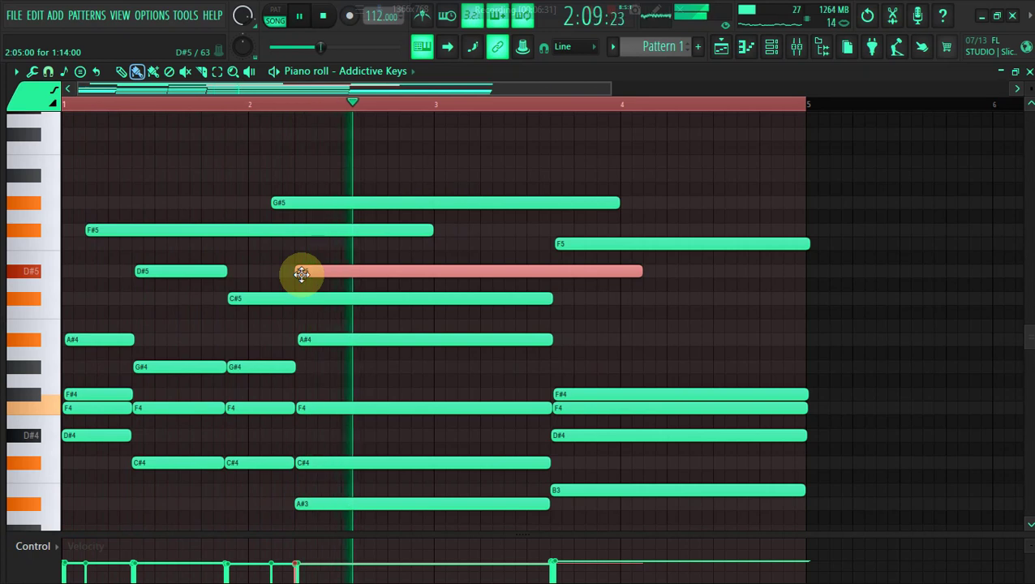
right_click(304, 274)
right_click(313, 206)
Mute Lounge Lizard EP-4 and route Addictive Keys to mixer insert 3
left_click(772, 46)
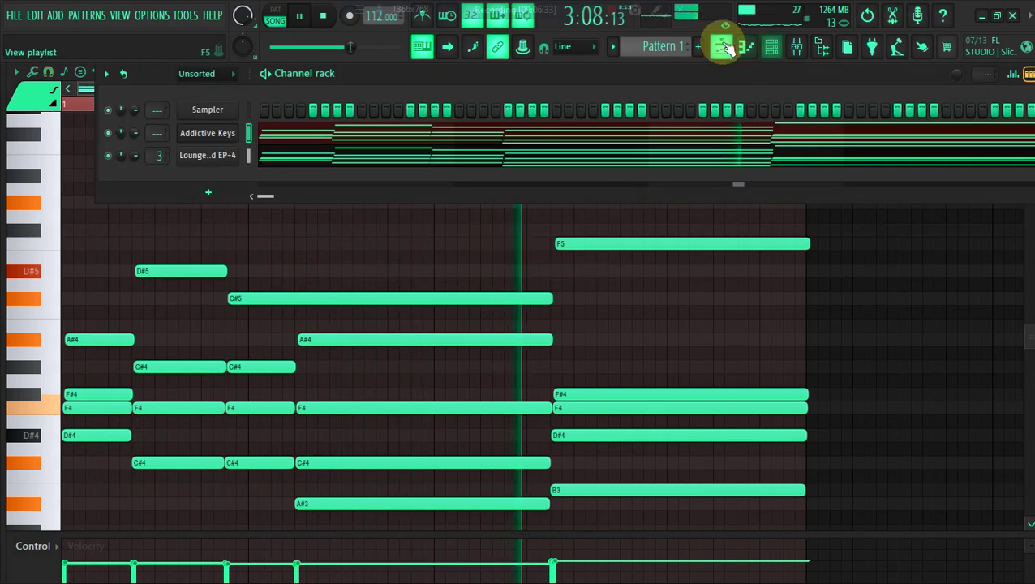
left_click(722, 47)
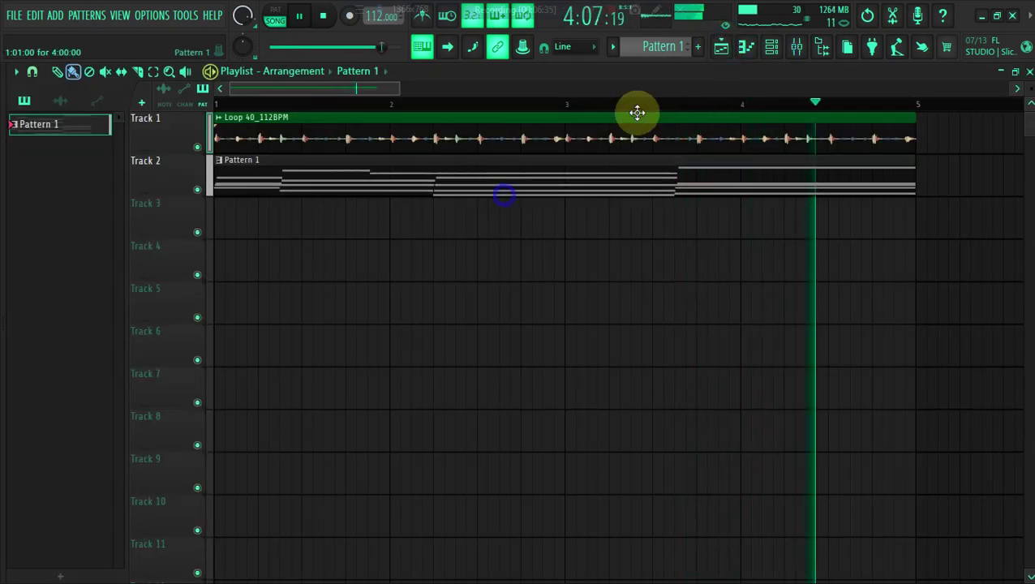
left_click(772, 47)
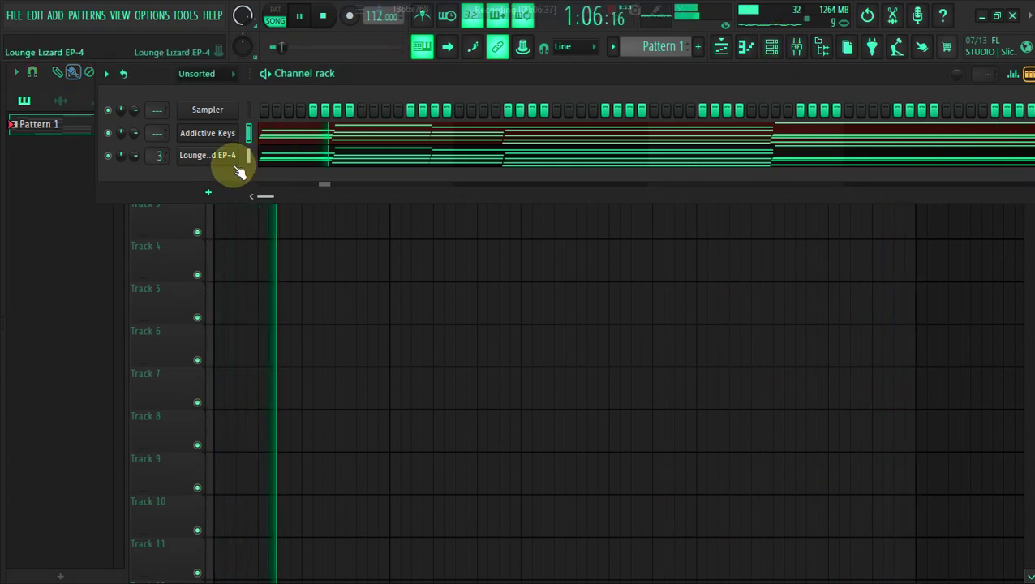
left_click(112, 155)
left_click_drag(160, 132, 160, 137)
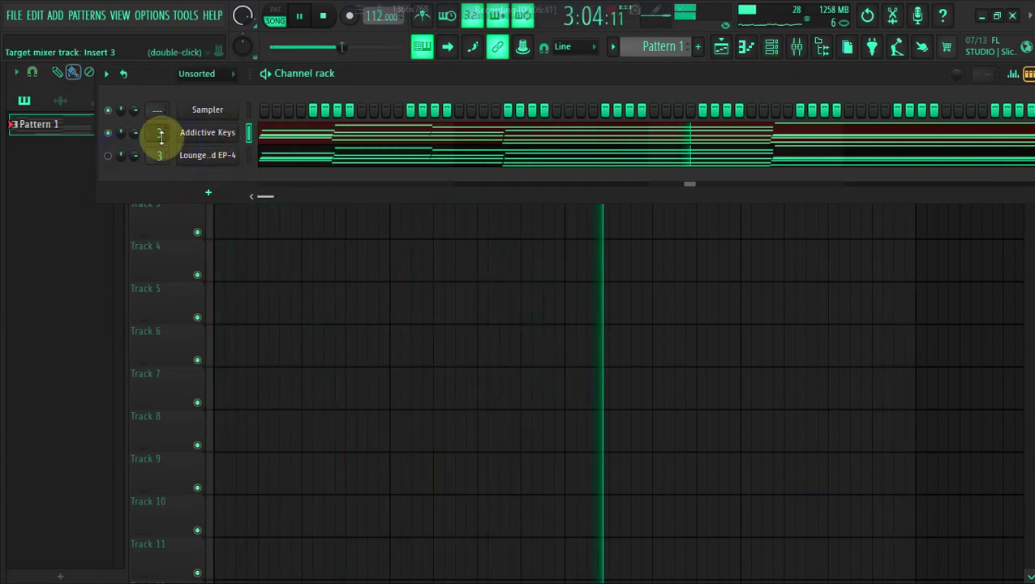
Switch Addictive Keys to the Mark One electric piano from its Gallery
left_click(203, 135)
left_click(197, 133)
left_click(199, 133)
left_click(538, 214)
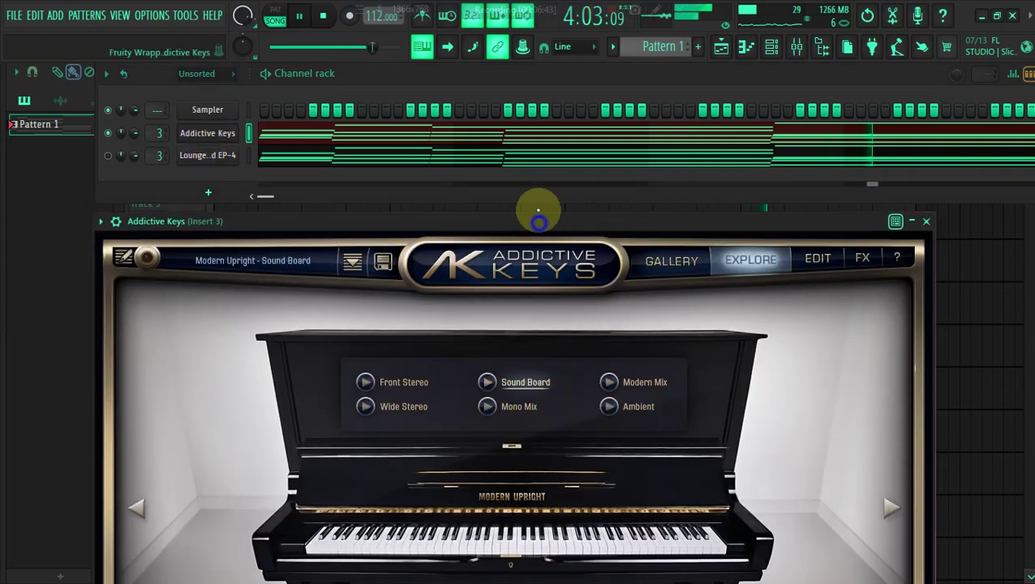
left_click_drag(538, 214, 530, 120)
left_click(663, 166)
left_click(753, 408)
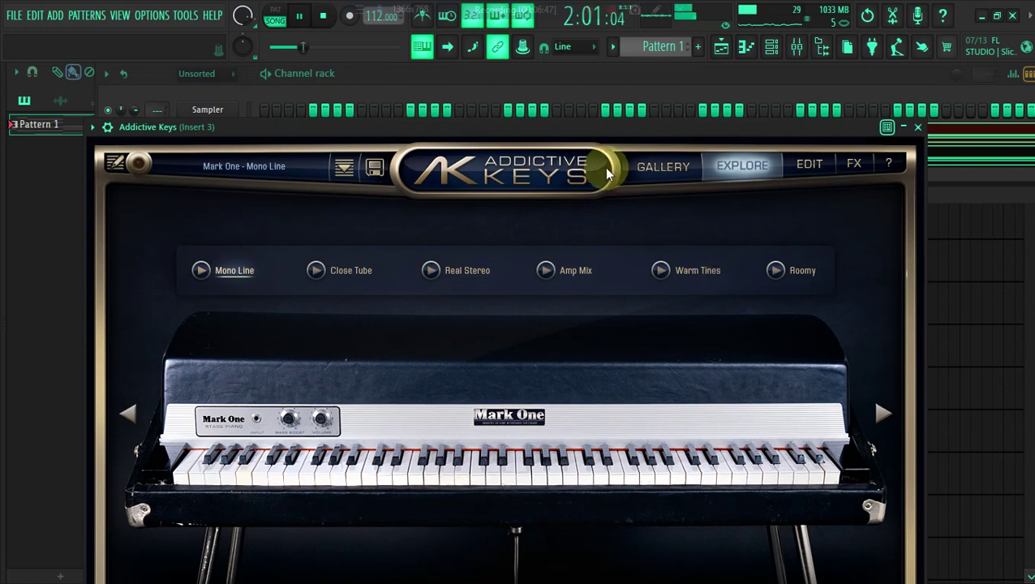
Toggle the Lounge Lizard EP-4 channel's mute on and off to compare
left_click(589, 76)
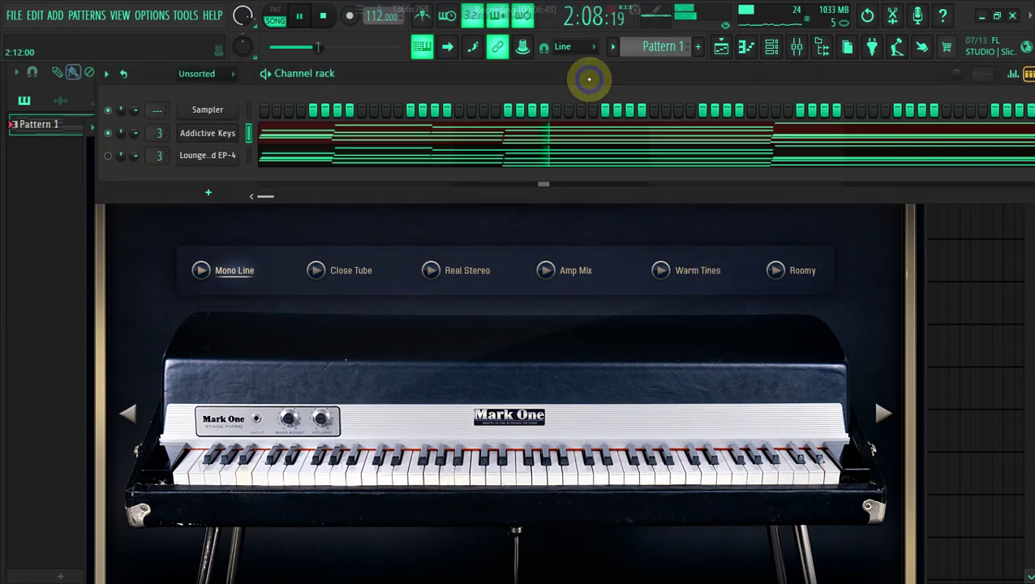
left_click(115, 155)
left_click_drag(366, 75, 350, 73)
left_click(91, 156)
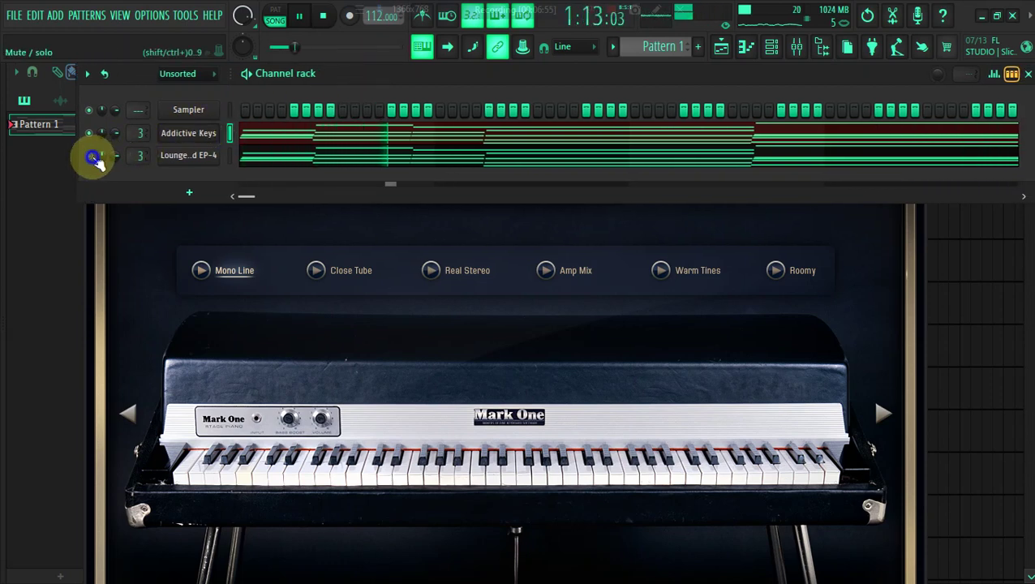
Replace the Lounge Lizard EP-4 channel with a new Addictive Keys instance
right_click(187, 155)
mouse_move(302, 272)
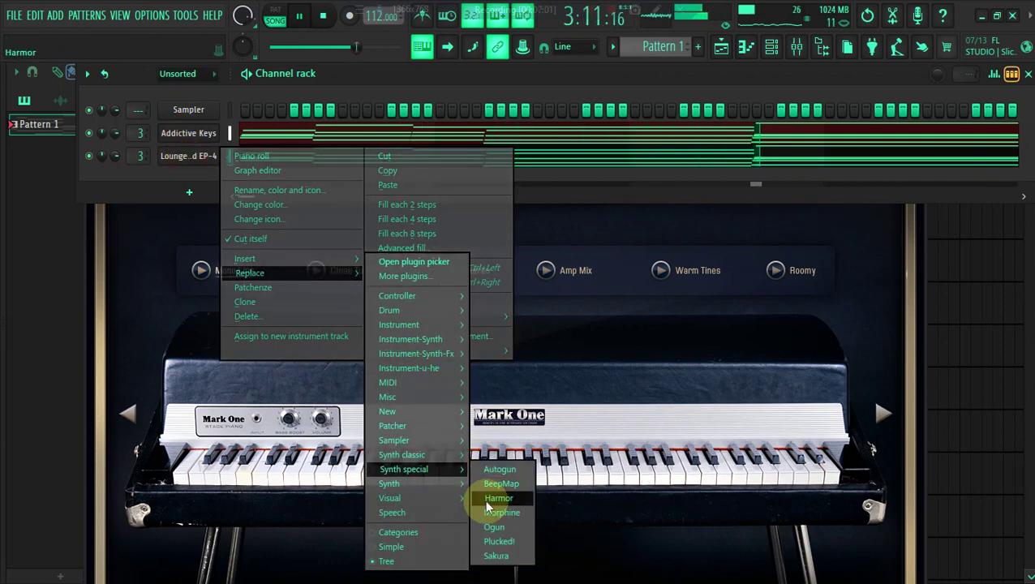
mouse_move(444, 484)
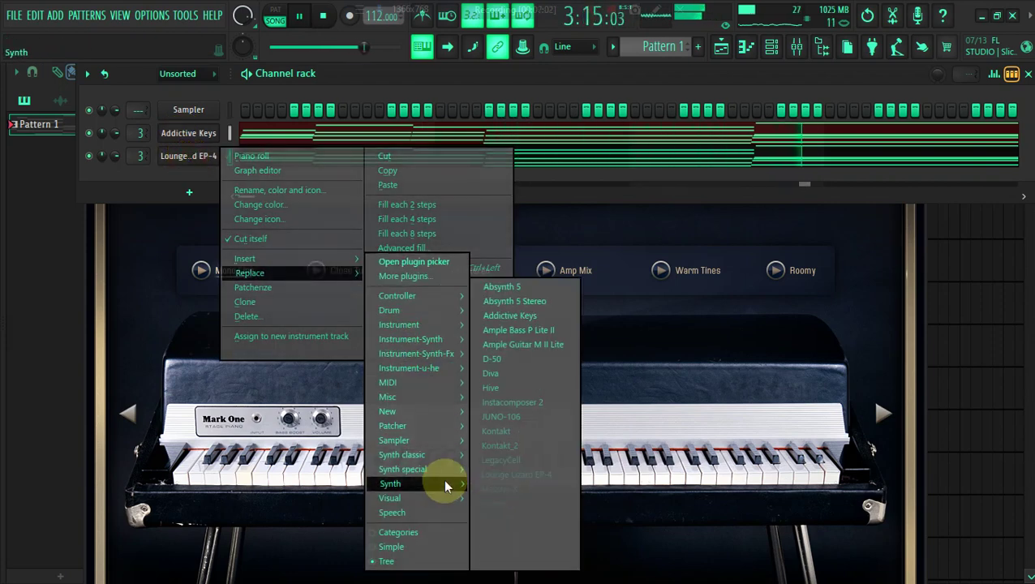
left_click(524, 317)
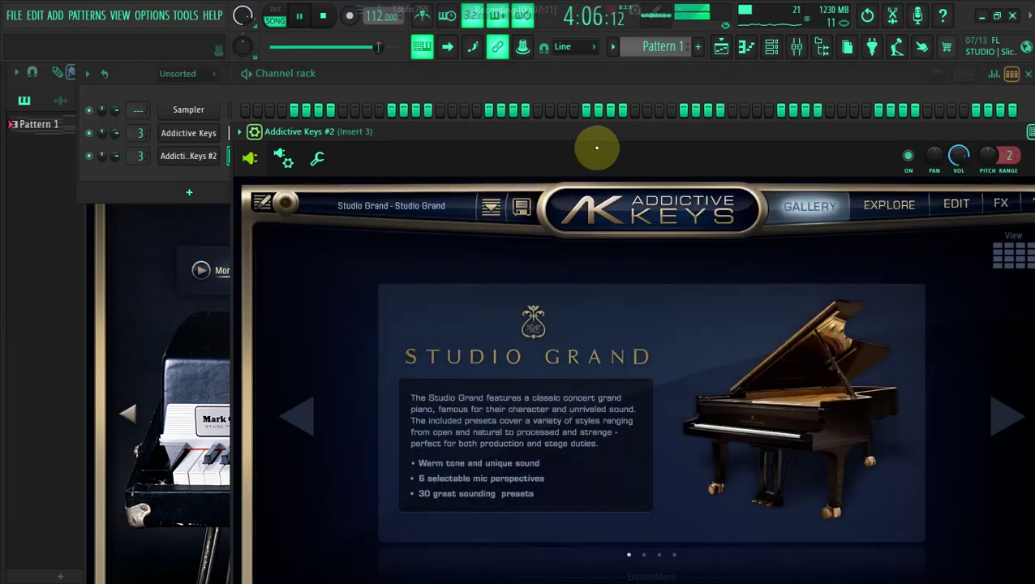
left_click_drag(587, 132, 505, 61)
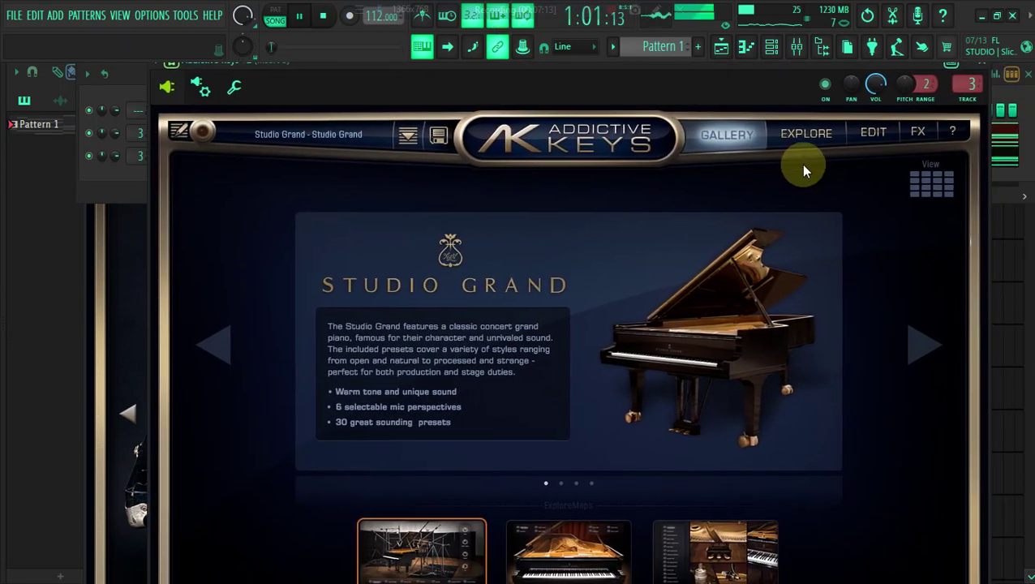
Load the Mark One electric piano with its Lounge preset in the new Addictive Keys
left_click(930, 178)
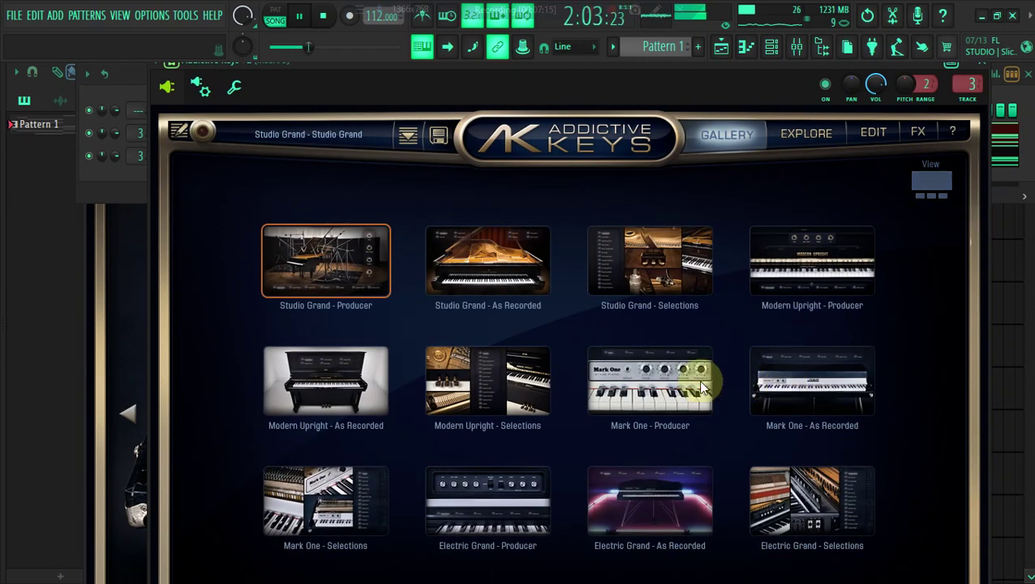
left_click(701, 388)
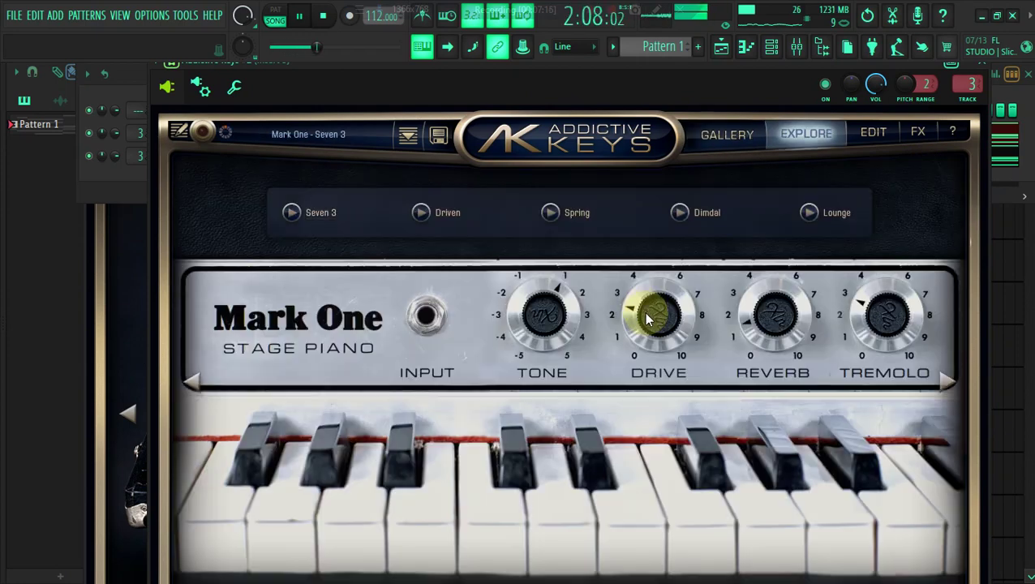
left_click(844, 214)
left_click(107, 175)
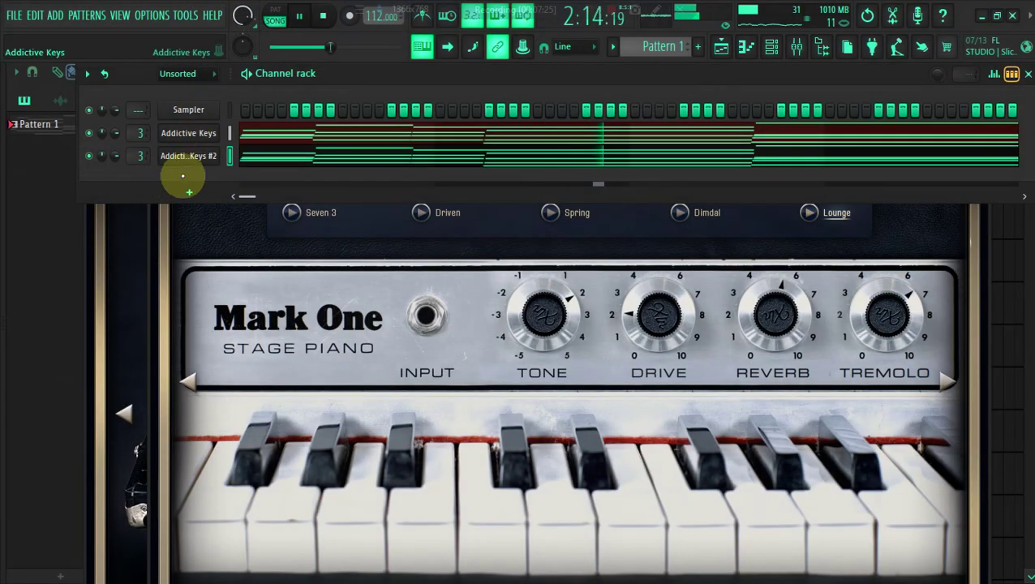
Add a Morphine synth as a new channel in the Channel rack
left_click(184, 193)
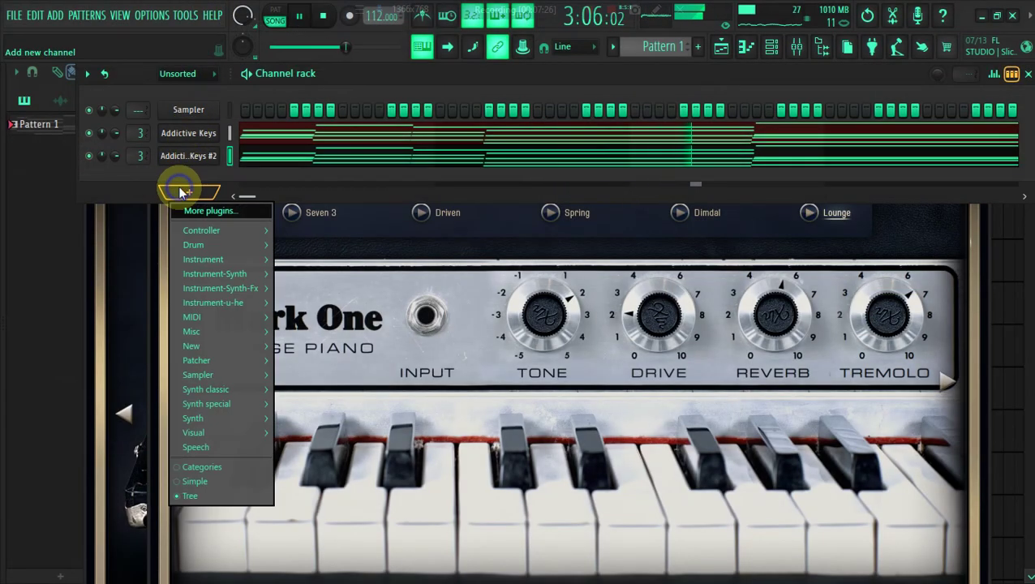
right_click(186, 133)
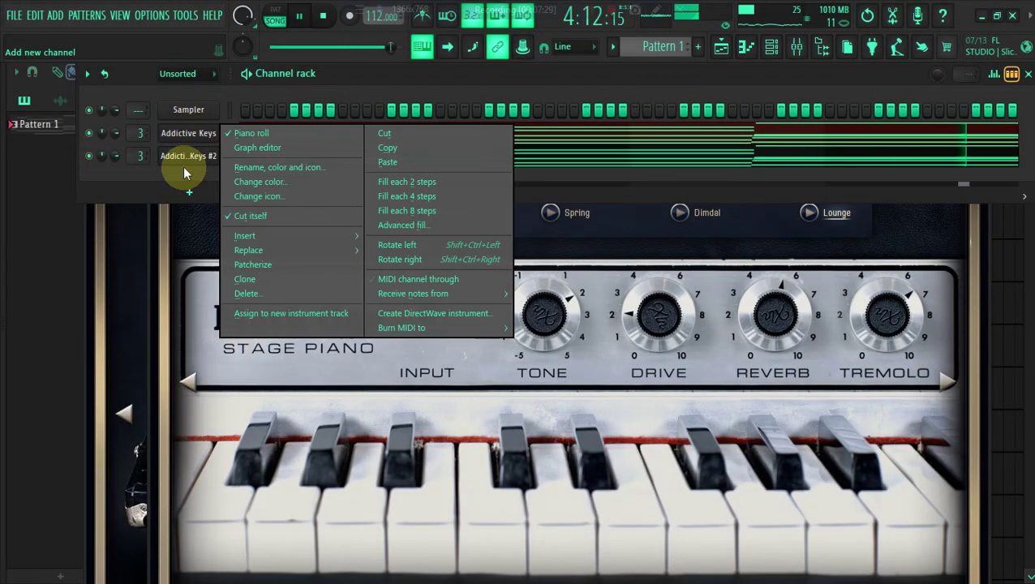
left_click(184, 168)
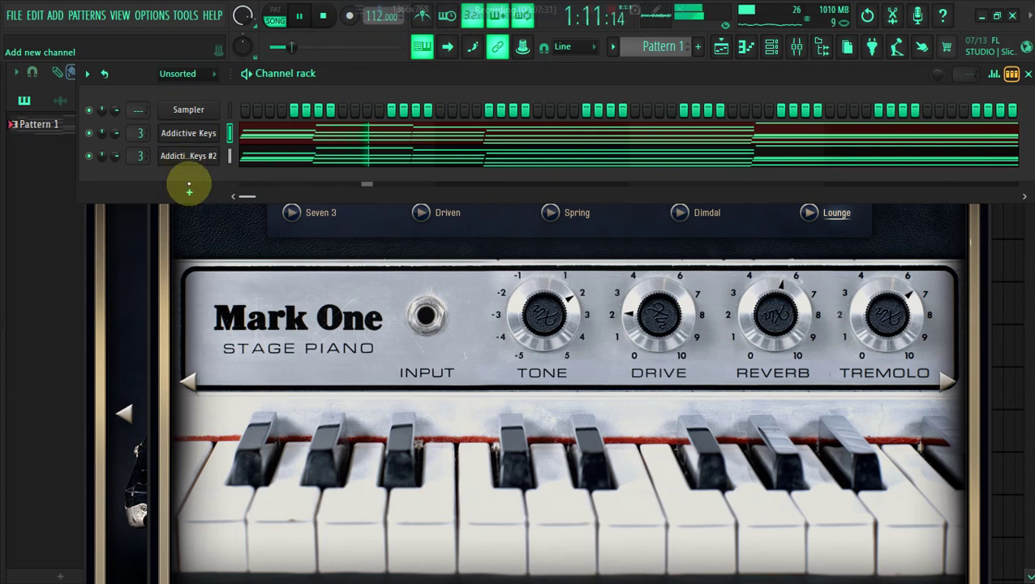
left_click(194, 192)
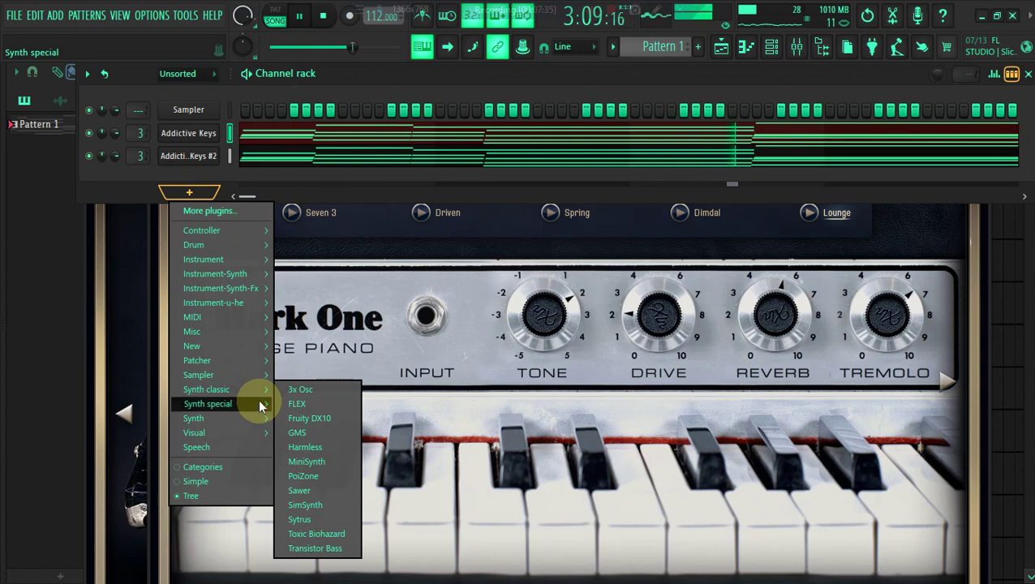
mouse_move(248, 404)
left_click(321, 447)
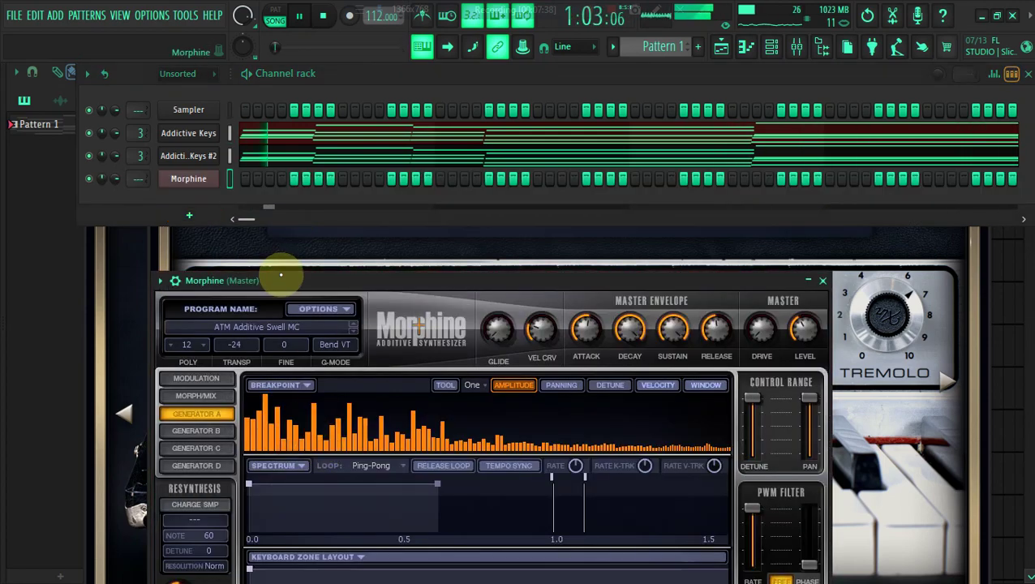
Load Morphine's STR Violin NUC preset from the Strings bank
left_click_drag(278, 272, 375, 105)
left_click(350, 165)
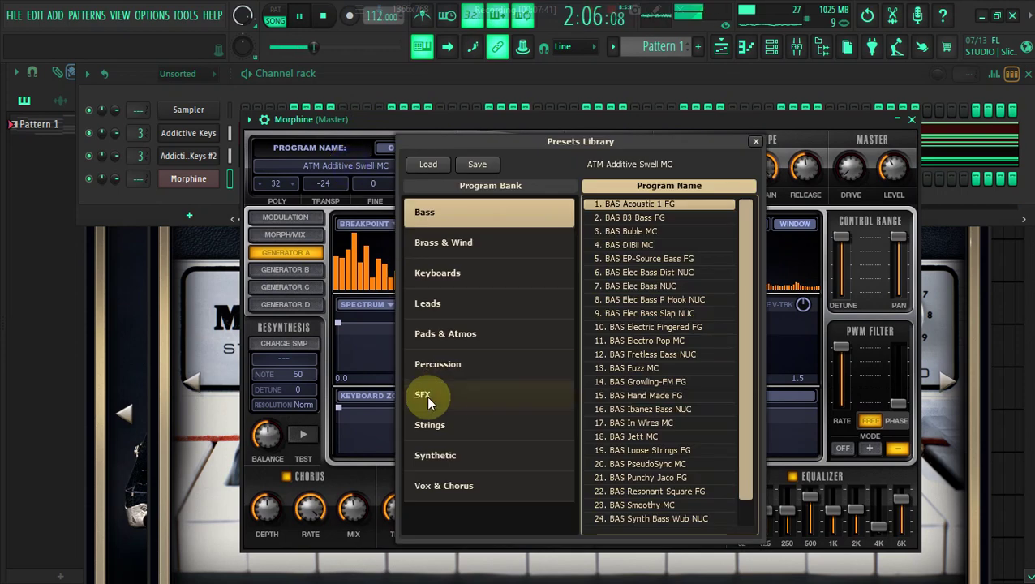
left_click(451, 423)
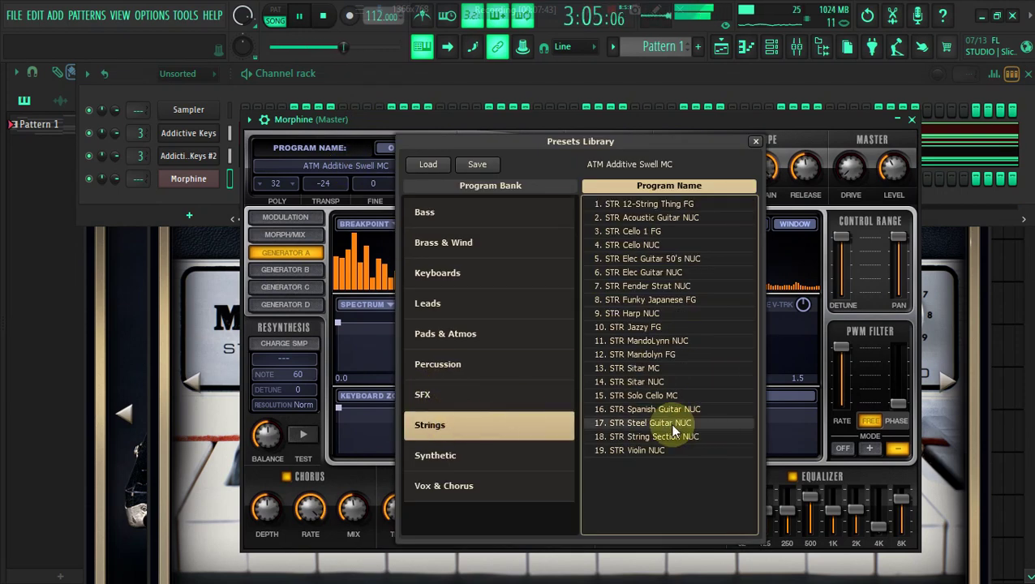
left_click(651, 452)
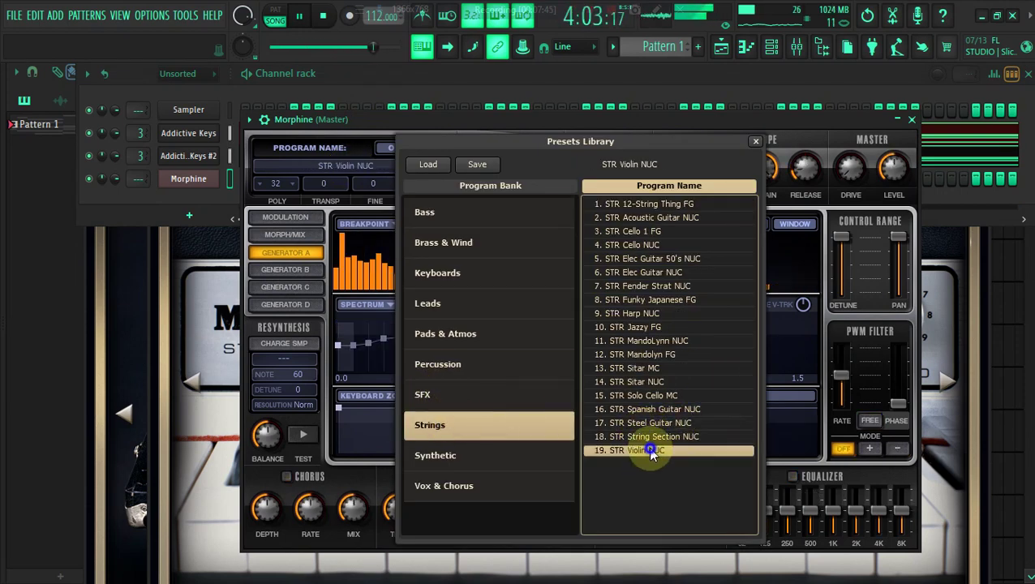
left_click(142, 179)
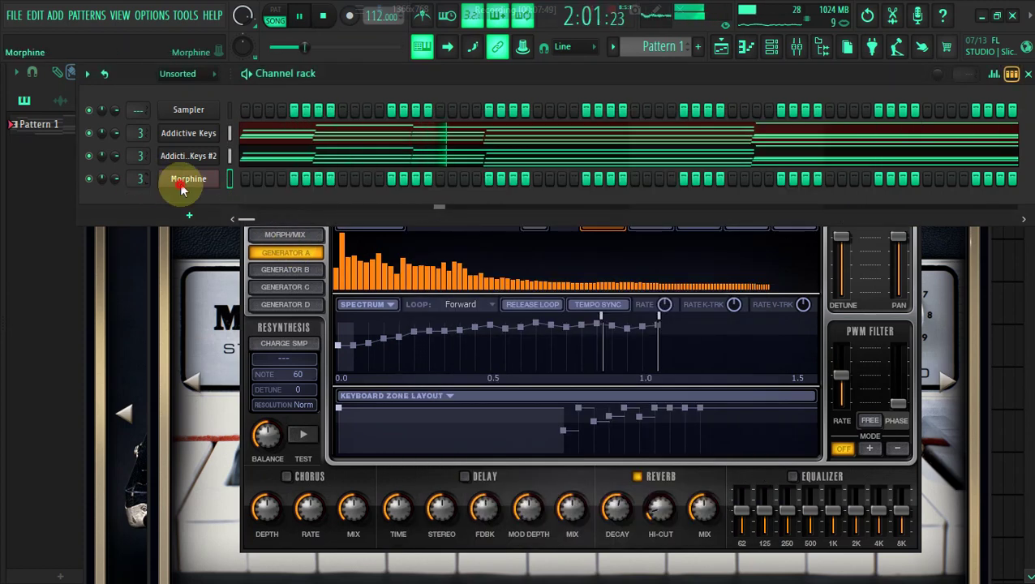
right_click(207, 178)
Open Morphine's piano roll, draw the opening F4 note, and preview it
left_click(231, 179)
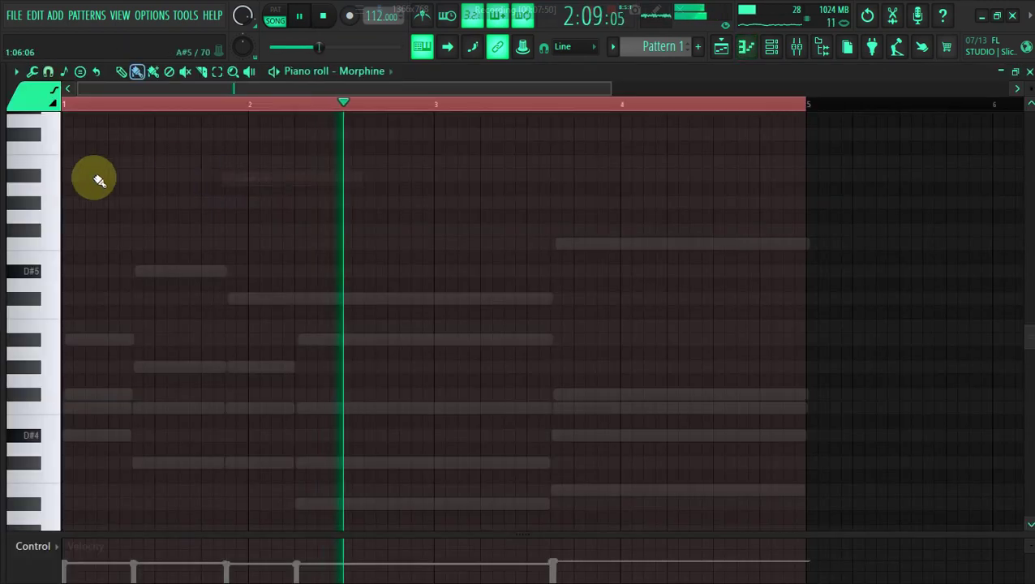
left_click(72, 435)
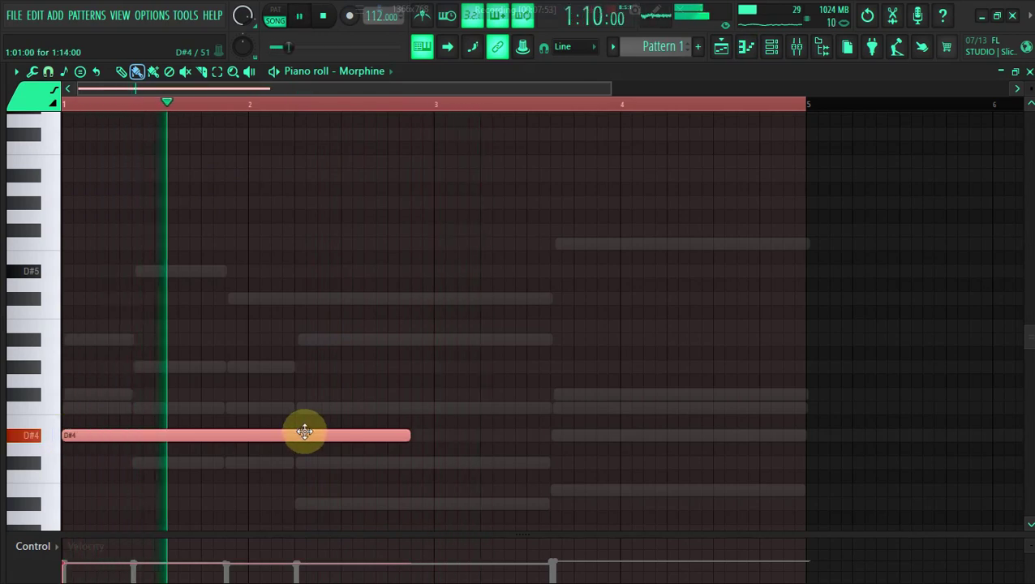
key("Up")
key("Up")
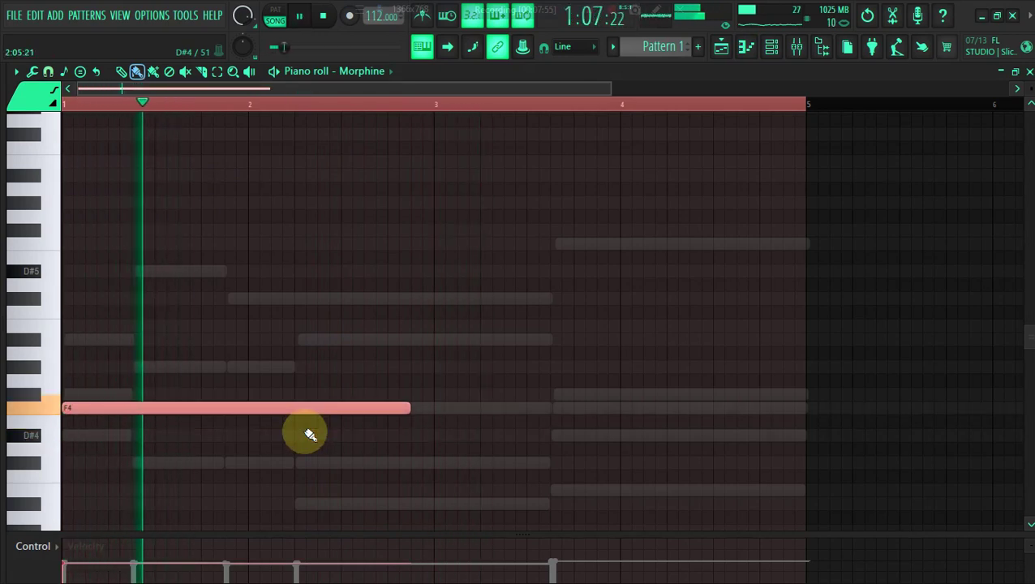
key("space")
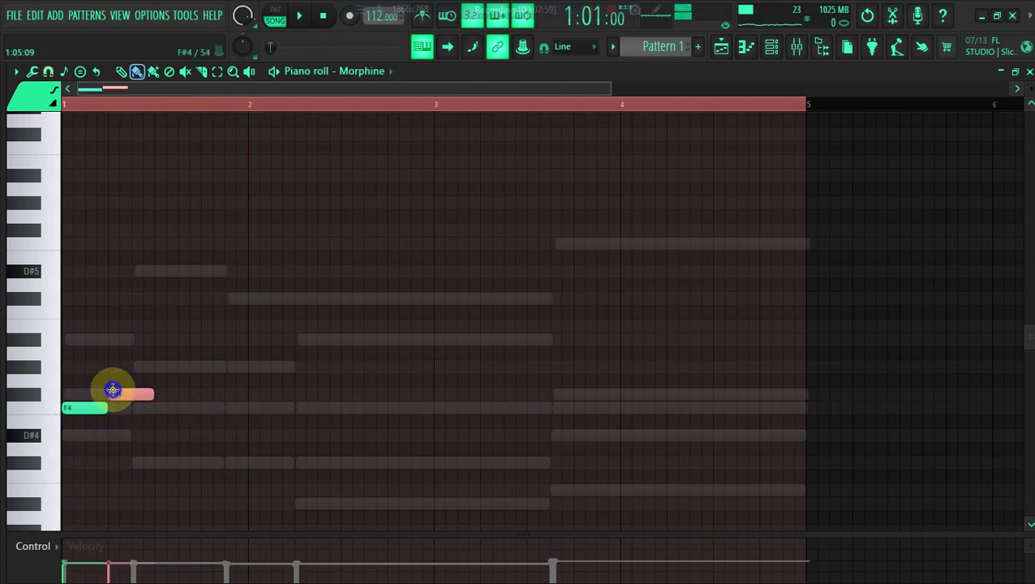
key("space")
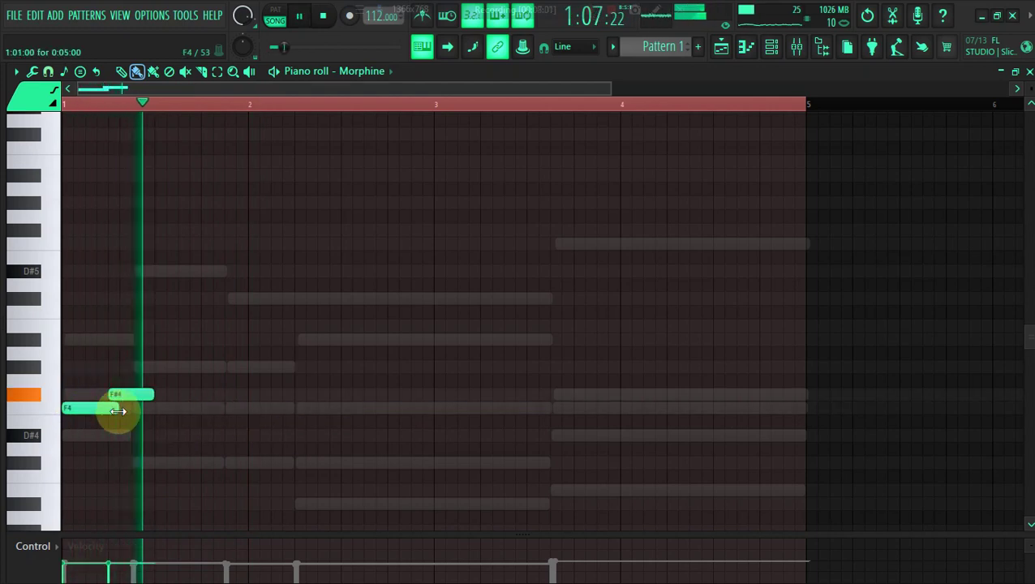
key("space")
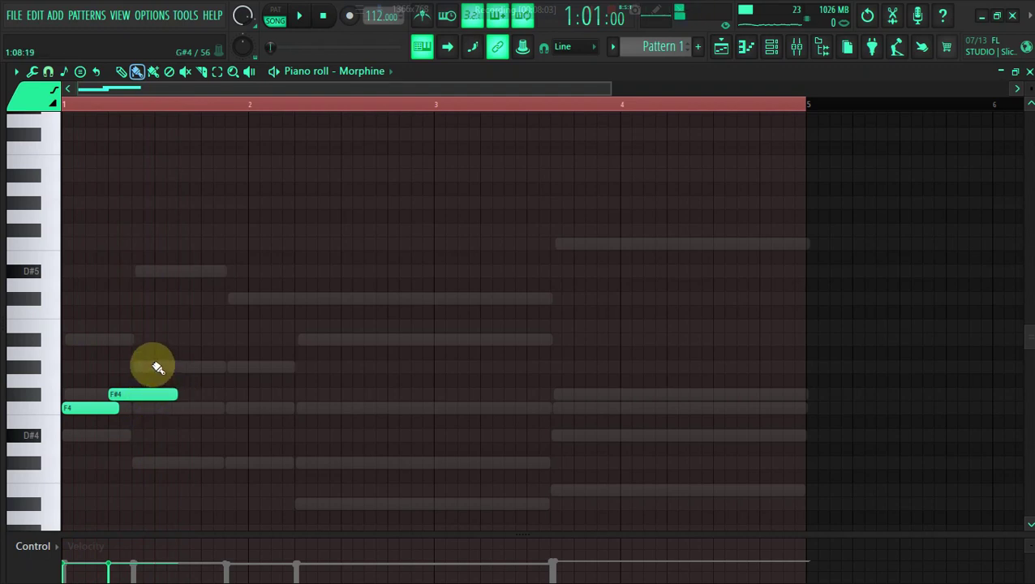
Audition a G#4 note, then remove the unwanted G#4 and F#4 notes
left_click(158, 367)
key("space")
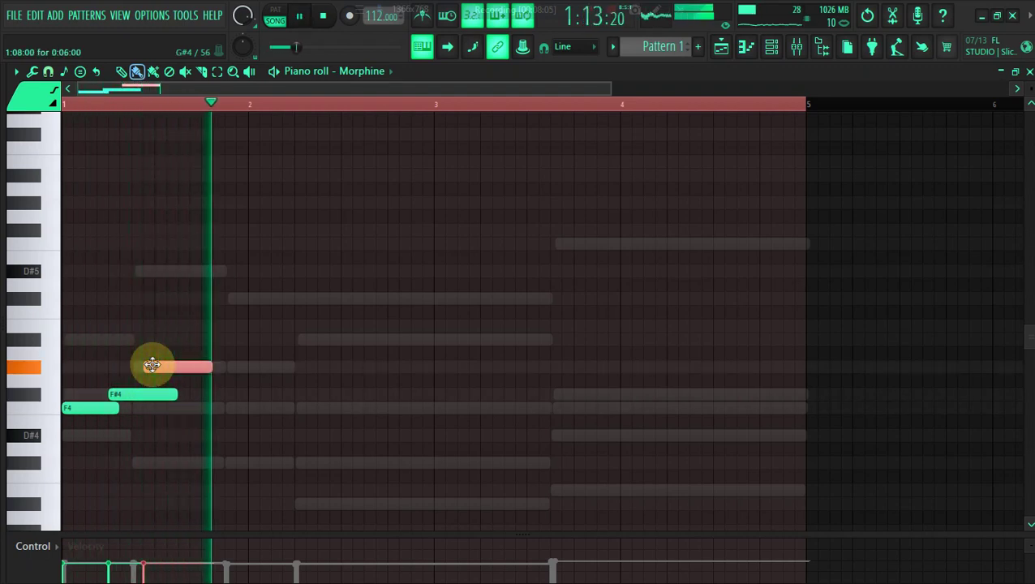
right_click(151, 365)
right_click(139, 395)
key("space")
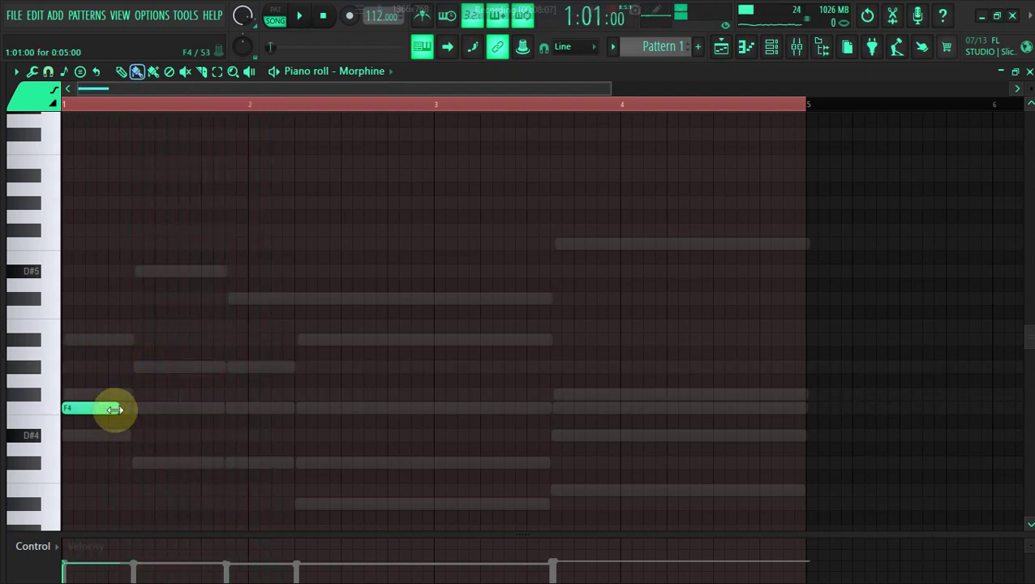
Draw short G#4, C#5, A#4 and F4 notes running into bar 3
left_click(128, 355)
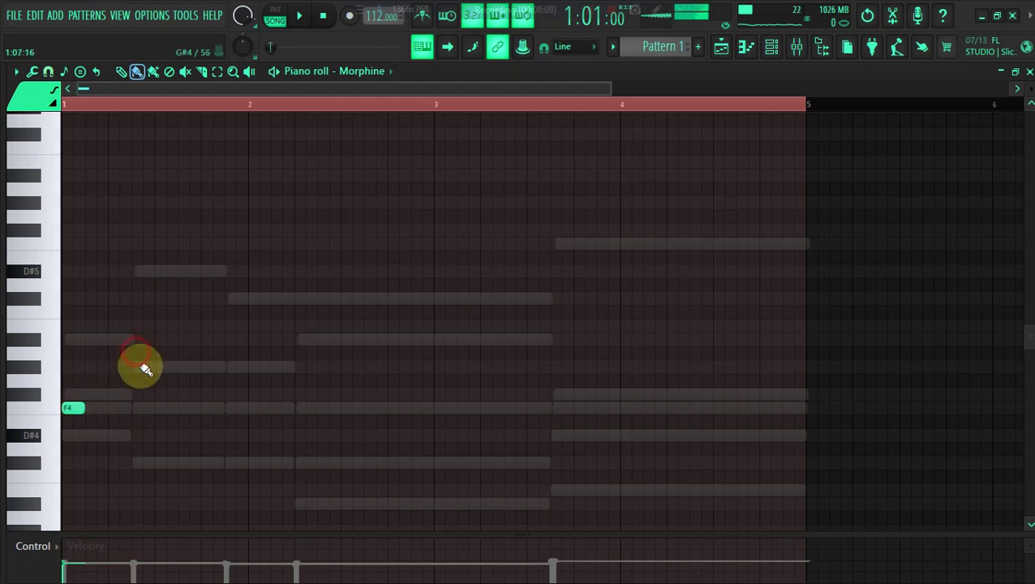
key("space")
left_click(140, 367)
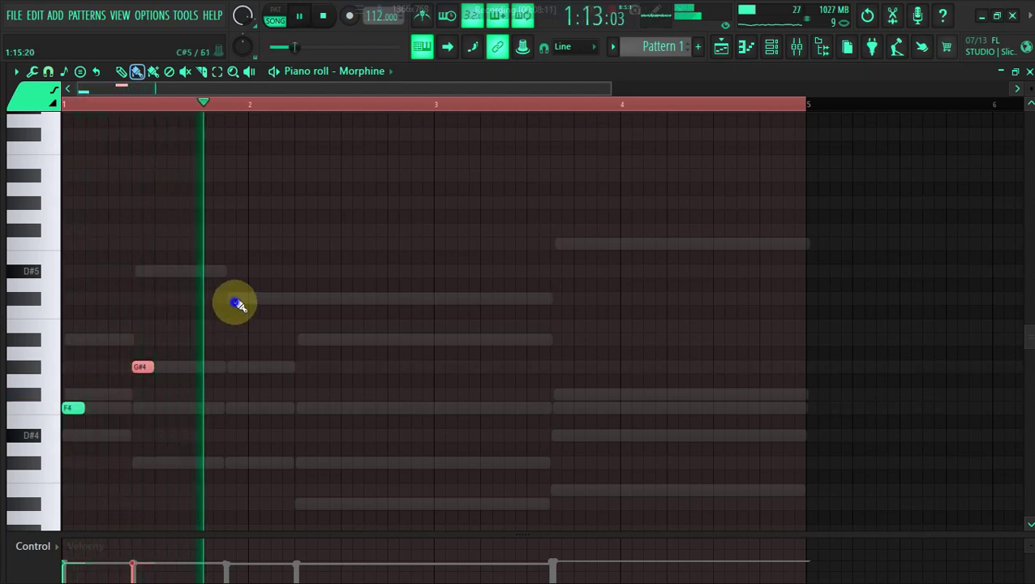
left_click(235, 300)
left_click(300, 341)
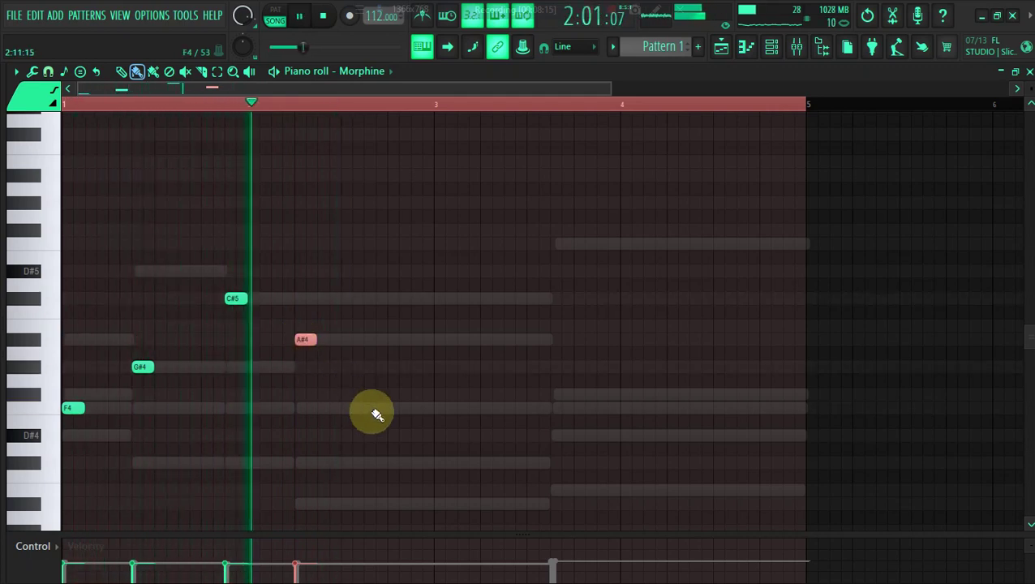
left_click(451, 408)
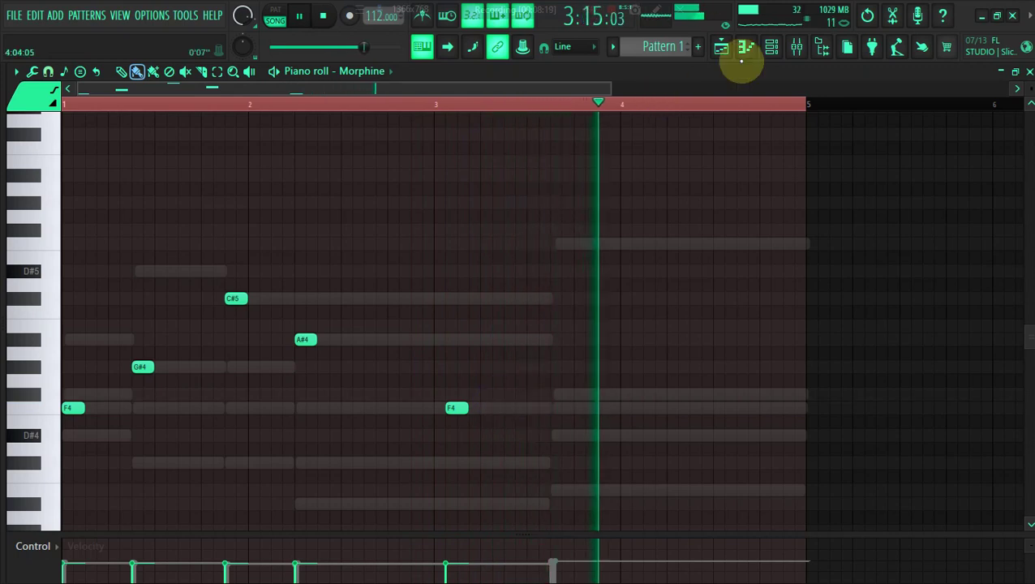
Delete the existing Morphine channel from the Channel rack
left_click(792, 47)
key("space")
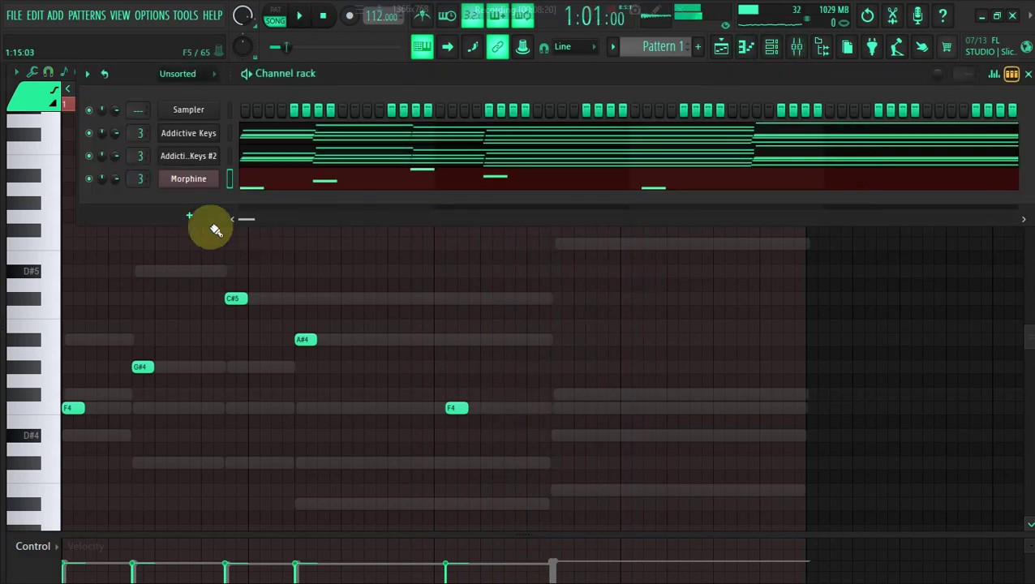
right_click(198, 179)
left_click(263, 341)
left_click(592, 347)
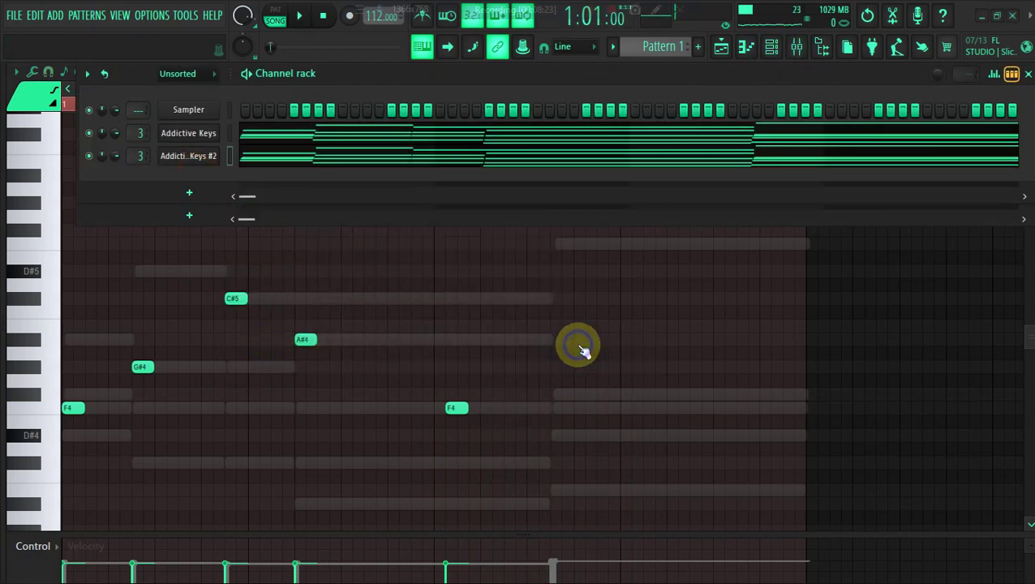
Add a new Morphine synth with the 23. BAS Smoothy MC preset and open its piano roll
left_click(192, 191)
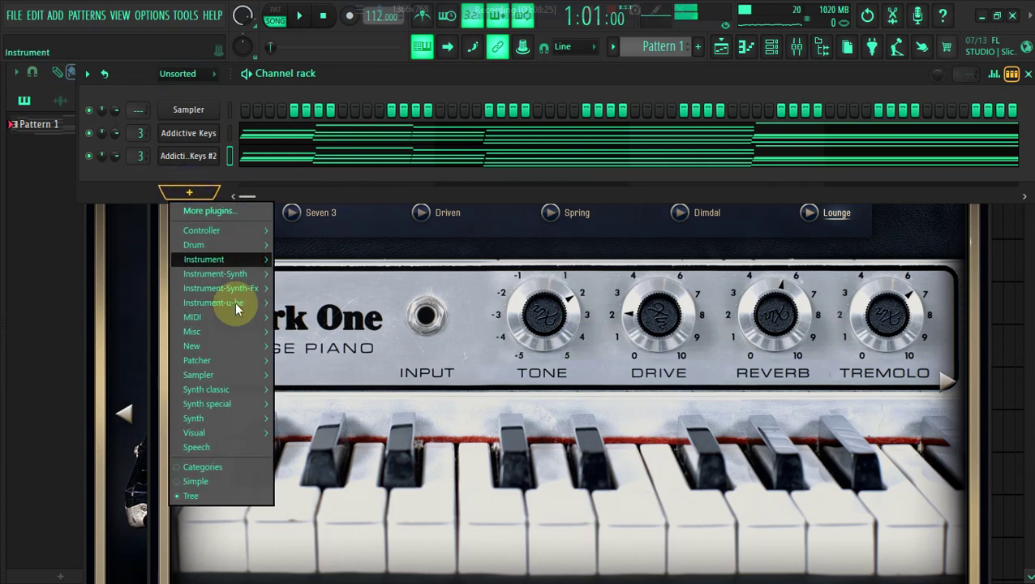
mouse_move(233, 375)
mouse_move(244, 404)
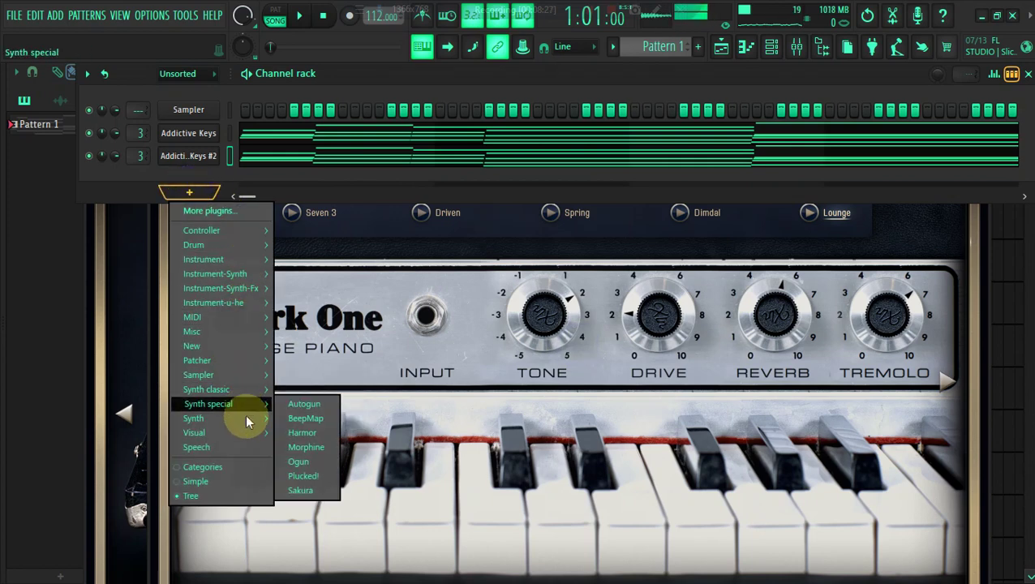
left_click(334, 447)
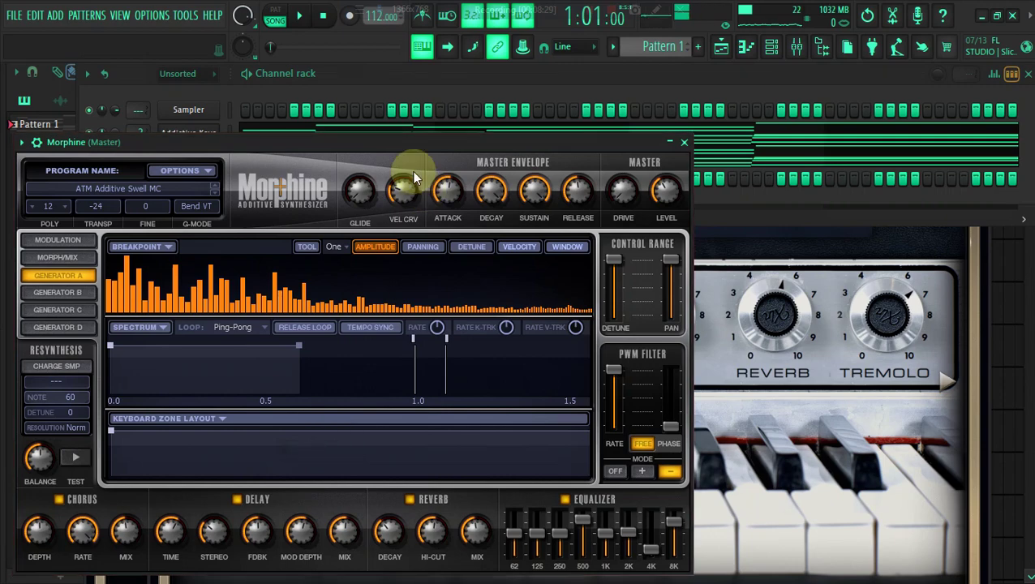
left_click_drag(374, 132, 604, 47)
left_click(346, 106)
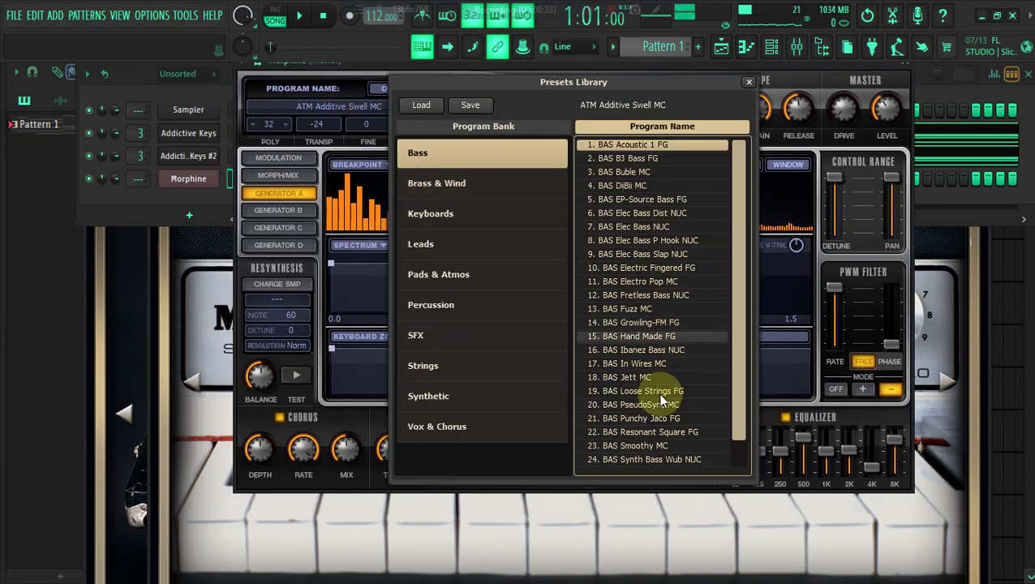
left_click(633, 445)
right_click(192, 180)
left_click(254, 179)
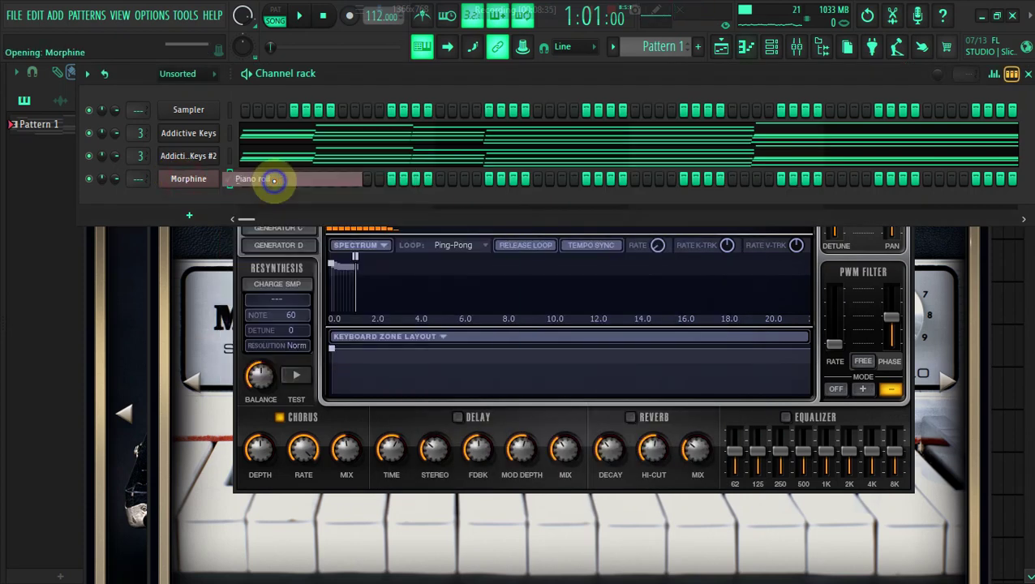
Add C#4, A#3 and B3 notes after the opening D#4
scroll(345, 459, "down", 5)
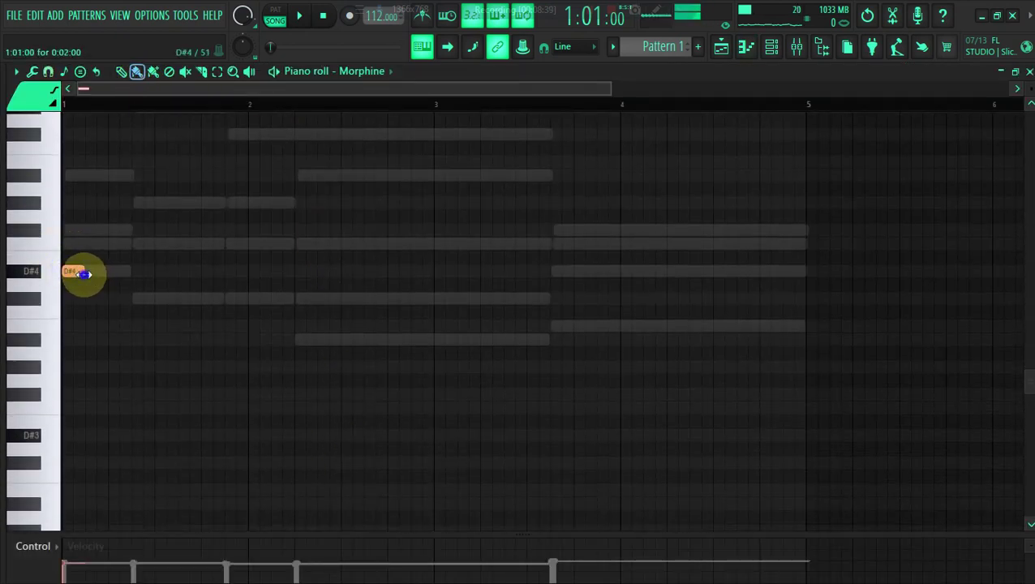
key("space")
left_click(139, 300)
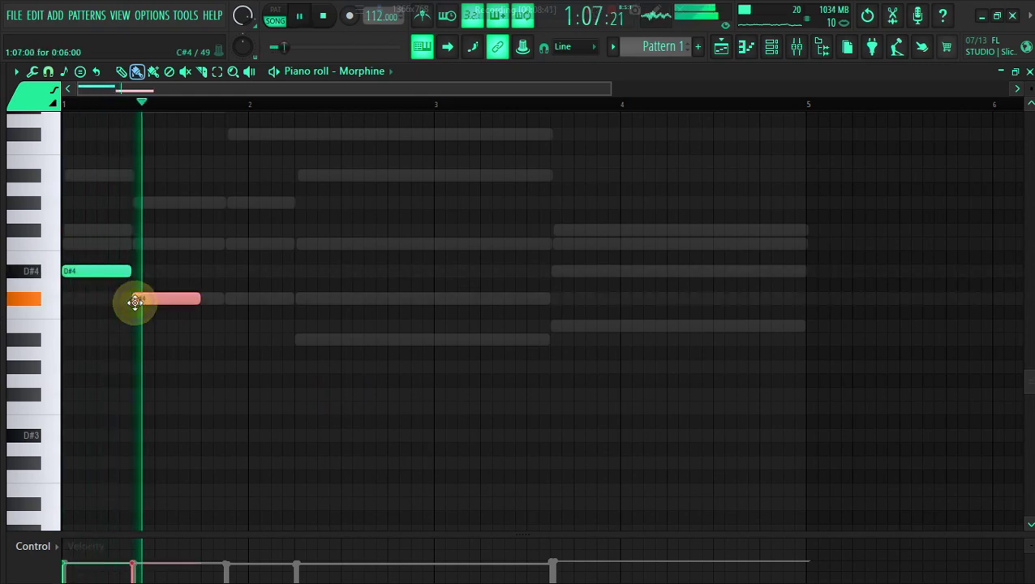
left_click(297, 340)
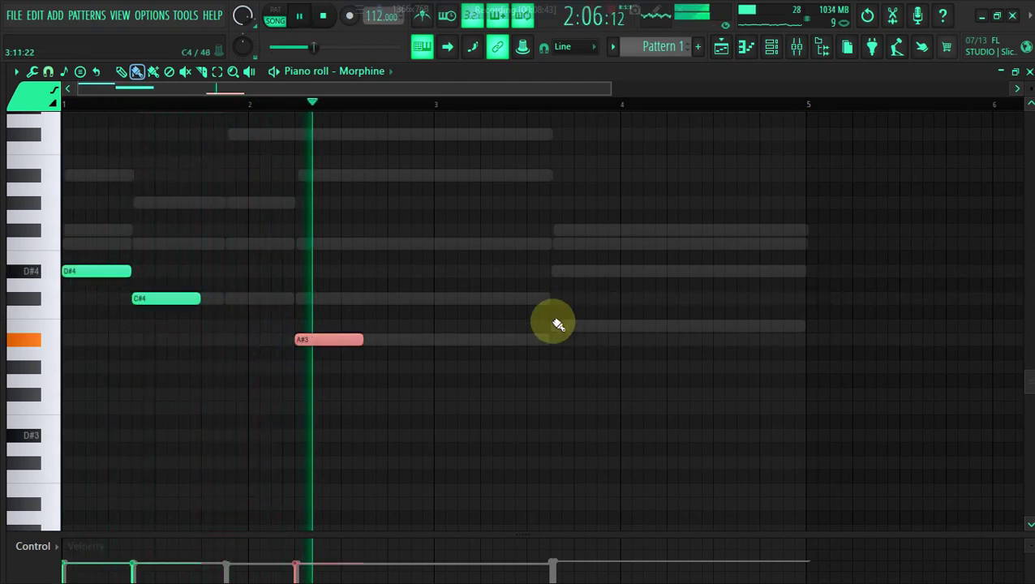
left_click(557, 326)
Lengthen all bass notes via articulation and stretch B3 to end at bar 5
key("ctrl+a")
key("alt+l")
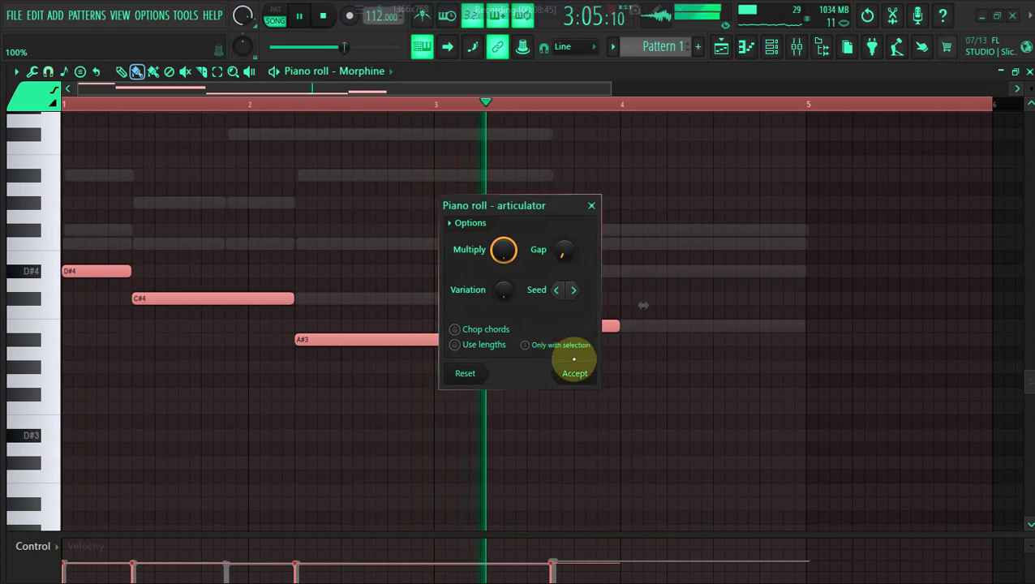
left_click(576, 362)
left_click(550, 325)
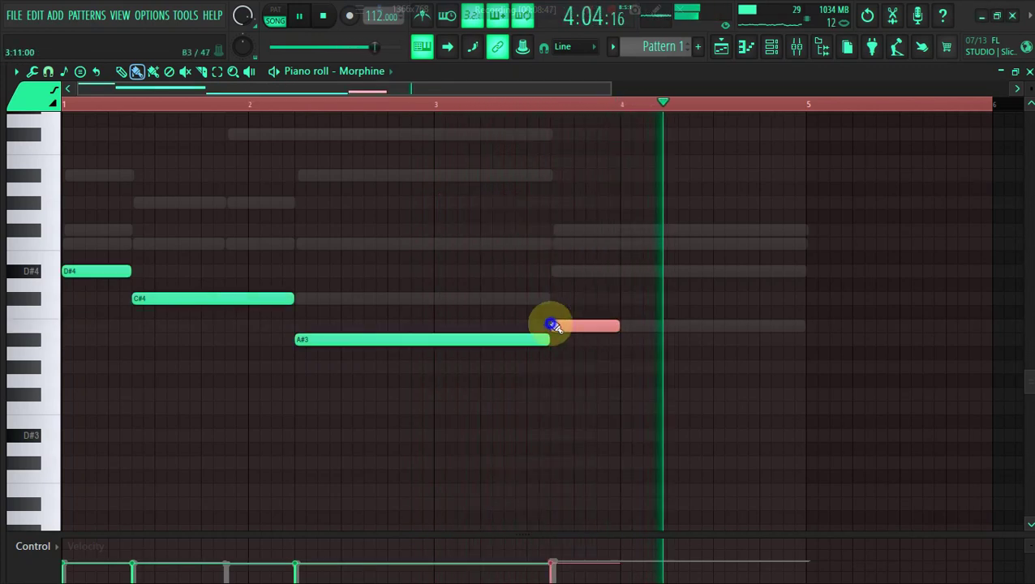
key("space")
left_click(614, 327)
left_click_drag(717, 330, 797, 337)
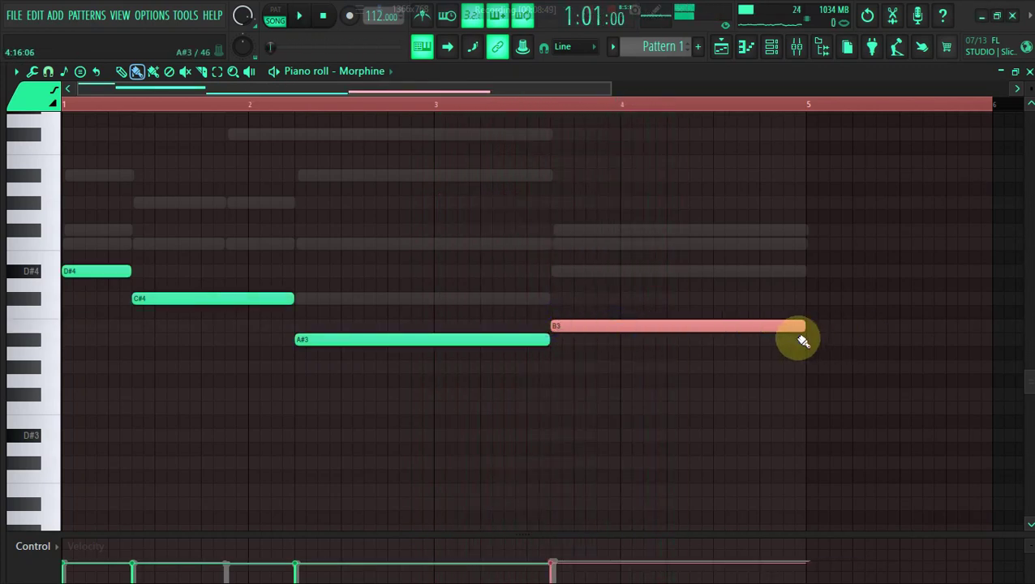
Preview the new bass line and return to the Channel rack
key("space")
key("space")
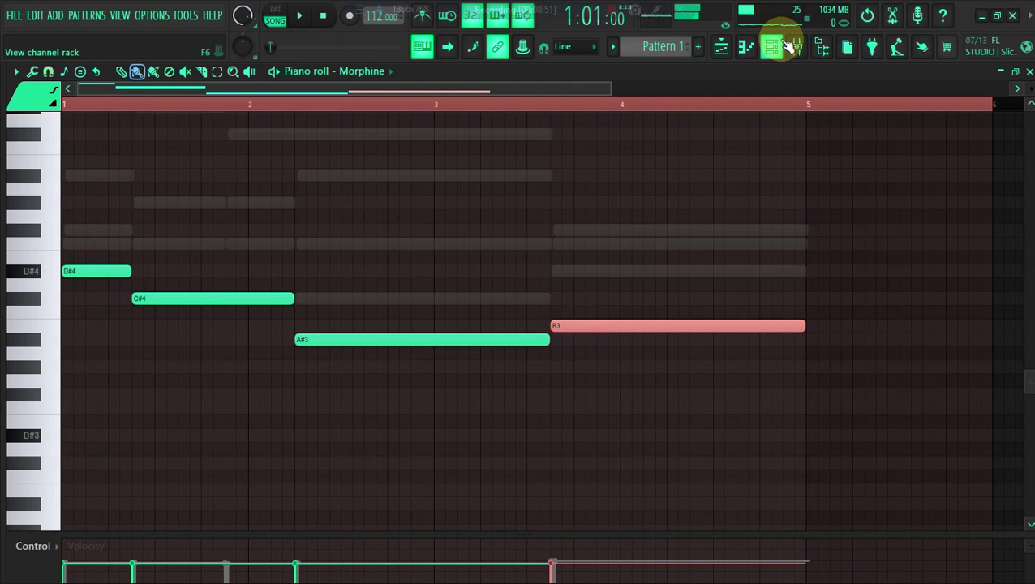
left_click(787, 45)
key("space")
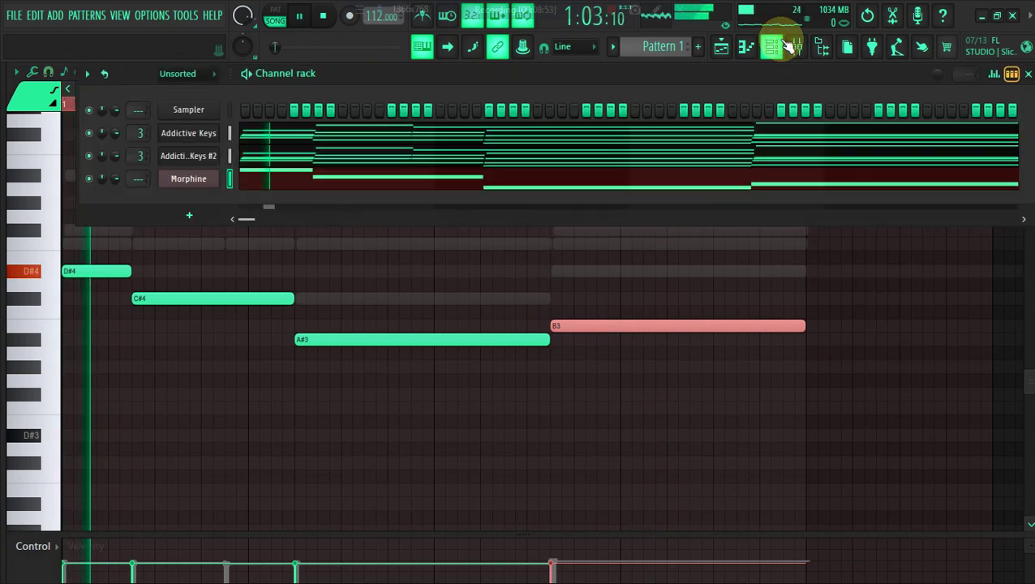
Play the arrangement, then show the Mixer with Insert 3's EQ, chorus and reverb
left_click(719, 47)
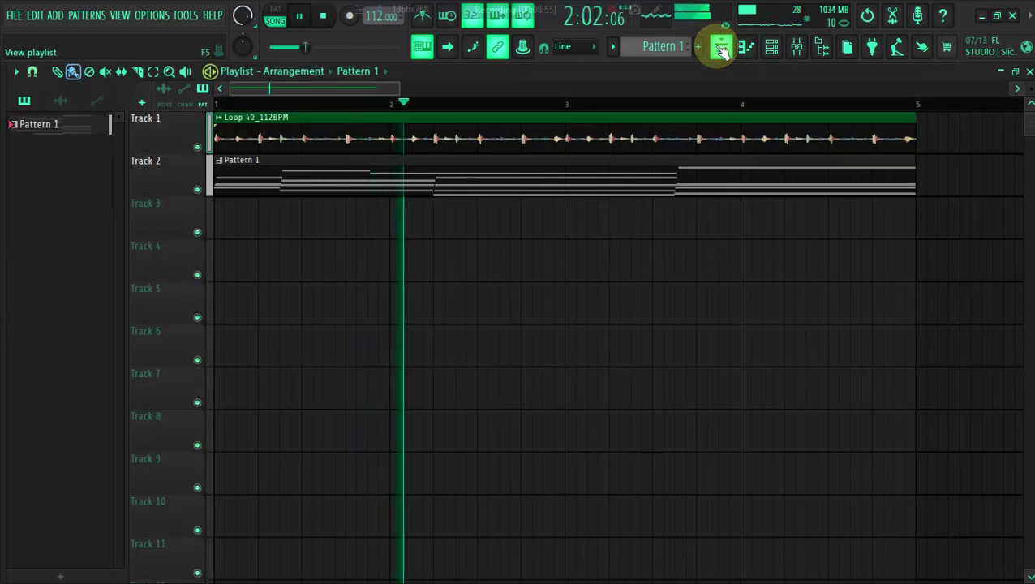
left_click(768, 54)
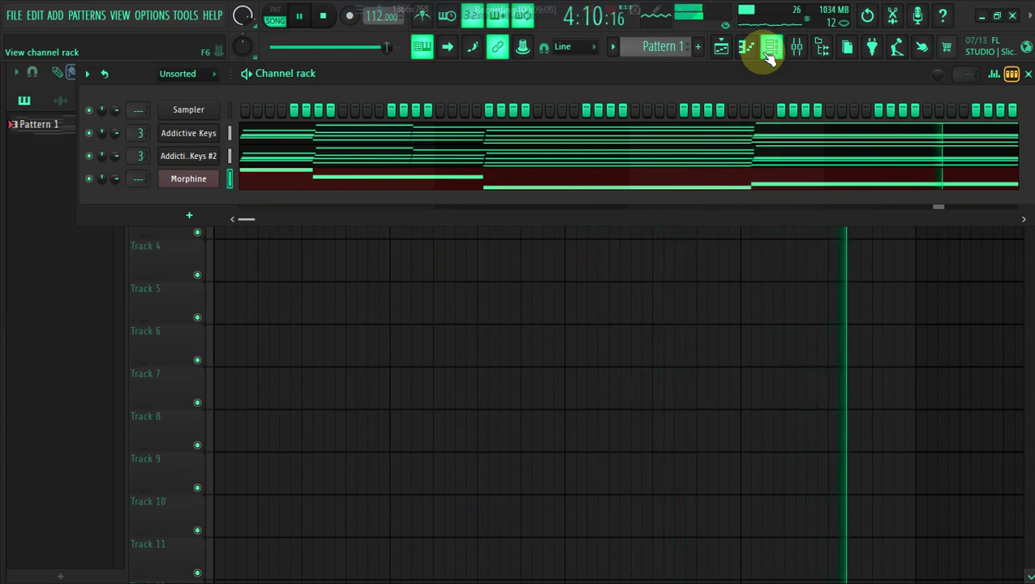
left_click(798, 50)
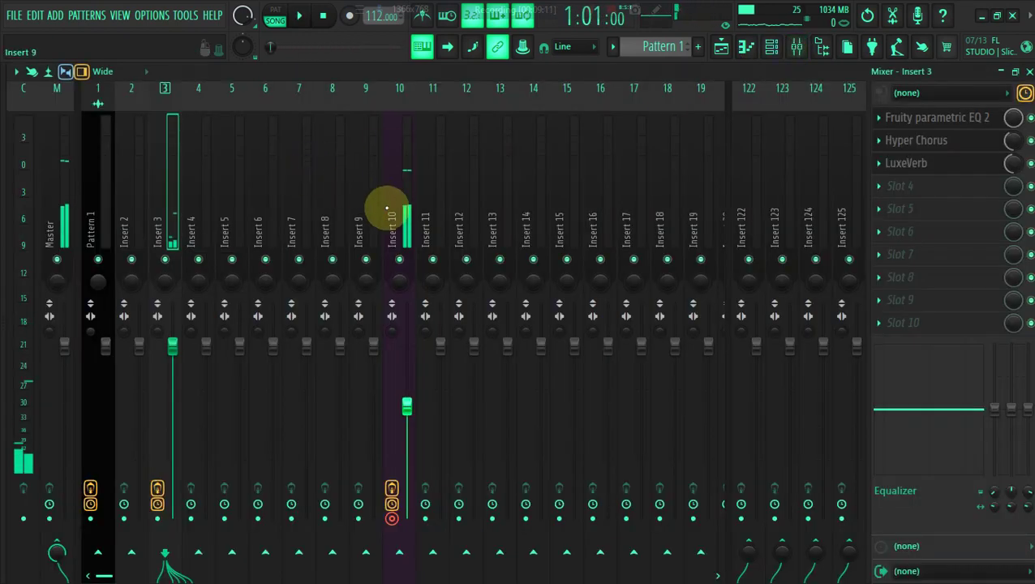
Select Insert 10 (REC) and record audio into the playlist as an audio clip
left_click(389, 209)
left_click(721, 47)
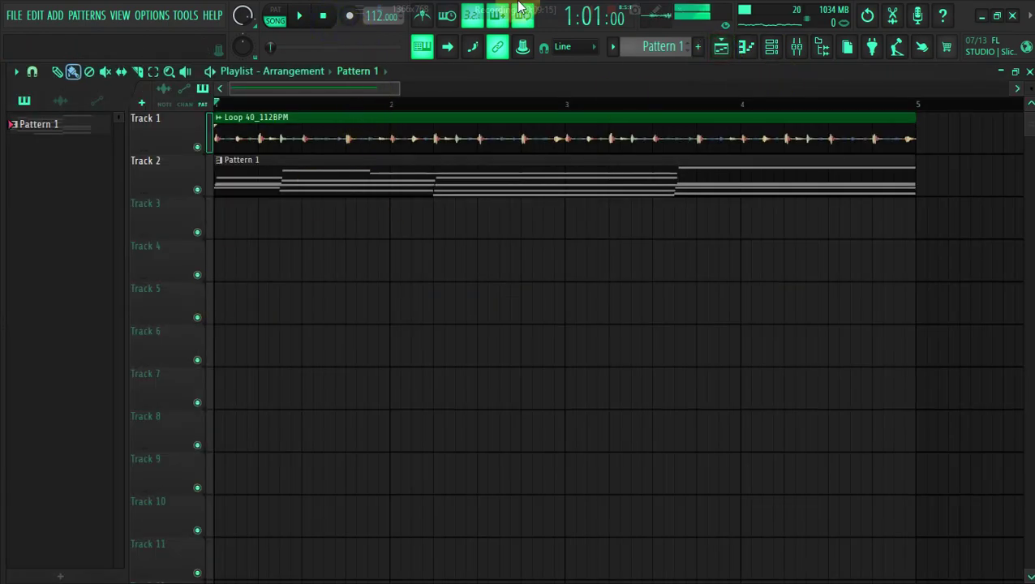
left_click(795, 50)
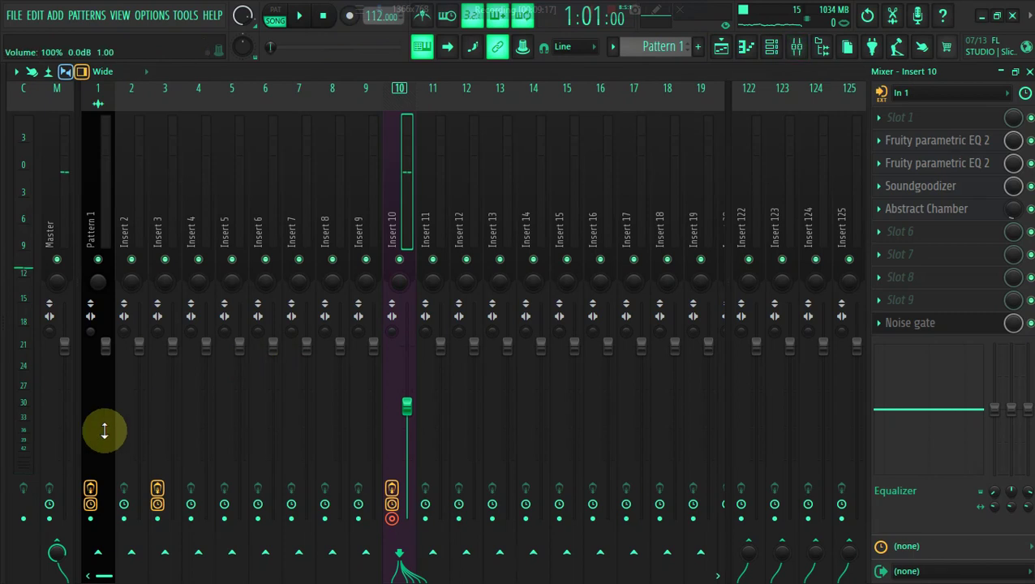
left_click(55, 548)
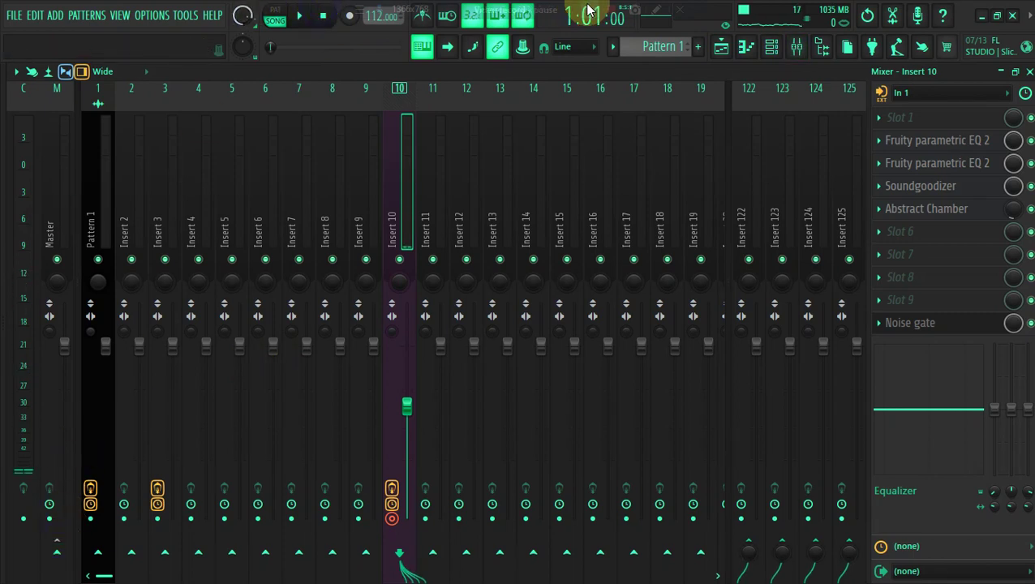
left_click(349, 16)
left_click(463, 337)
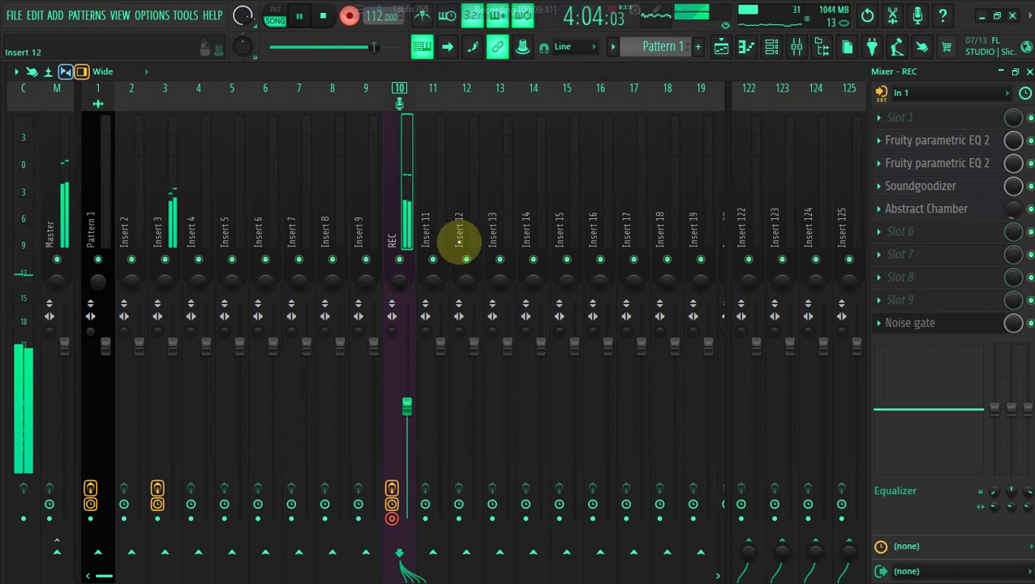
Stop recording and trim the silent starts off both vocal clips
left_click(350, 17)
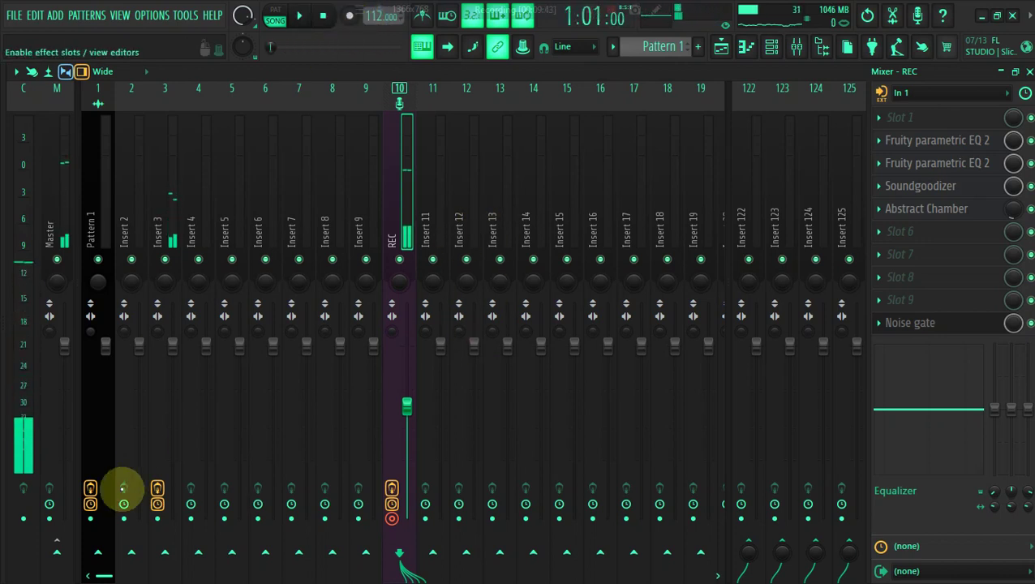
left_click(53, 554)
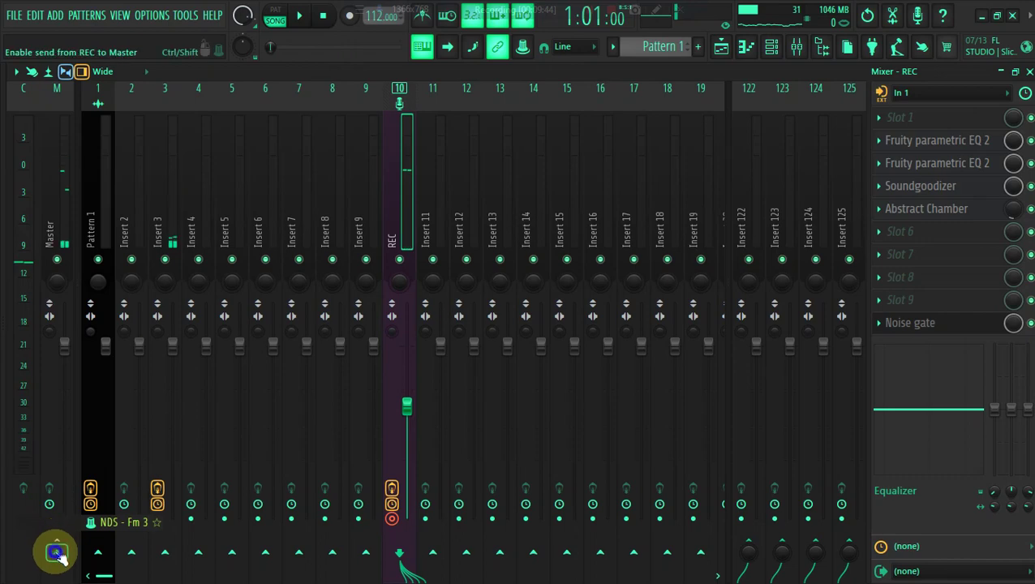
left_click(722, 47)
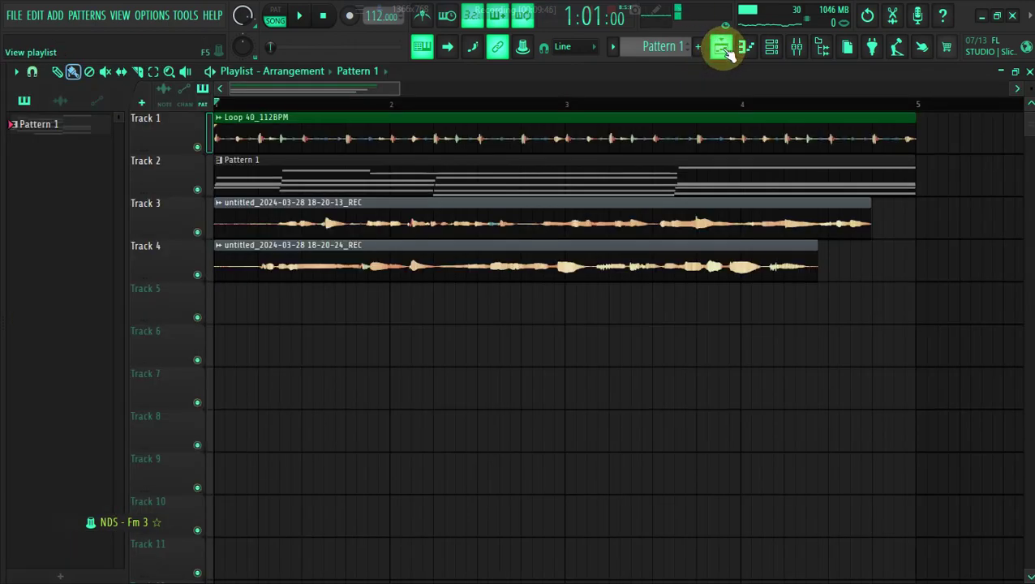
left_click_drag(250, 294, 280, 278)
left_click(154, 73)
Turn off grid snap and nudge the vocal clips slightly left
left_click(15, 72)
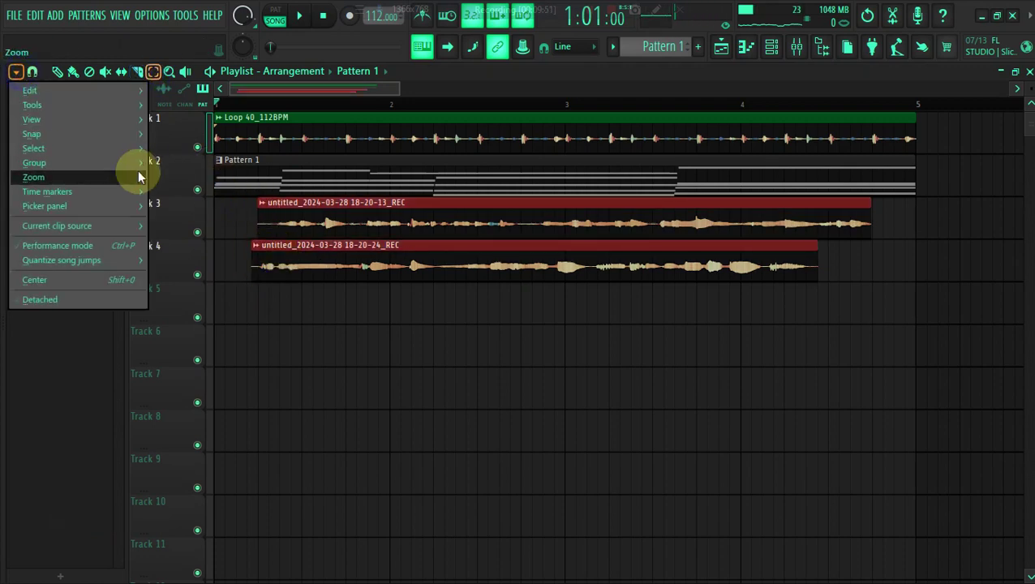
mouse_move(138, 134)
left_click(178, 190)
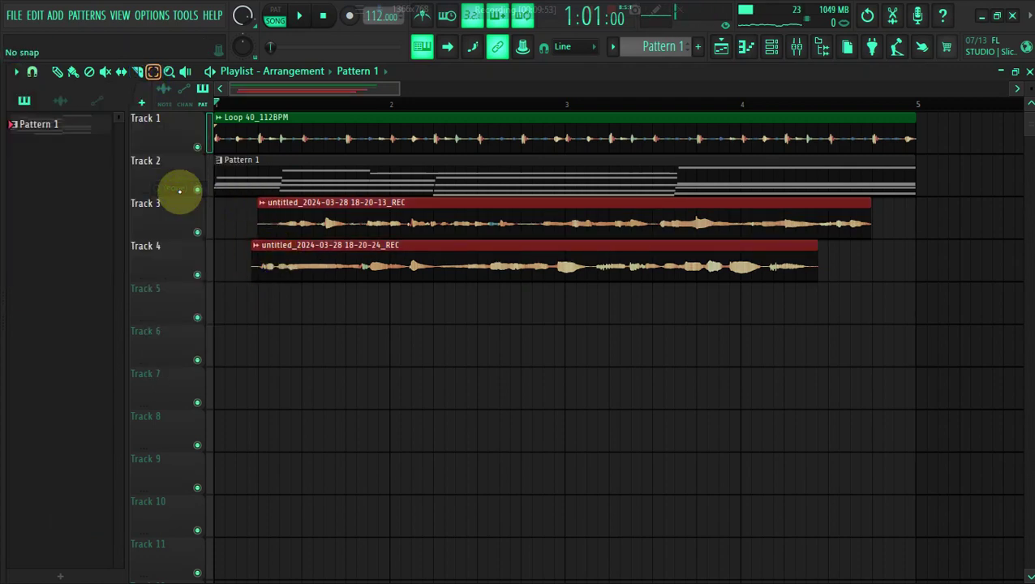
key("shift+Left")
key("space")
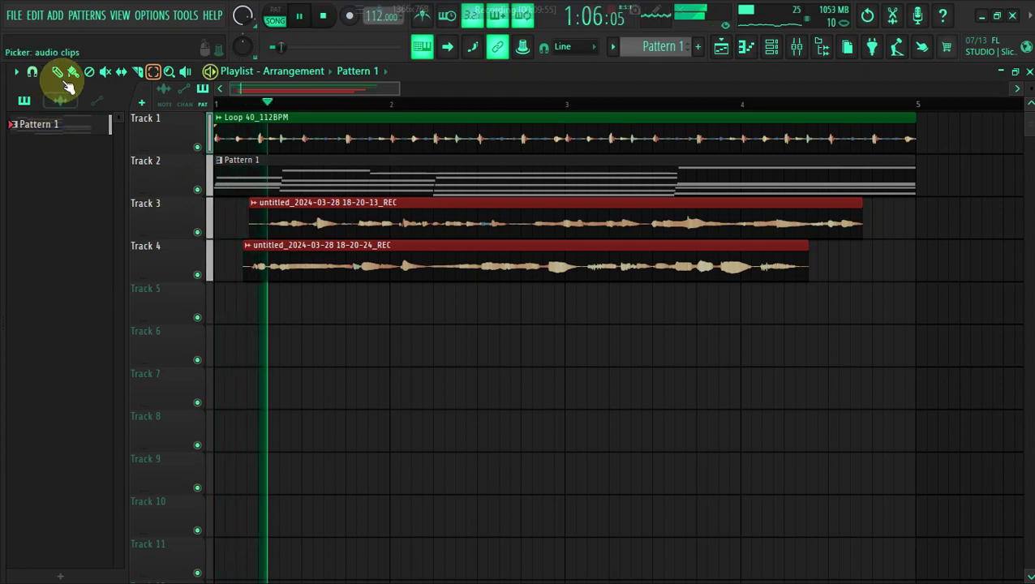
Mute Track 4 and open the Track 3 vocal clip's settings
left_click(198, 274)
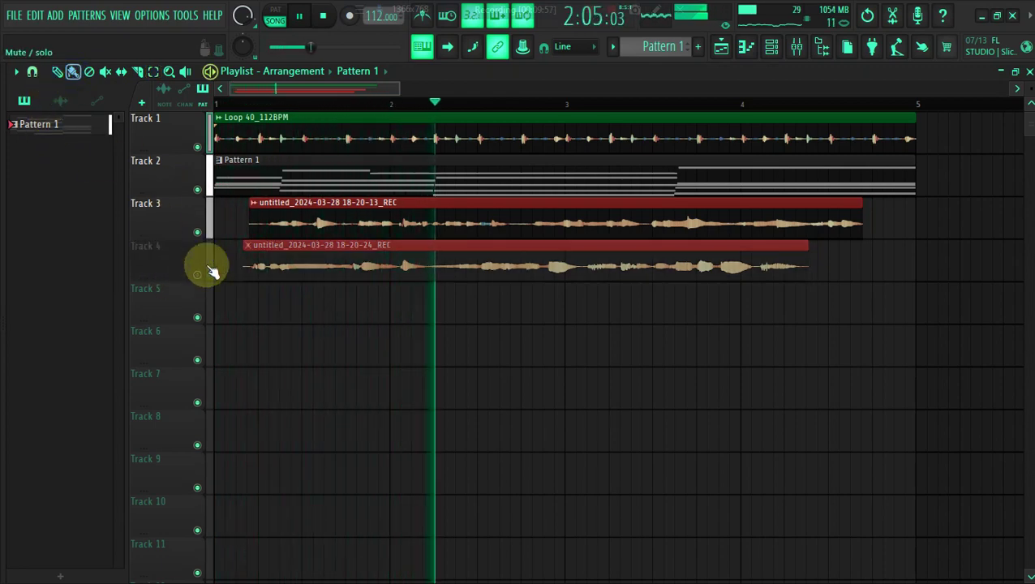
key("space")
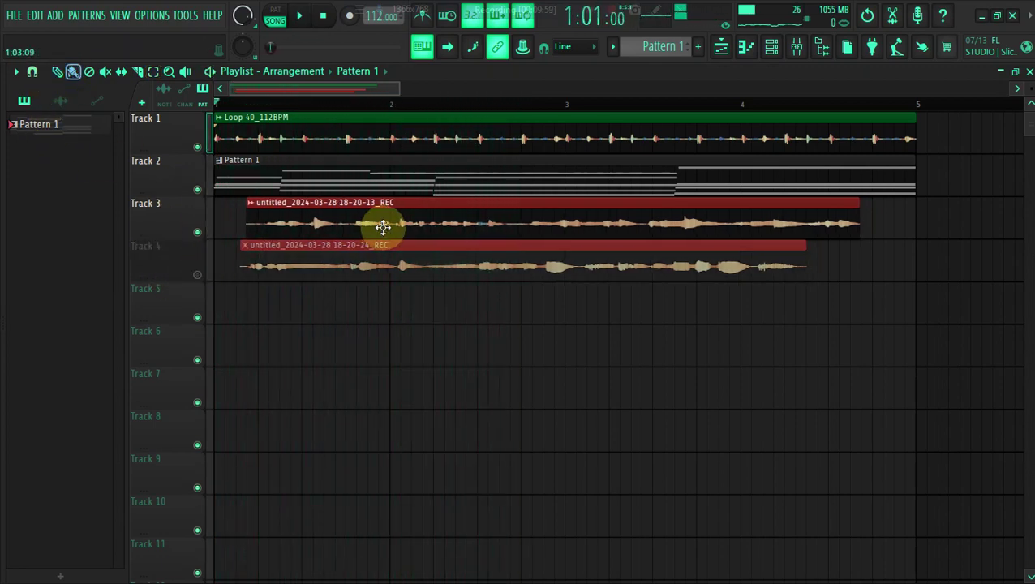
key("space")
double_click(382, 227)
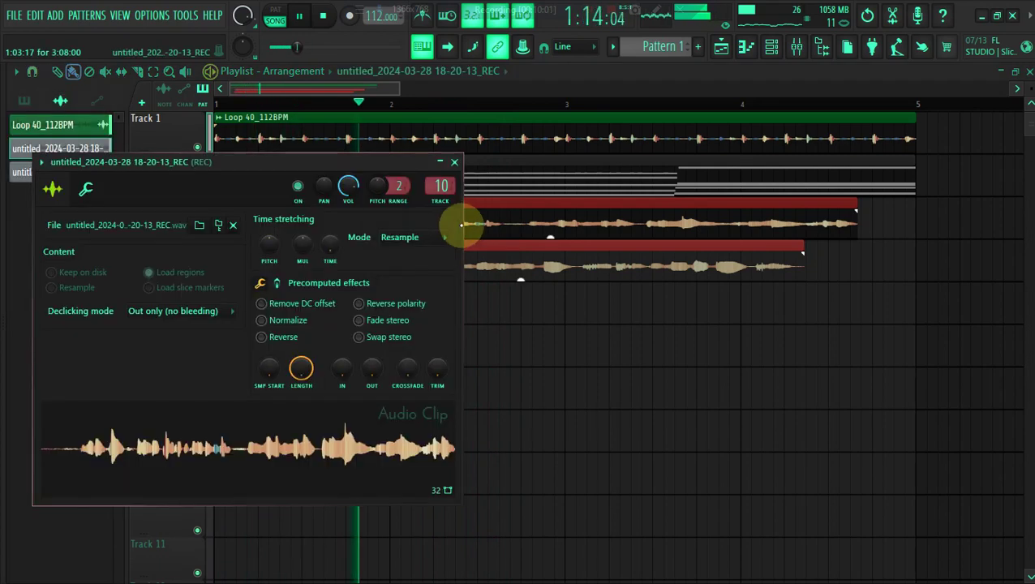
Route the first vocal clip to mixer track 2 and load the Vocal Emo state onto Insert 2
left_click(441, 189)
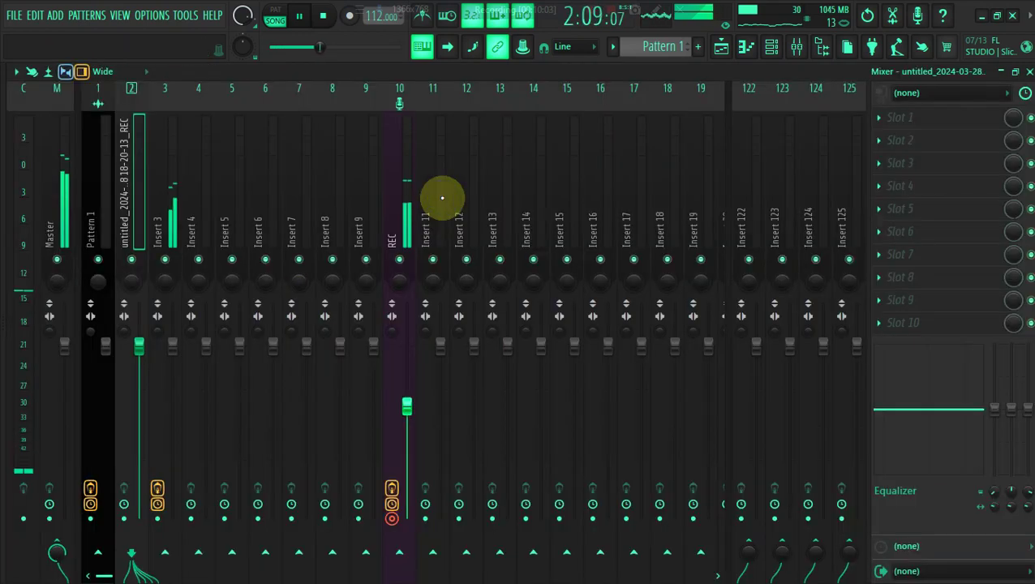
right_click(152, 207)
left_click(328, 178)
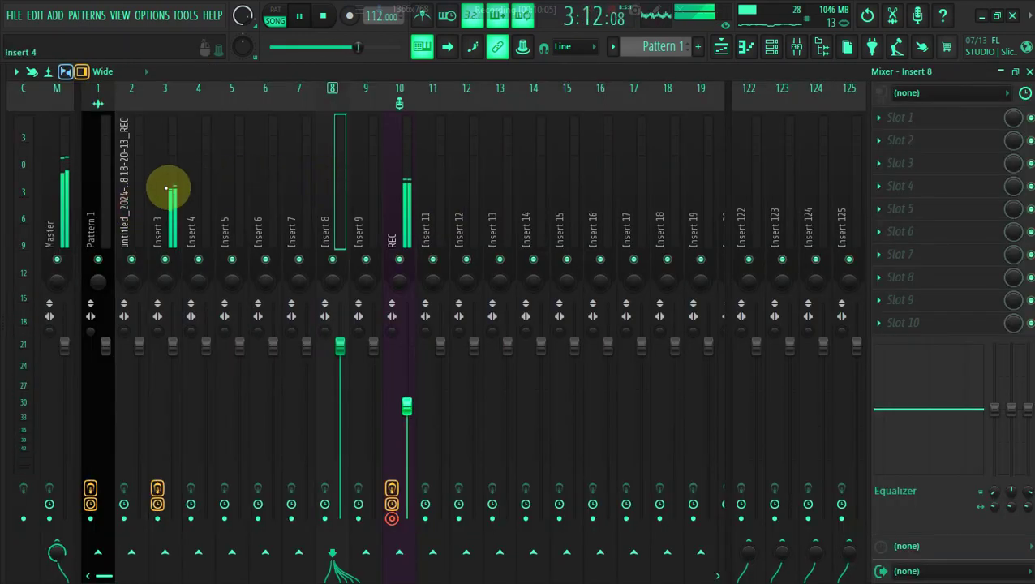
right_click(134, 190)
mouse_move(243, 179)
left_click(328, 185)
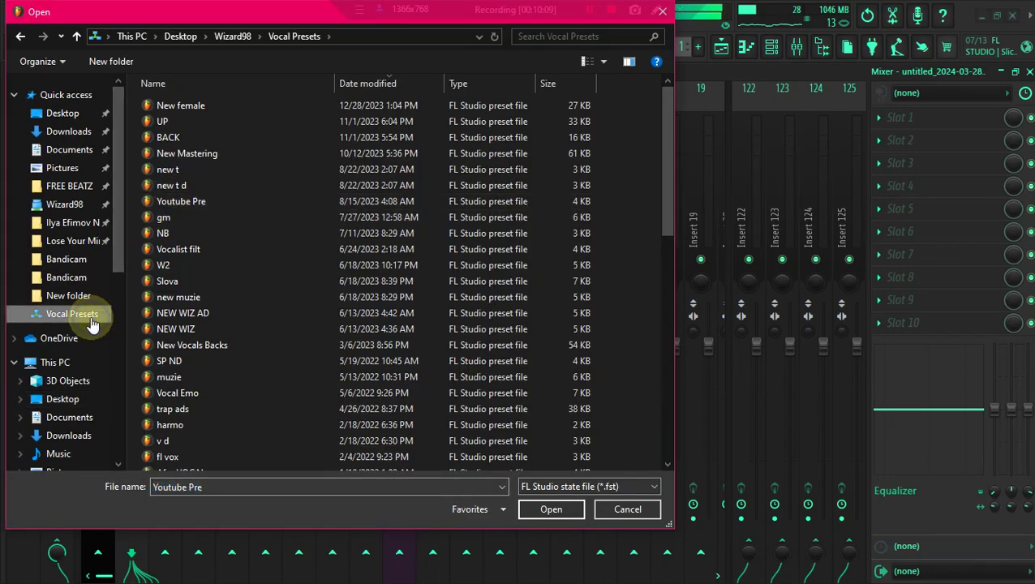
double_click(178, 392)
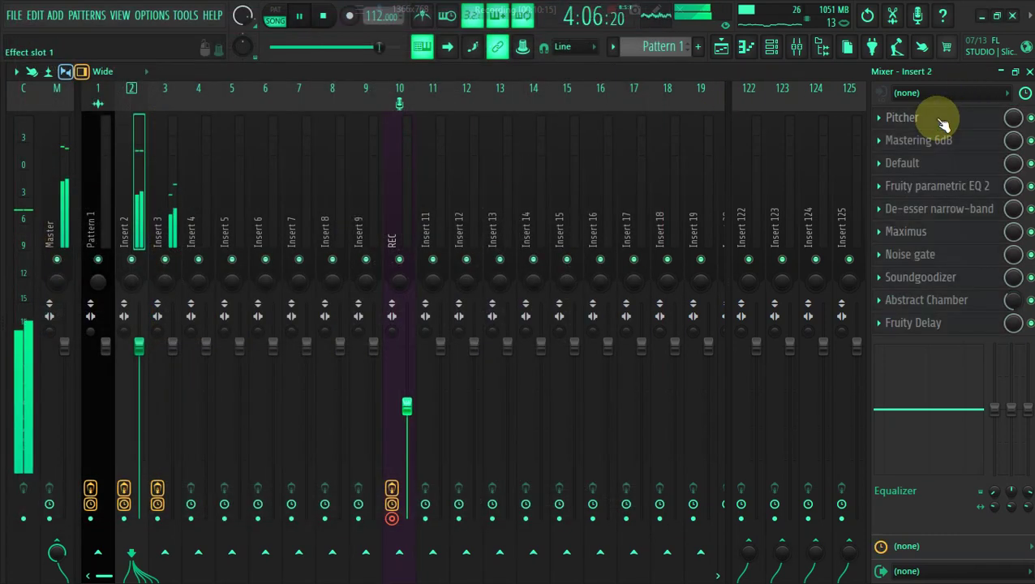
Open Pitcher, then check Pattern 1's notes to confirm the song's key
left_click(938, 119)
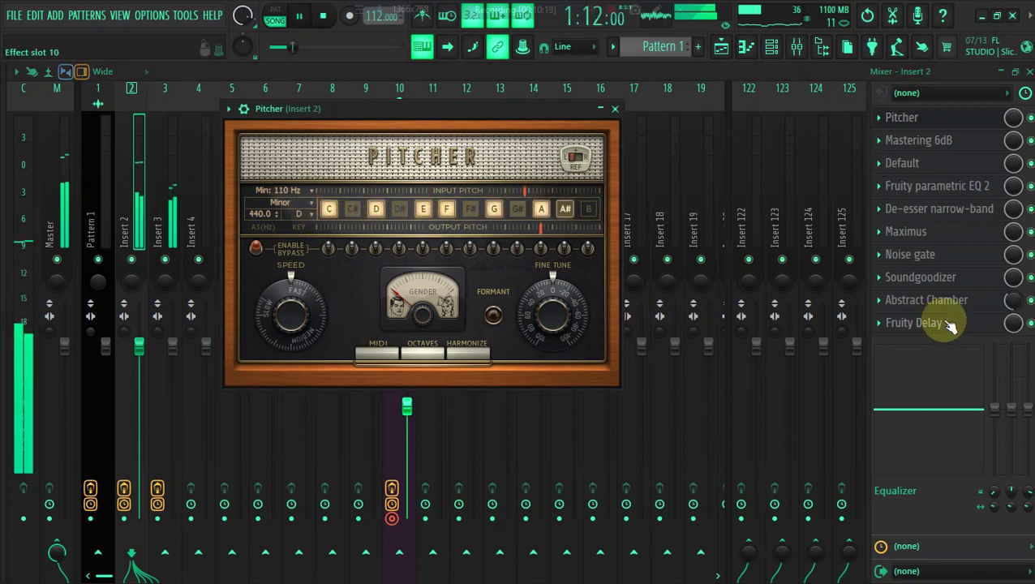
key("Escape")
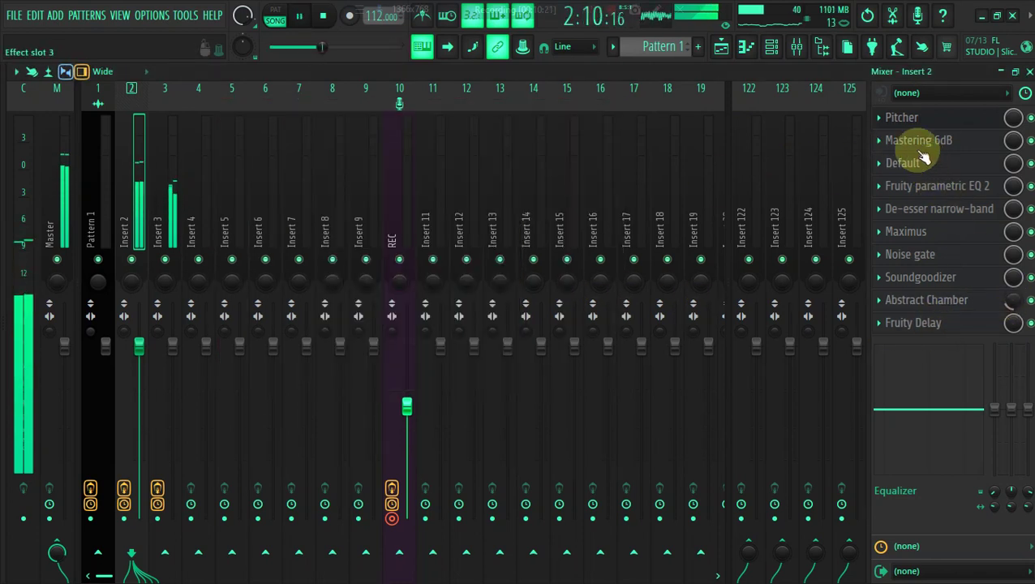
left_click(719, 46)
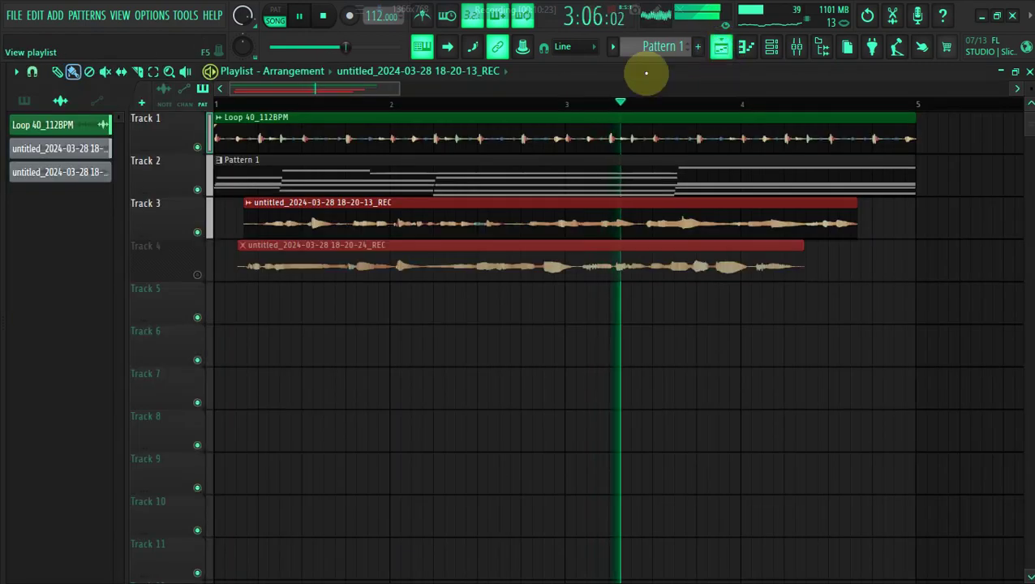
key("space")
double_click(366, 165)
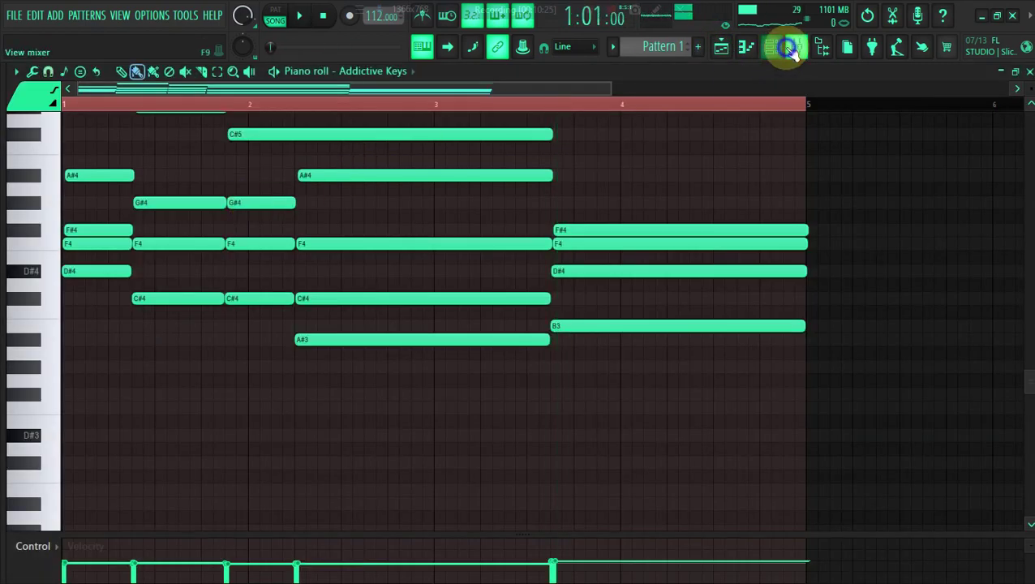
left_click(788, 48)
key("space")
Set Pitcher's key to D# and close the Pitcher window
left_click(902, 118)
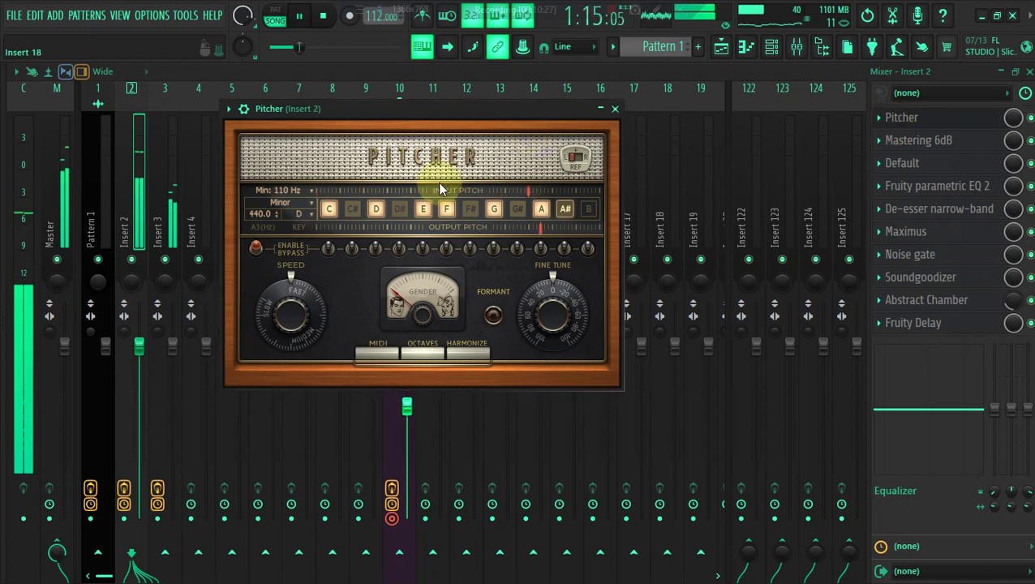
left_click(306, 215)
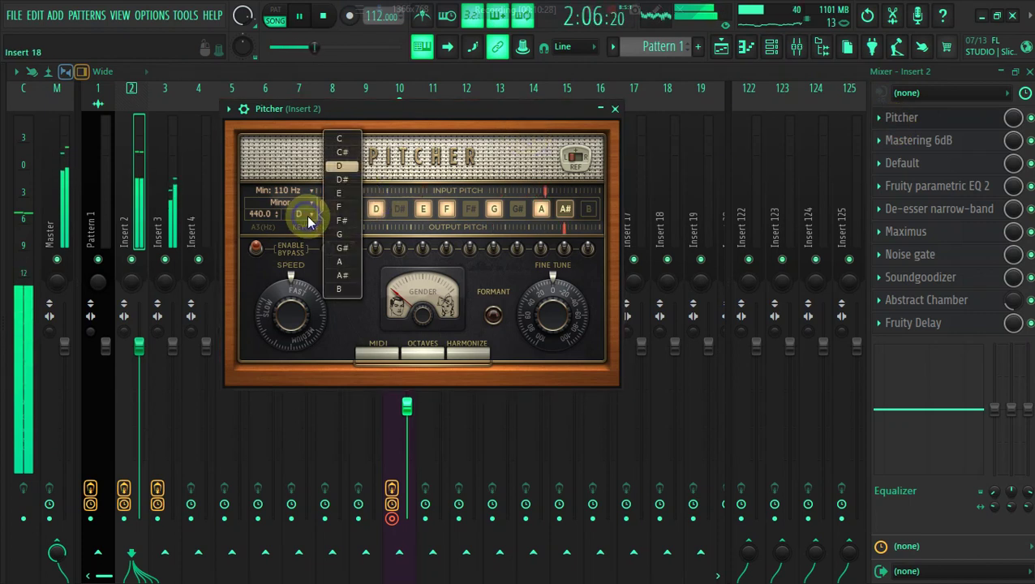
left_click(342, 182)
key("Escape")
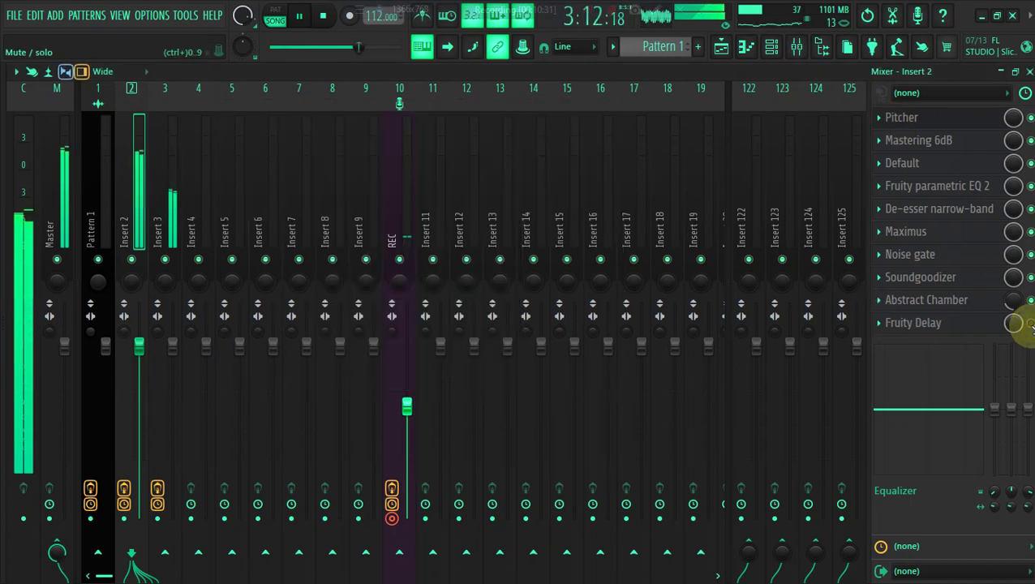
key("space")
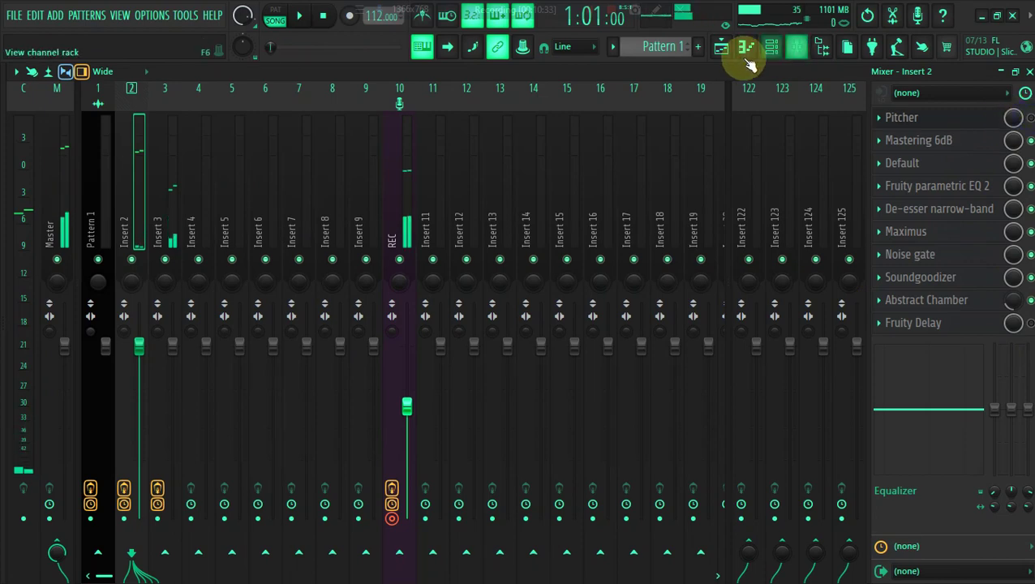
Delete the Track 3 and Track 4 vocal clips and unmute Track 4
left_click(720, 47)
key("space")
right_click(280, 229)
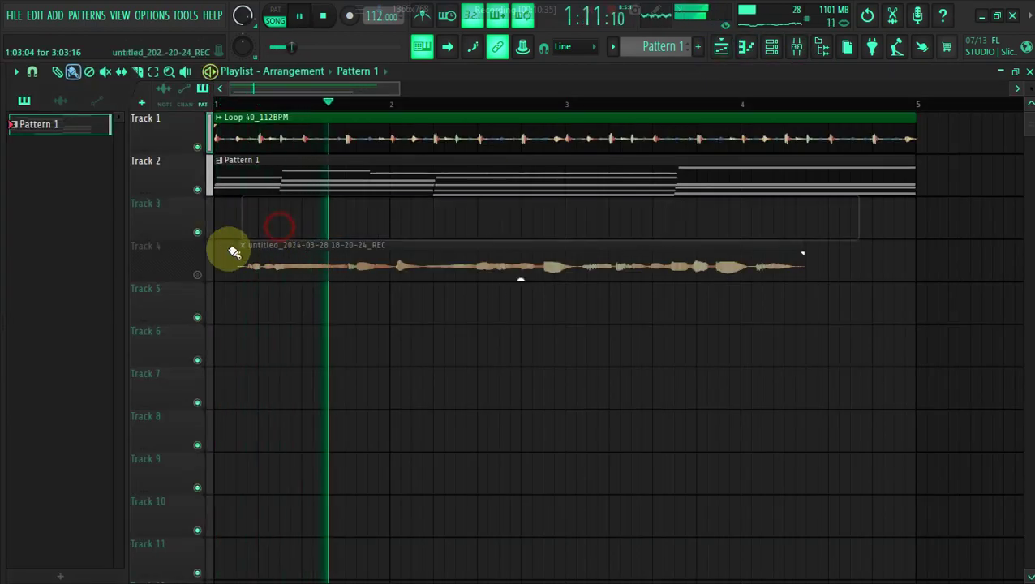
left_click(199, 274)
right_click(302, 273)
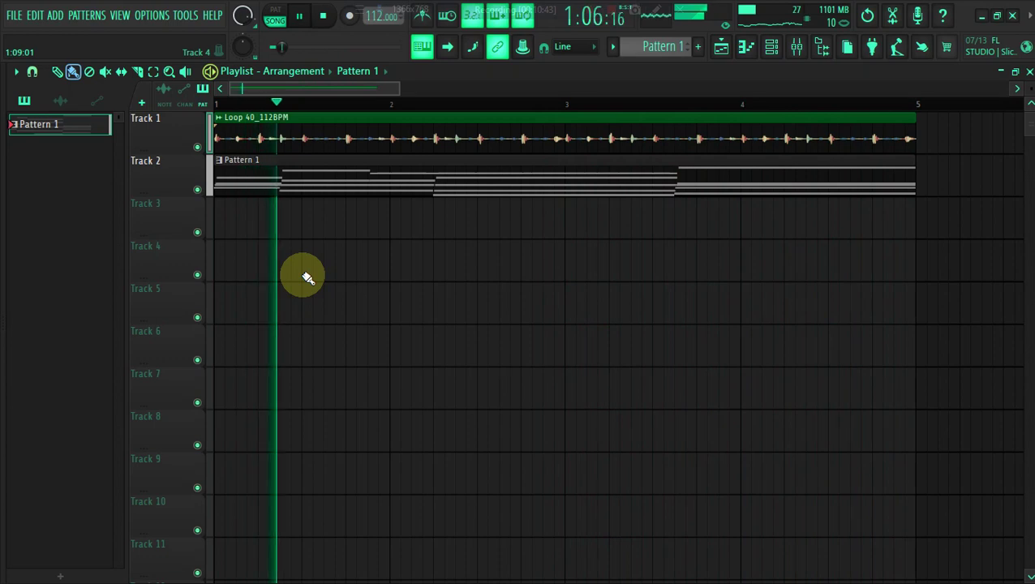
key("space")
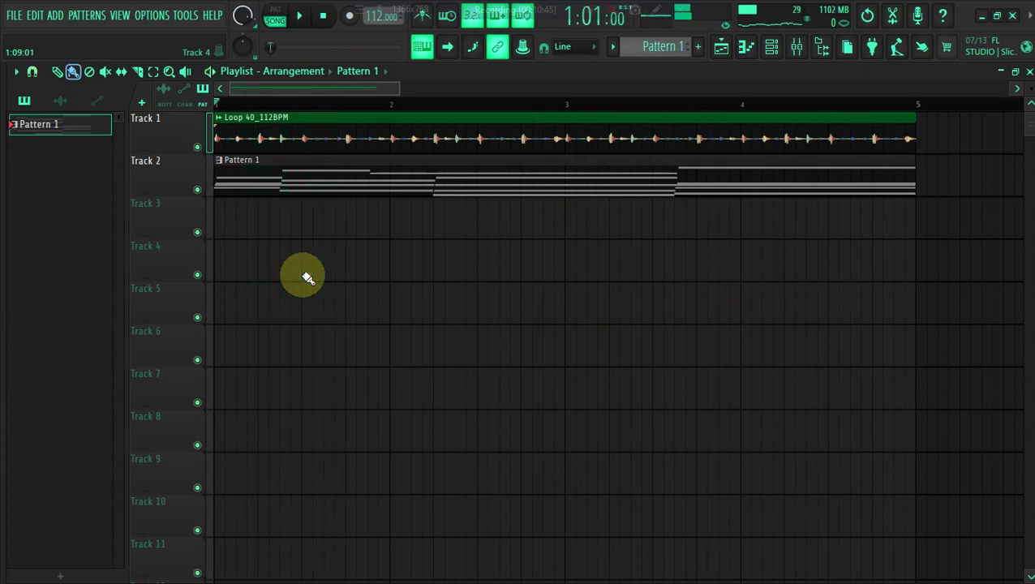